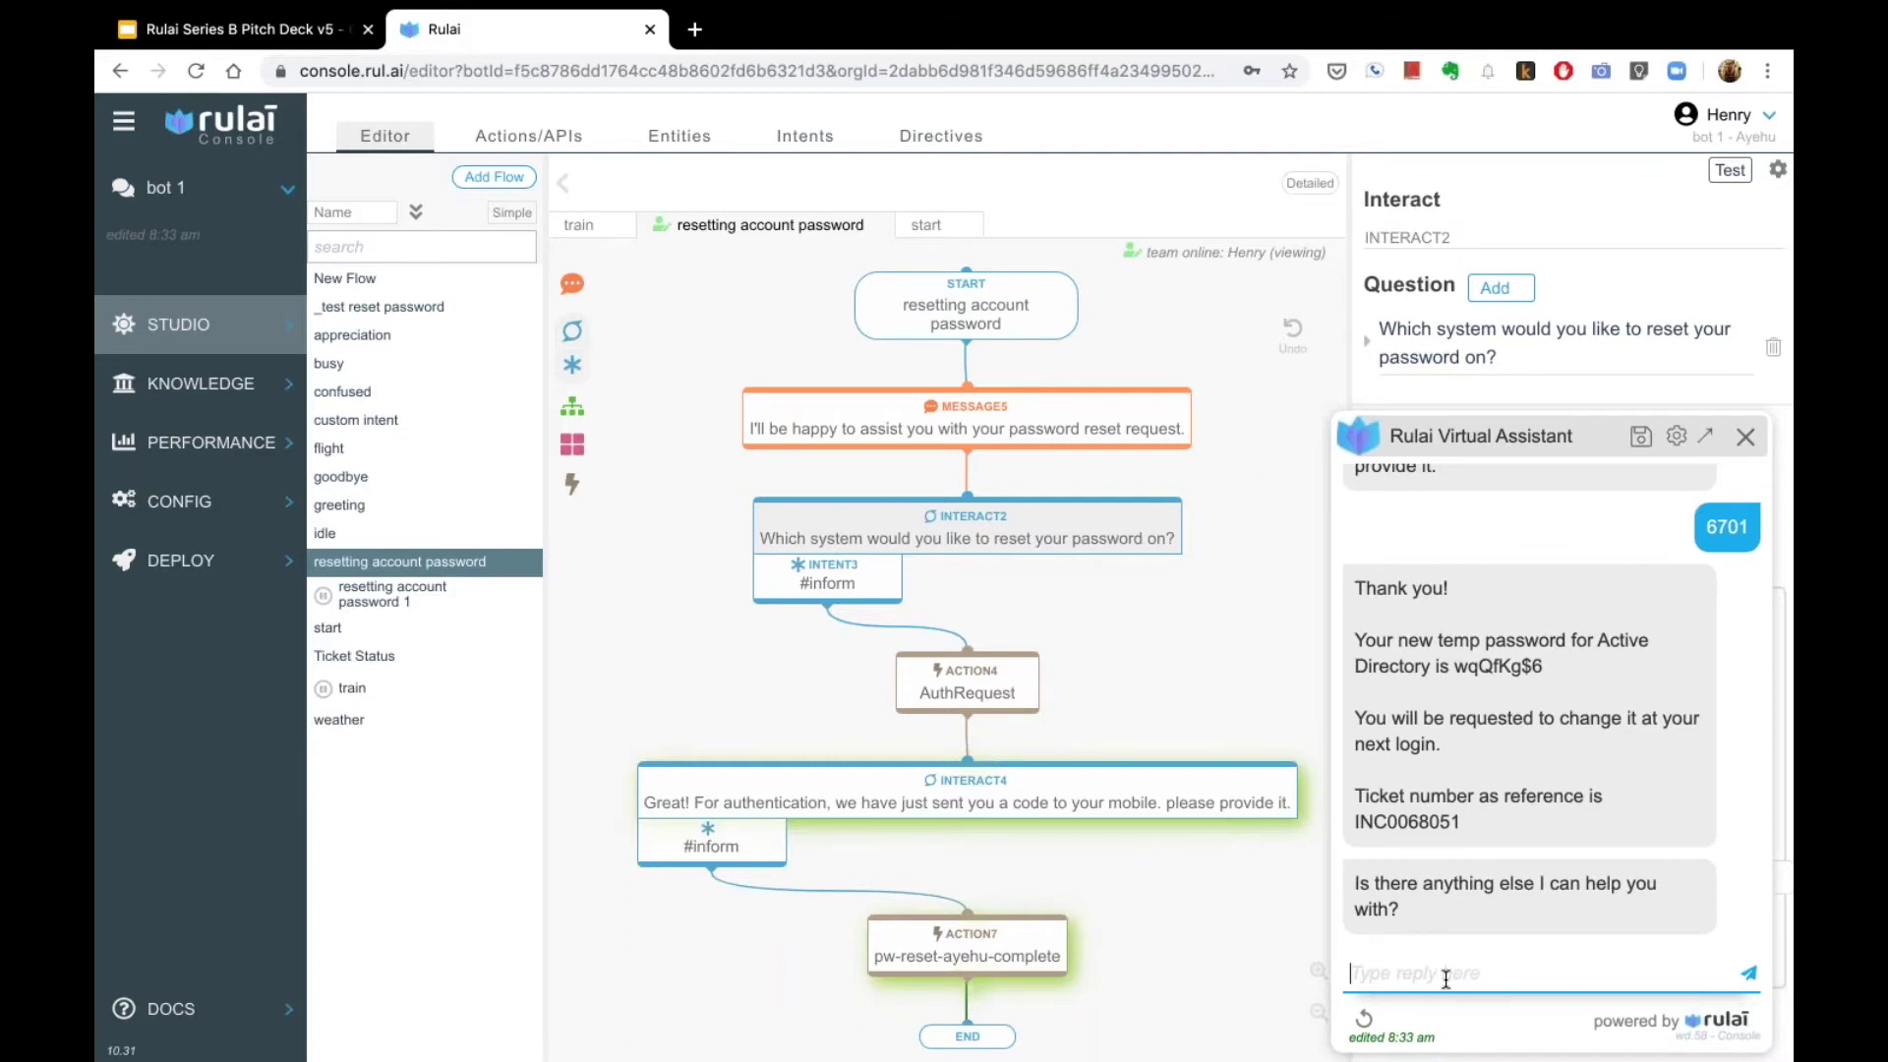
Step: Ask the test assistant for the status of the ticket submitted yesterday
{"action": "type", "text": "btw i subm"}
{"action": "key", "text": "BackSpace"}
{"action": "type", "text": "bmitted a ticket"}
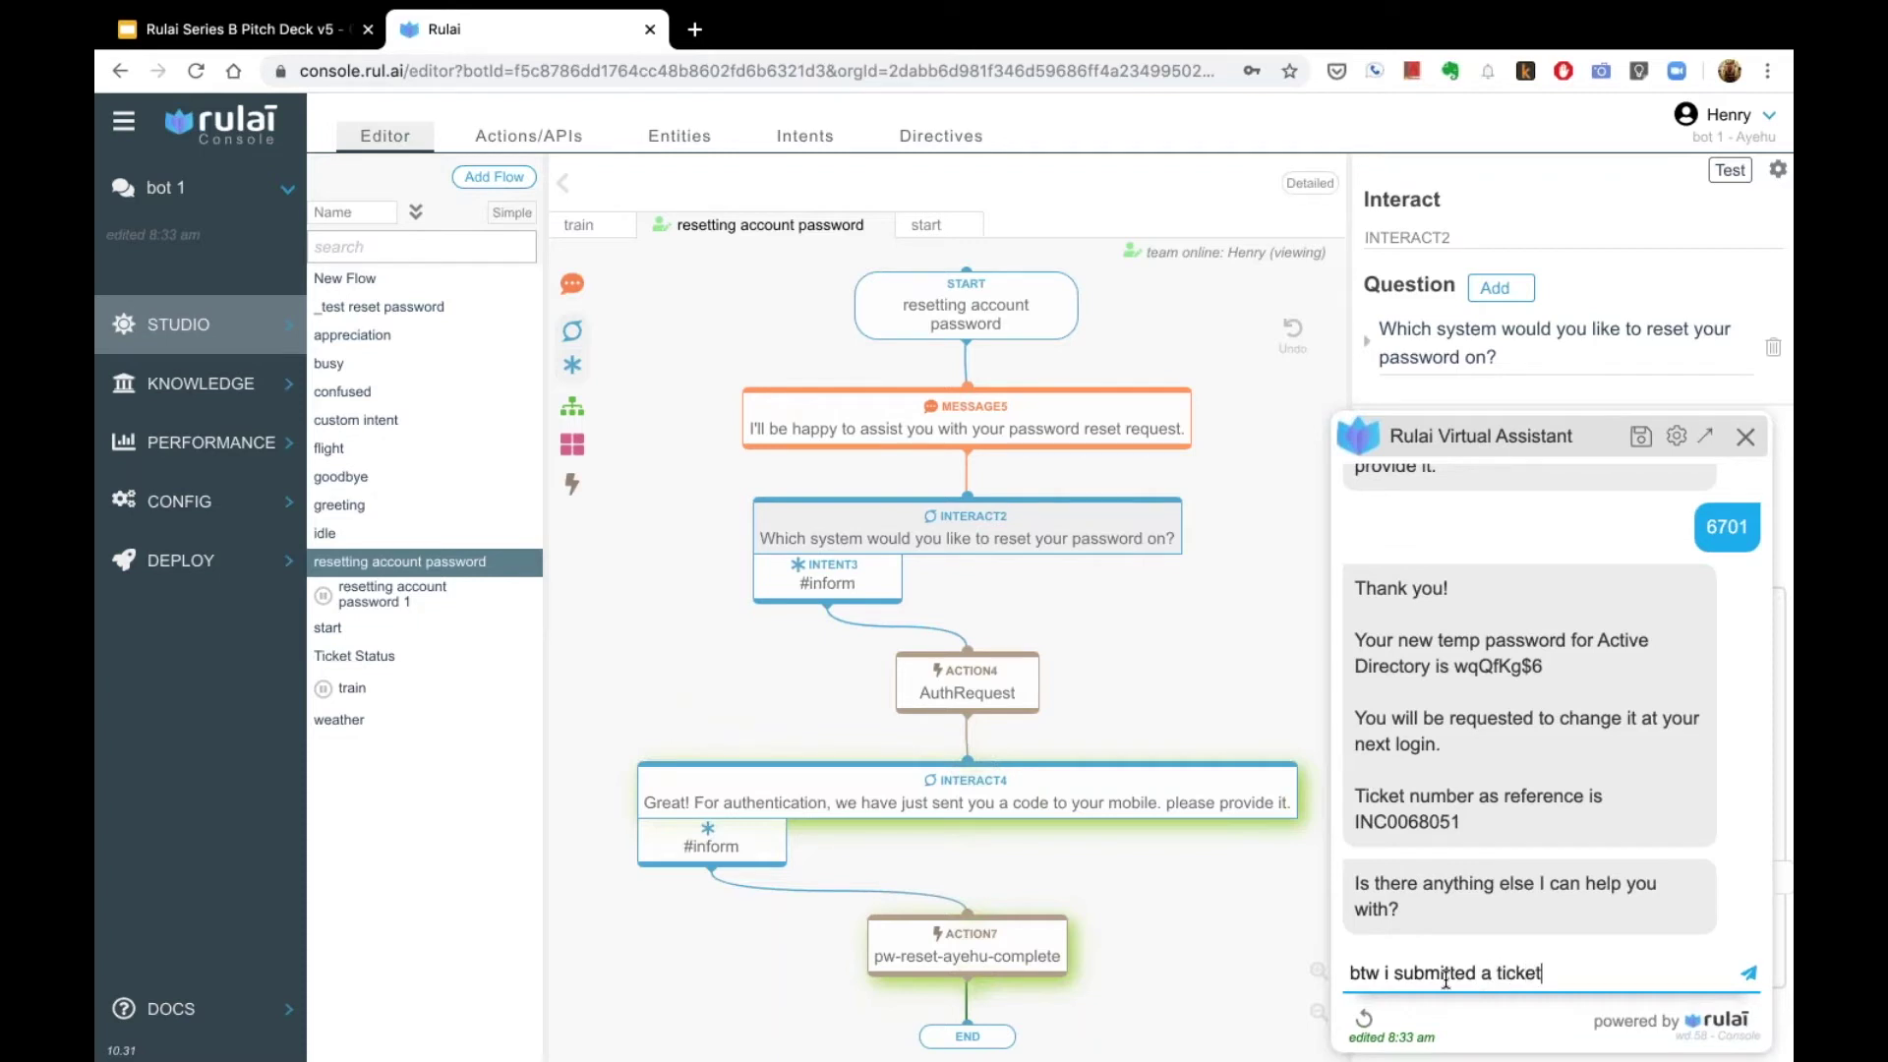
{"action": "type", "text": " yesterday"}
{"action": "type", "text": ", what is the"}
{"action": "type", "text": " st"}
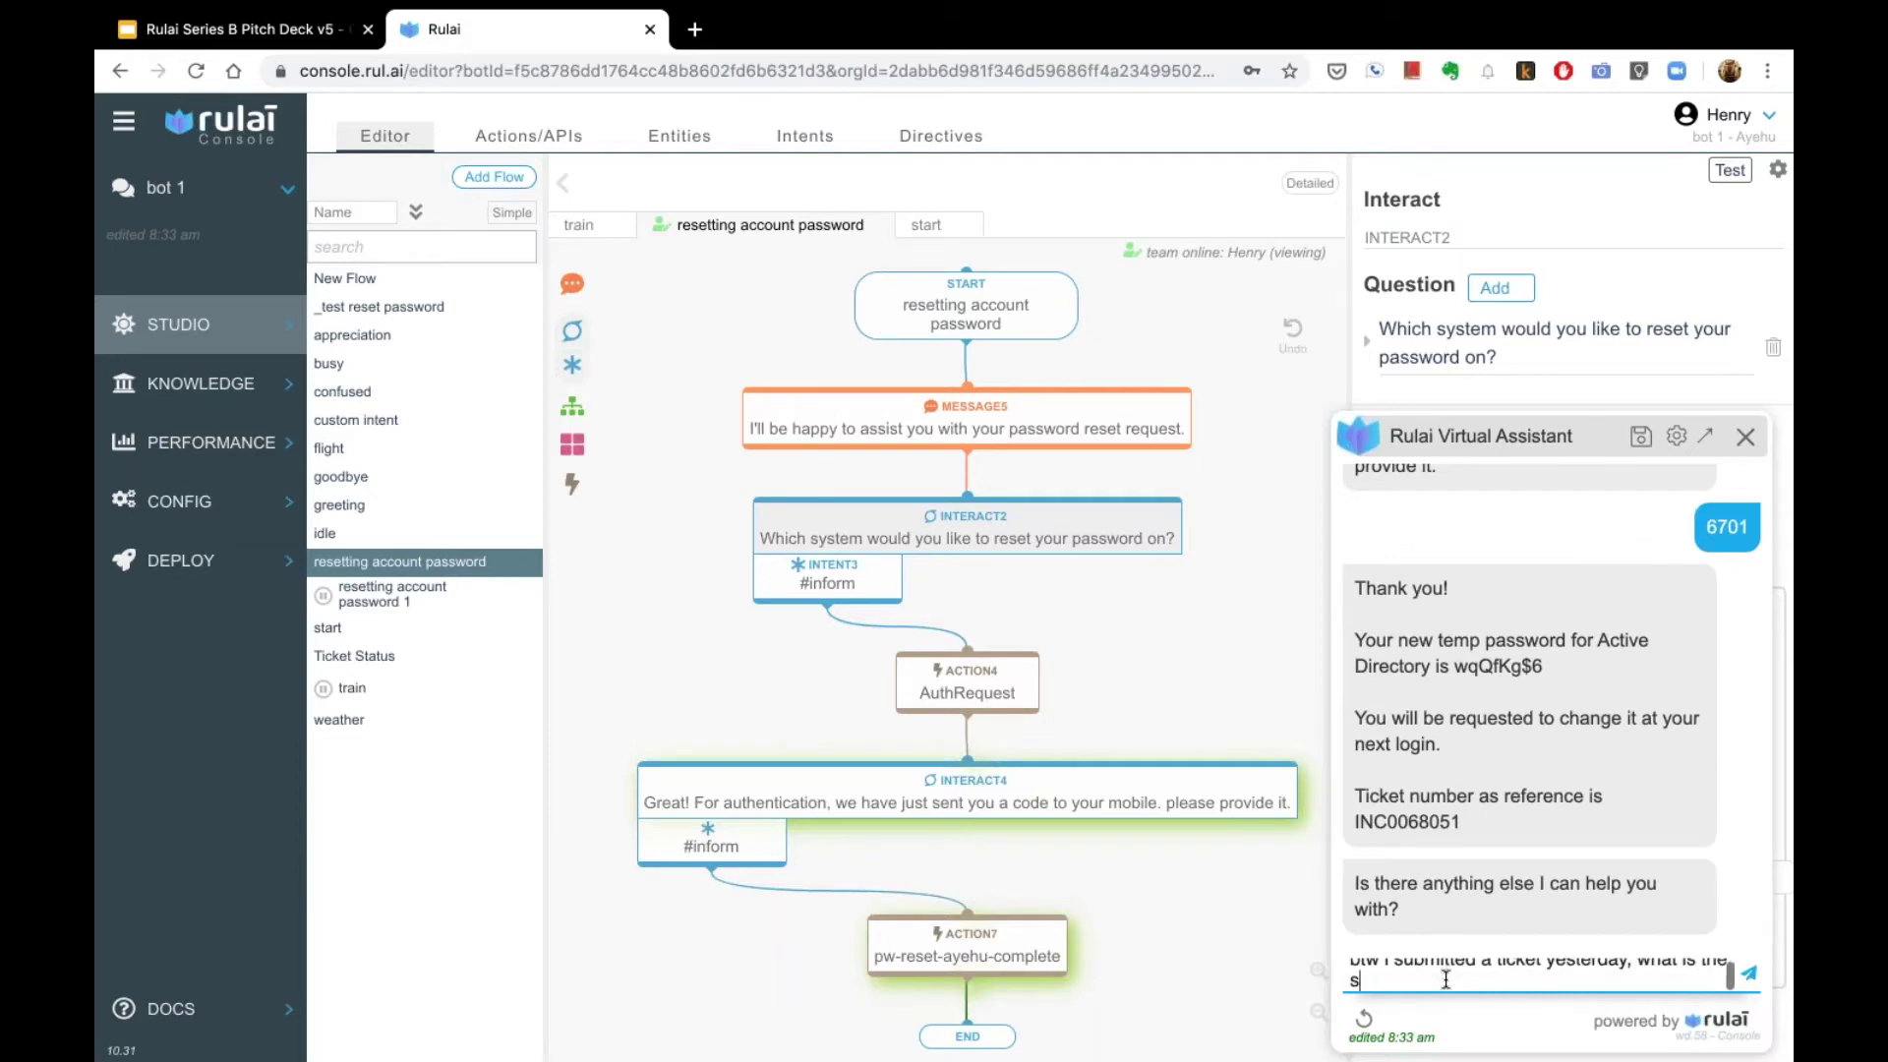
{"action": "type", "text": "atu"}
{"action": "type", "text": "s"}
{"action": "key", "text": "Return"}
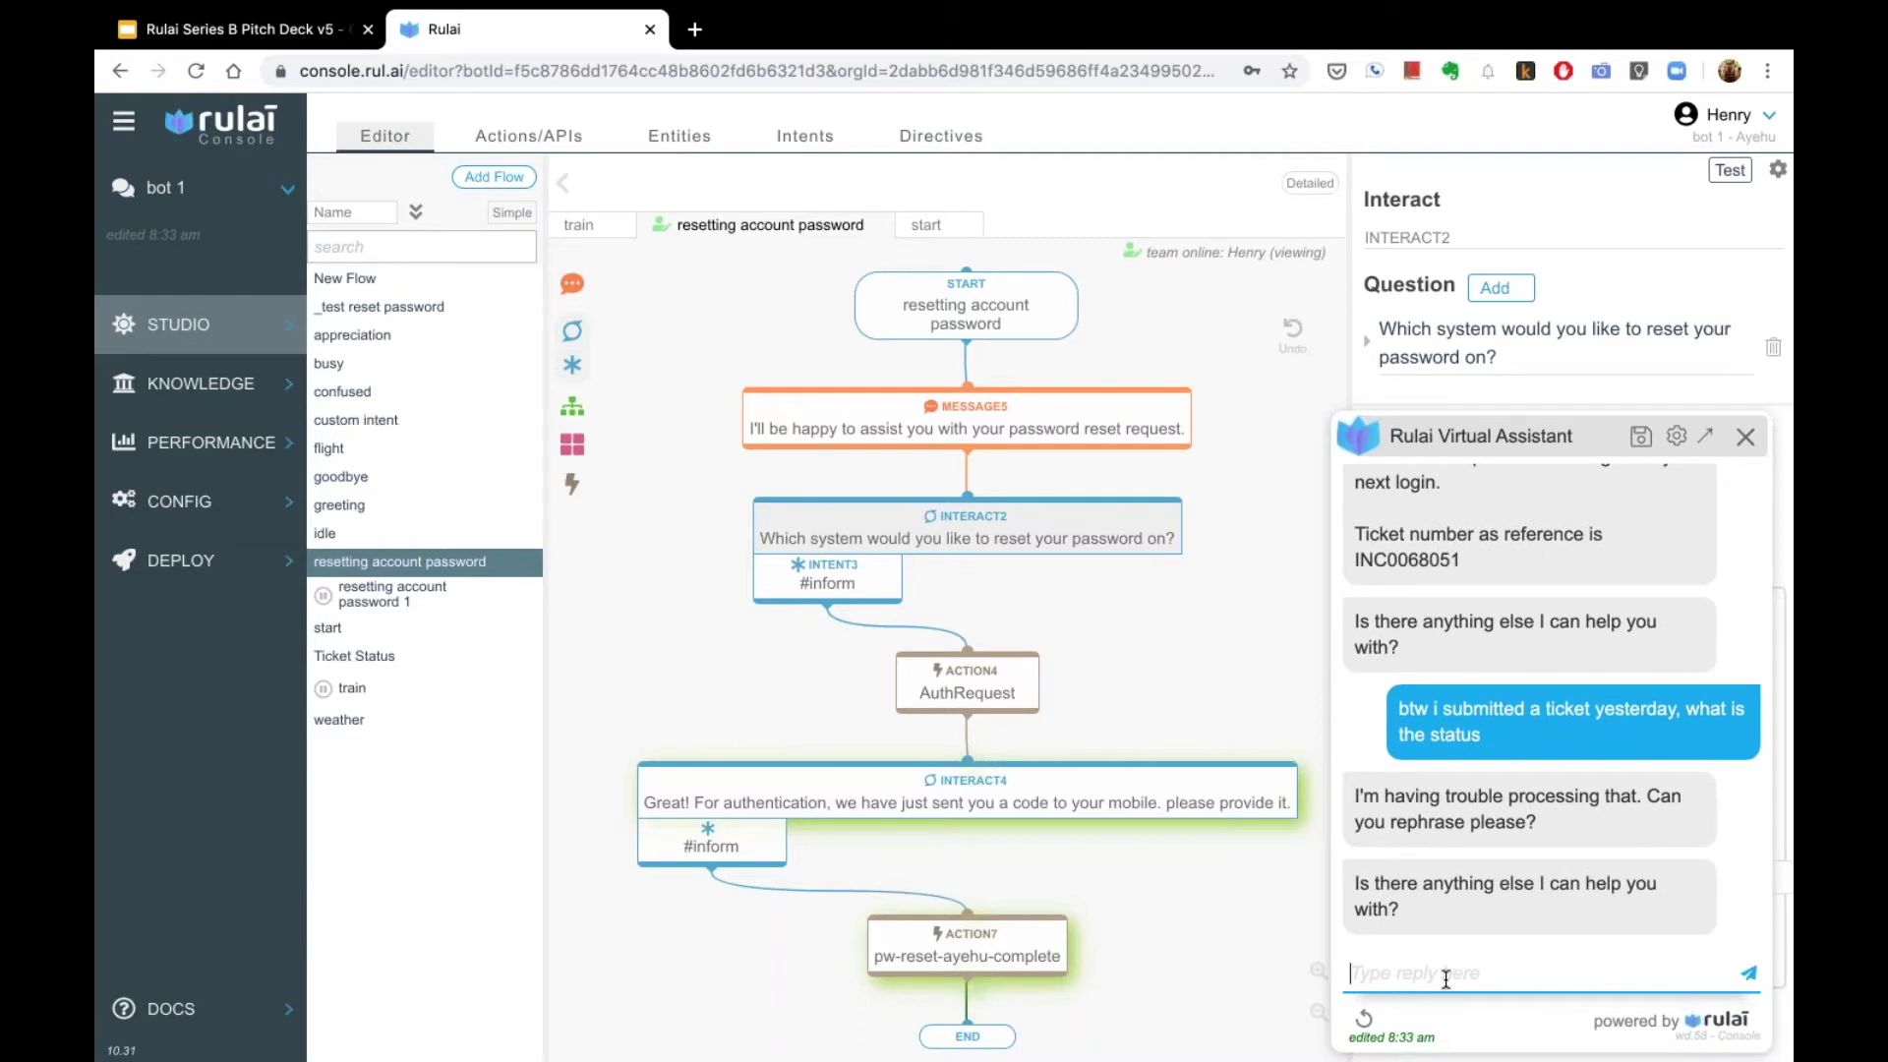
Step: Rephrase as 'btw i need to know the ticket submitted status' and confirm ticket status is meant
{"action": "type", "text": "b"}
{"action": "type", "text": "tw"}
{"action": "type", "text": "i need to know the "}
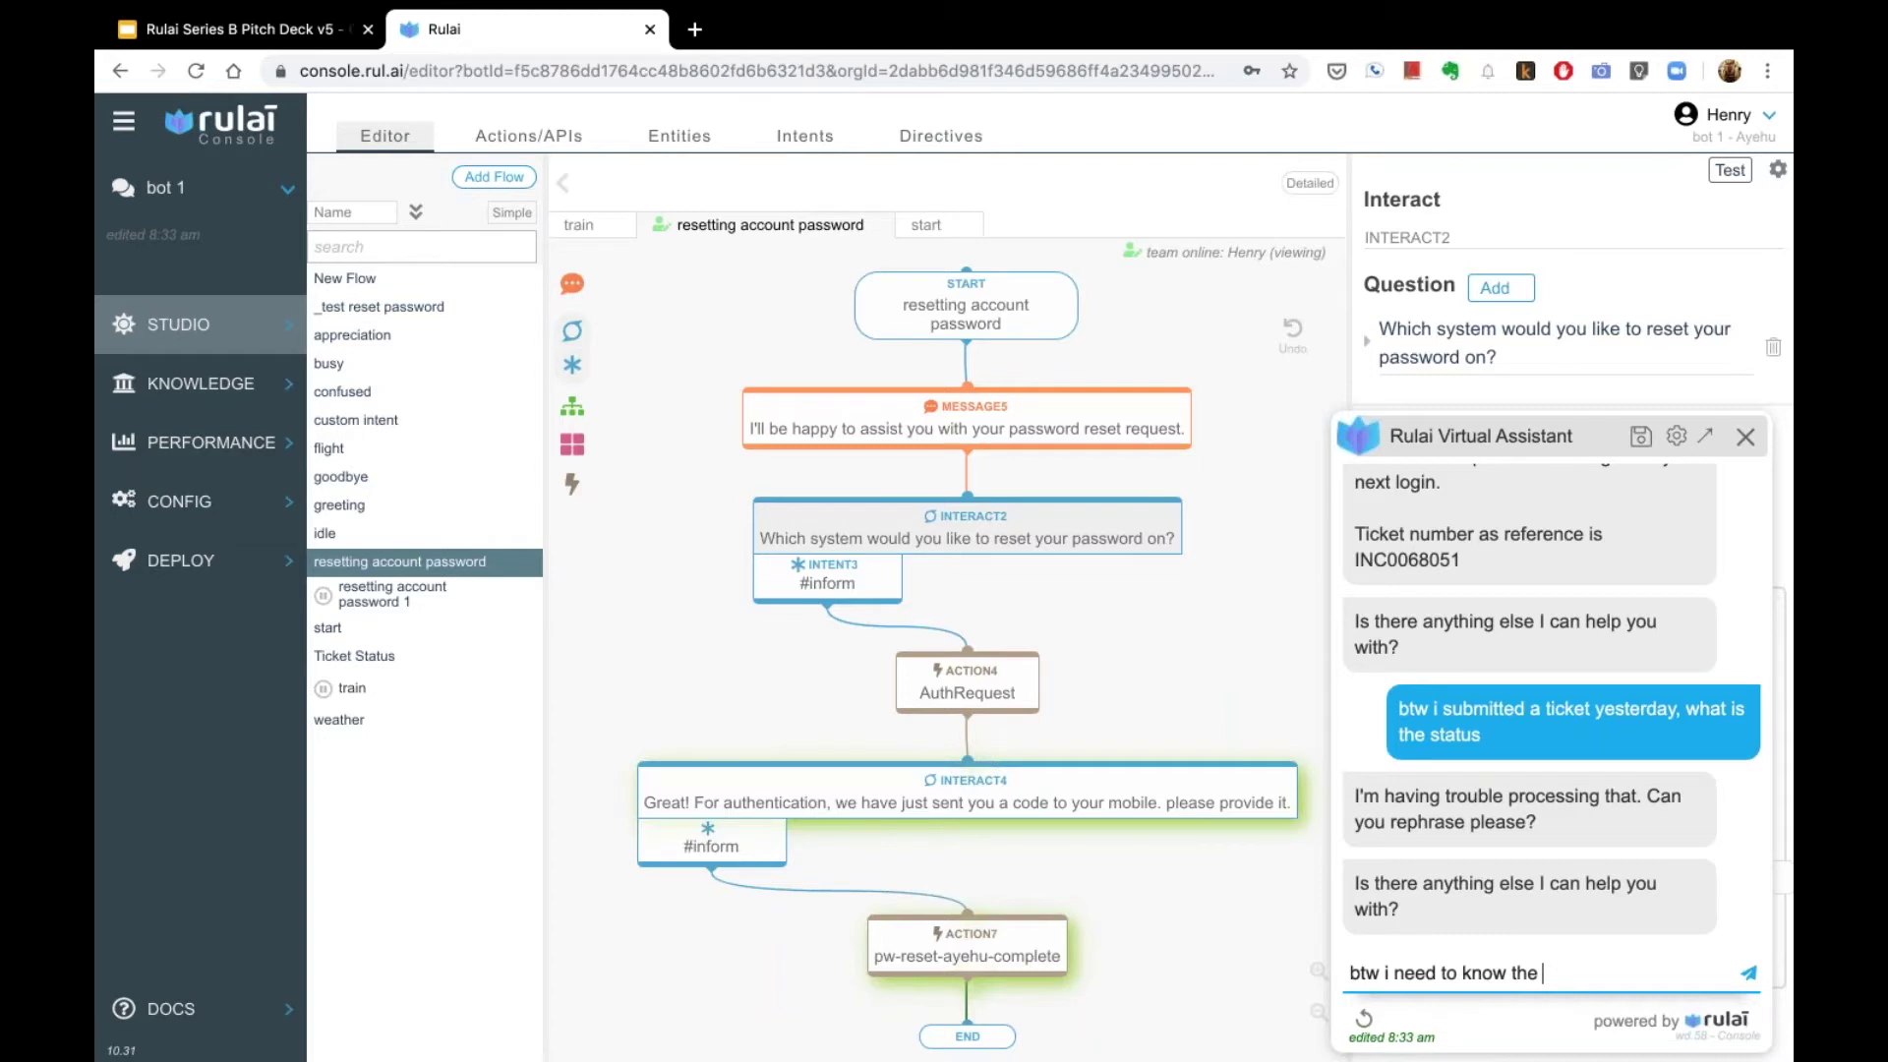
{"action": "type", "text": "ticket submitted status"}
{"action": "key", "text": "Return"}
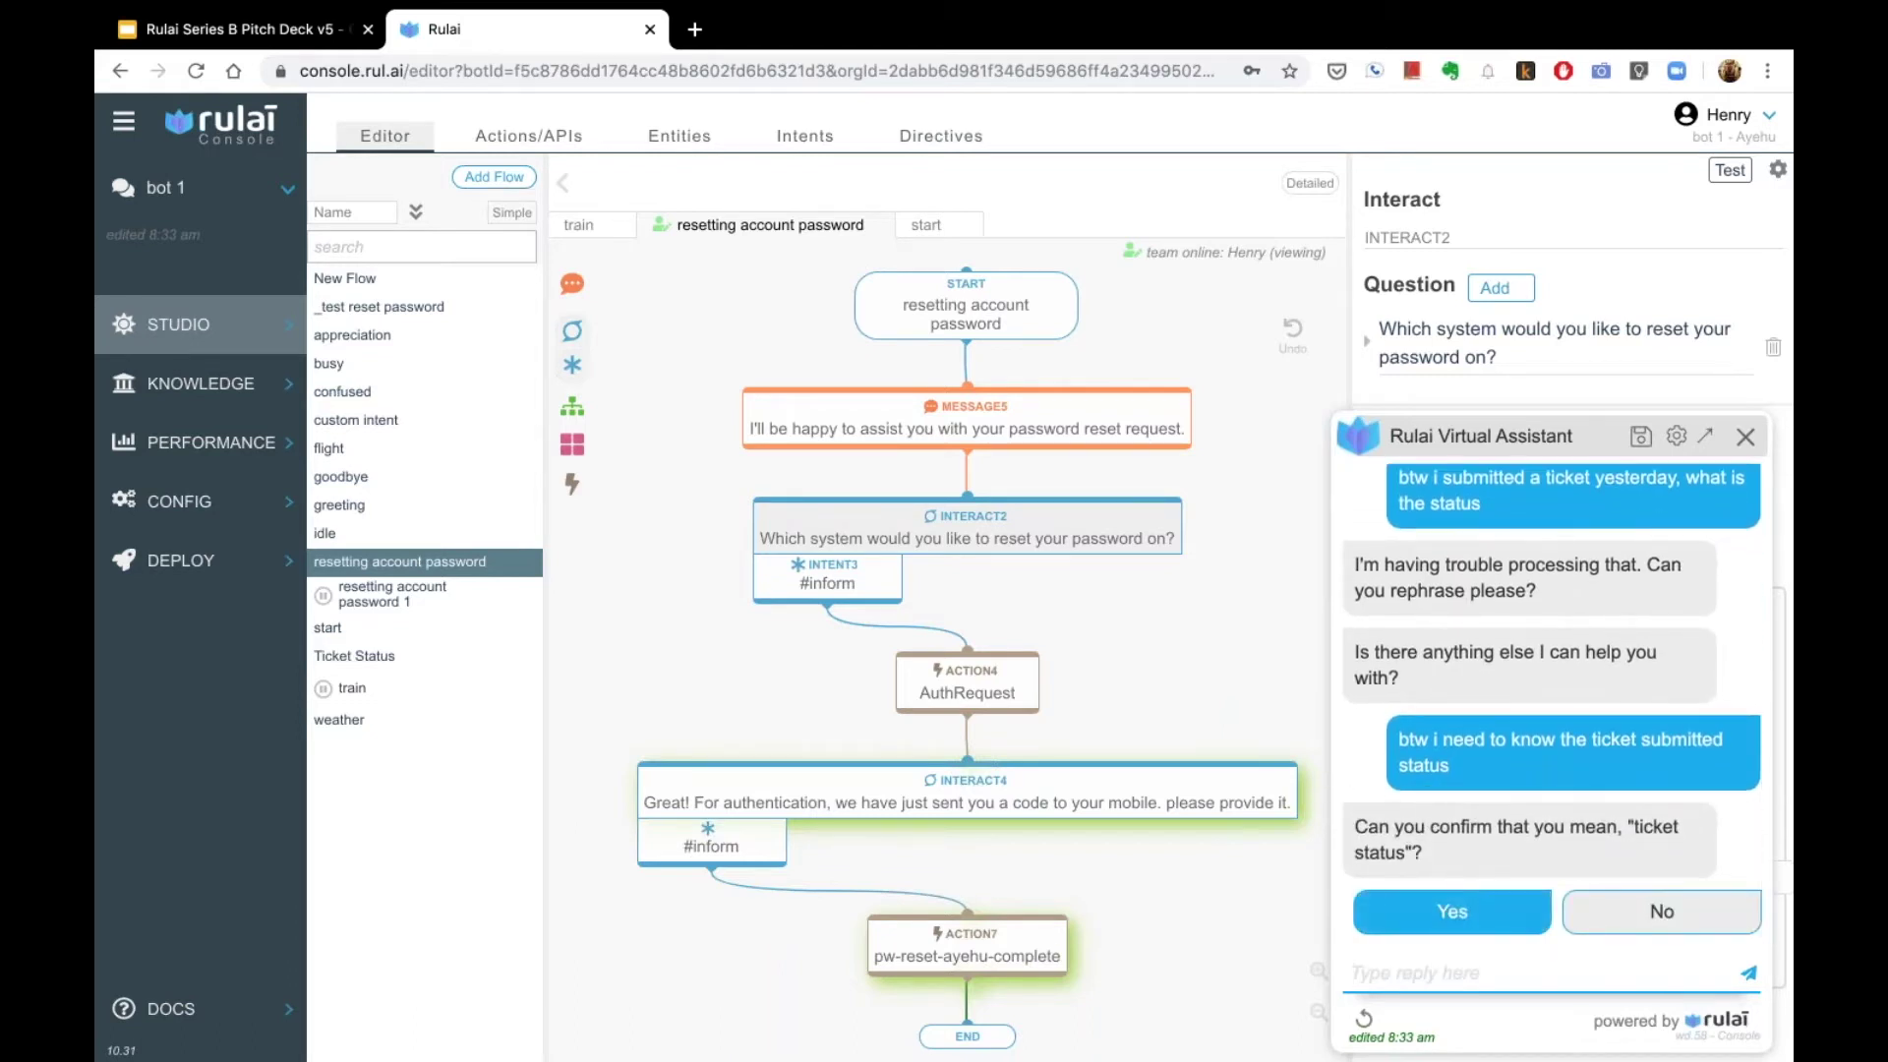
{"action": "left_click", "coordinate": [1453, 912]}
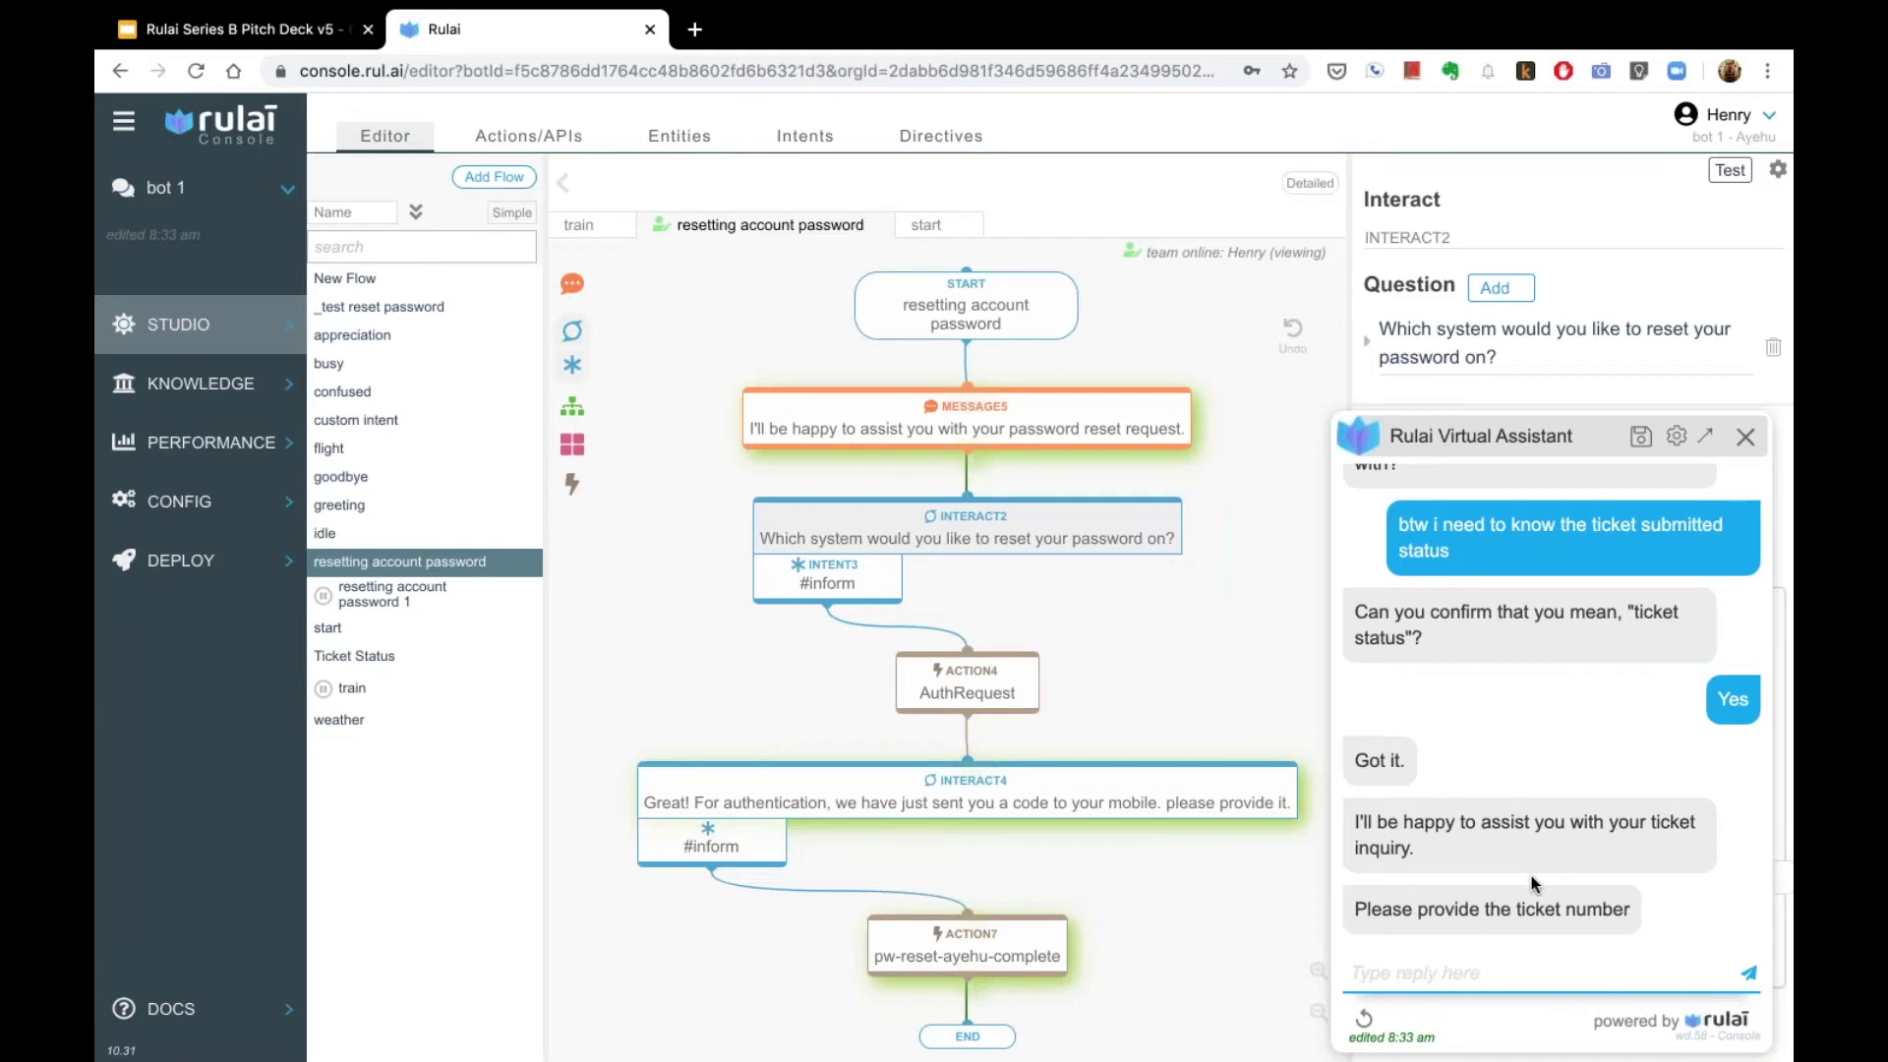
Step: Give the assistant the ticket number and read its Awaiting User Info status details
{"action": "type", "text": "0067963"}
{"action": "key", "text": "Return"}
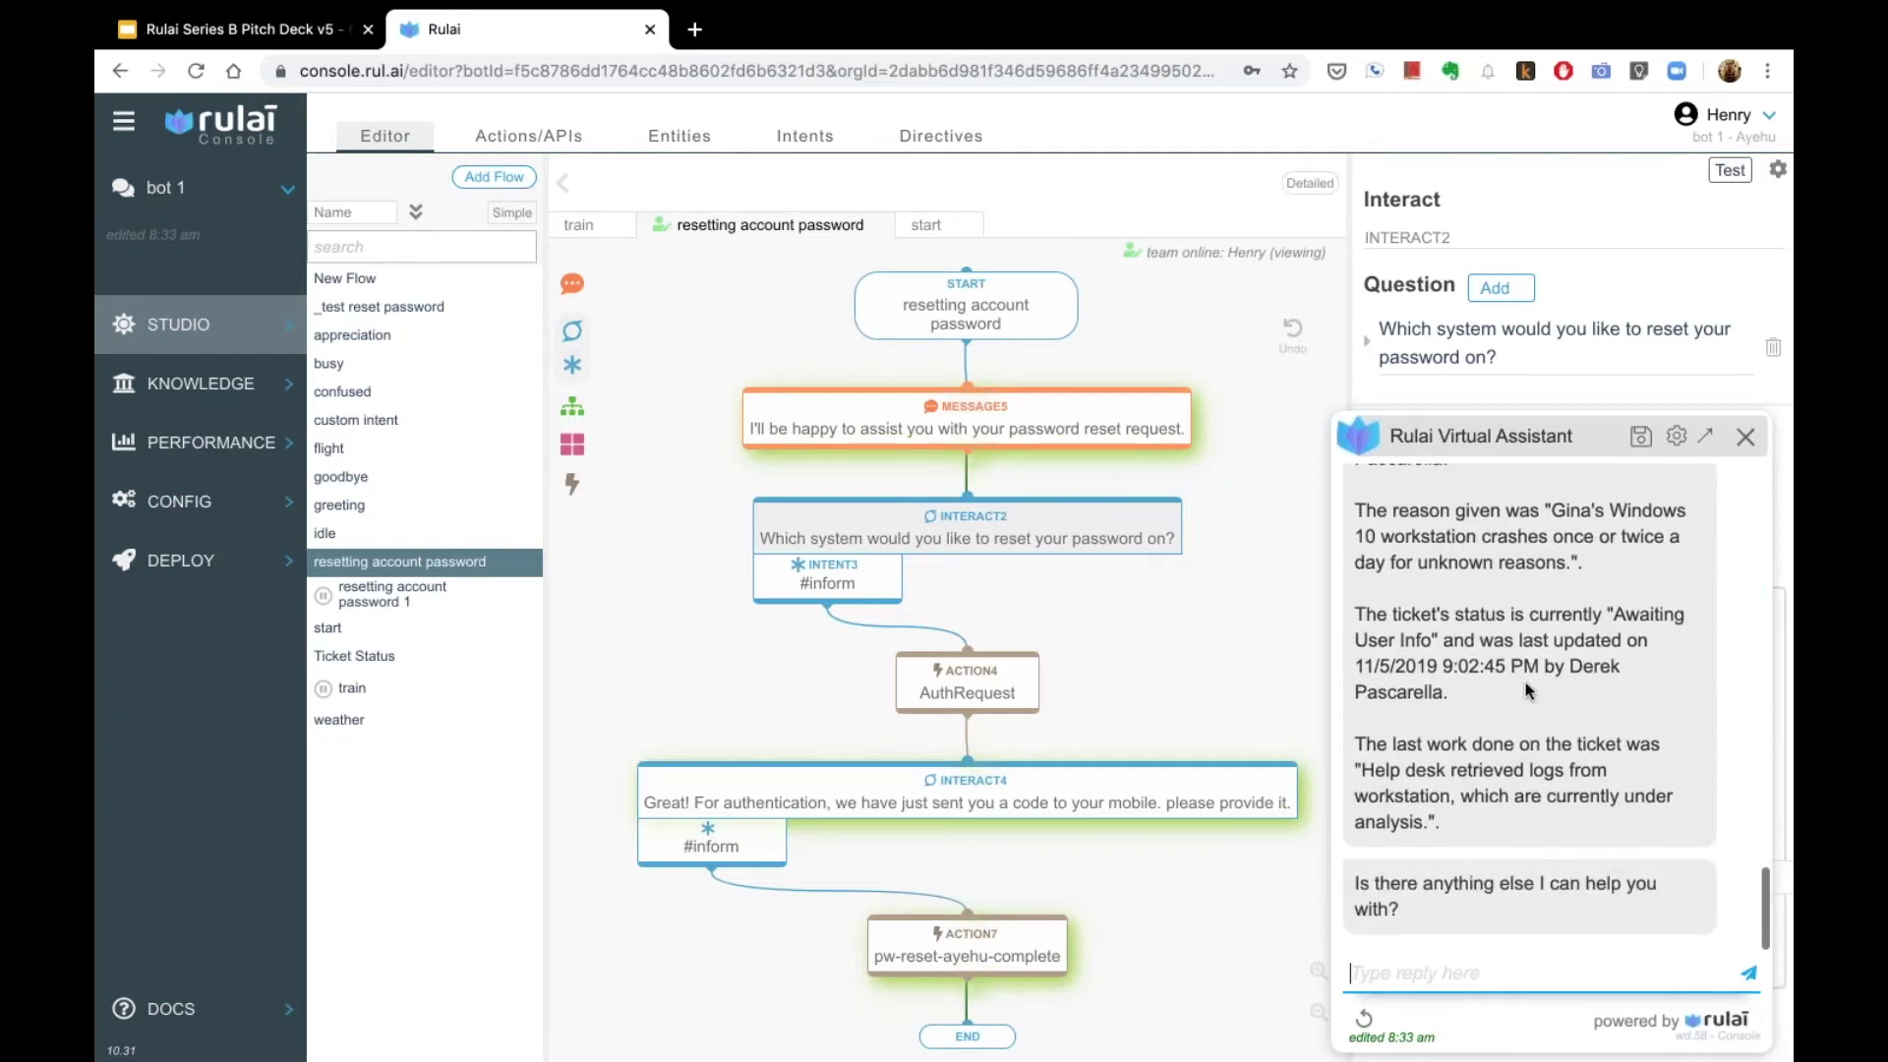
{"action": "scroll", "coordinate": [1527, 691], "scroll_direction": "up", "scroll_amount": 3}
{"action": "scroll", "coordinate": [1527, 691], "scroll_direction": "down", "scroll_amount": 1}
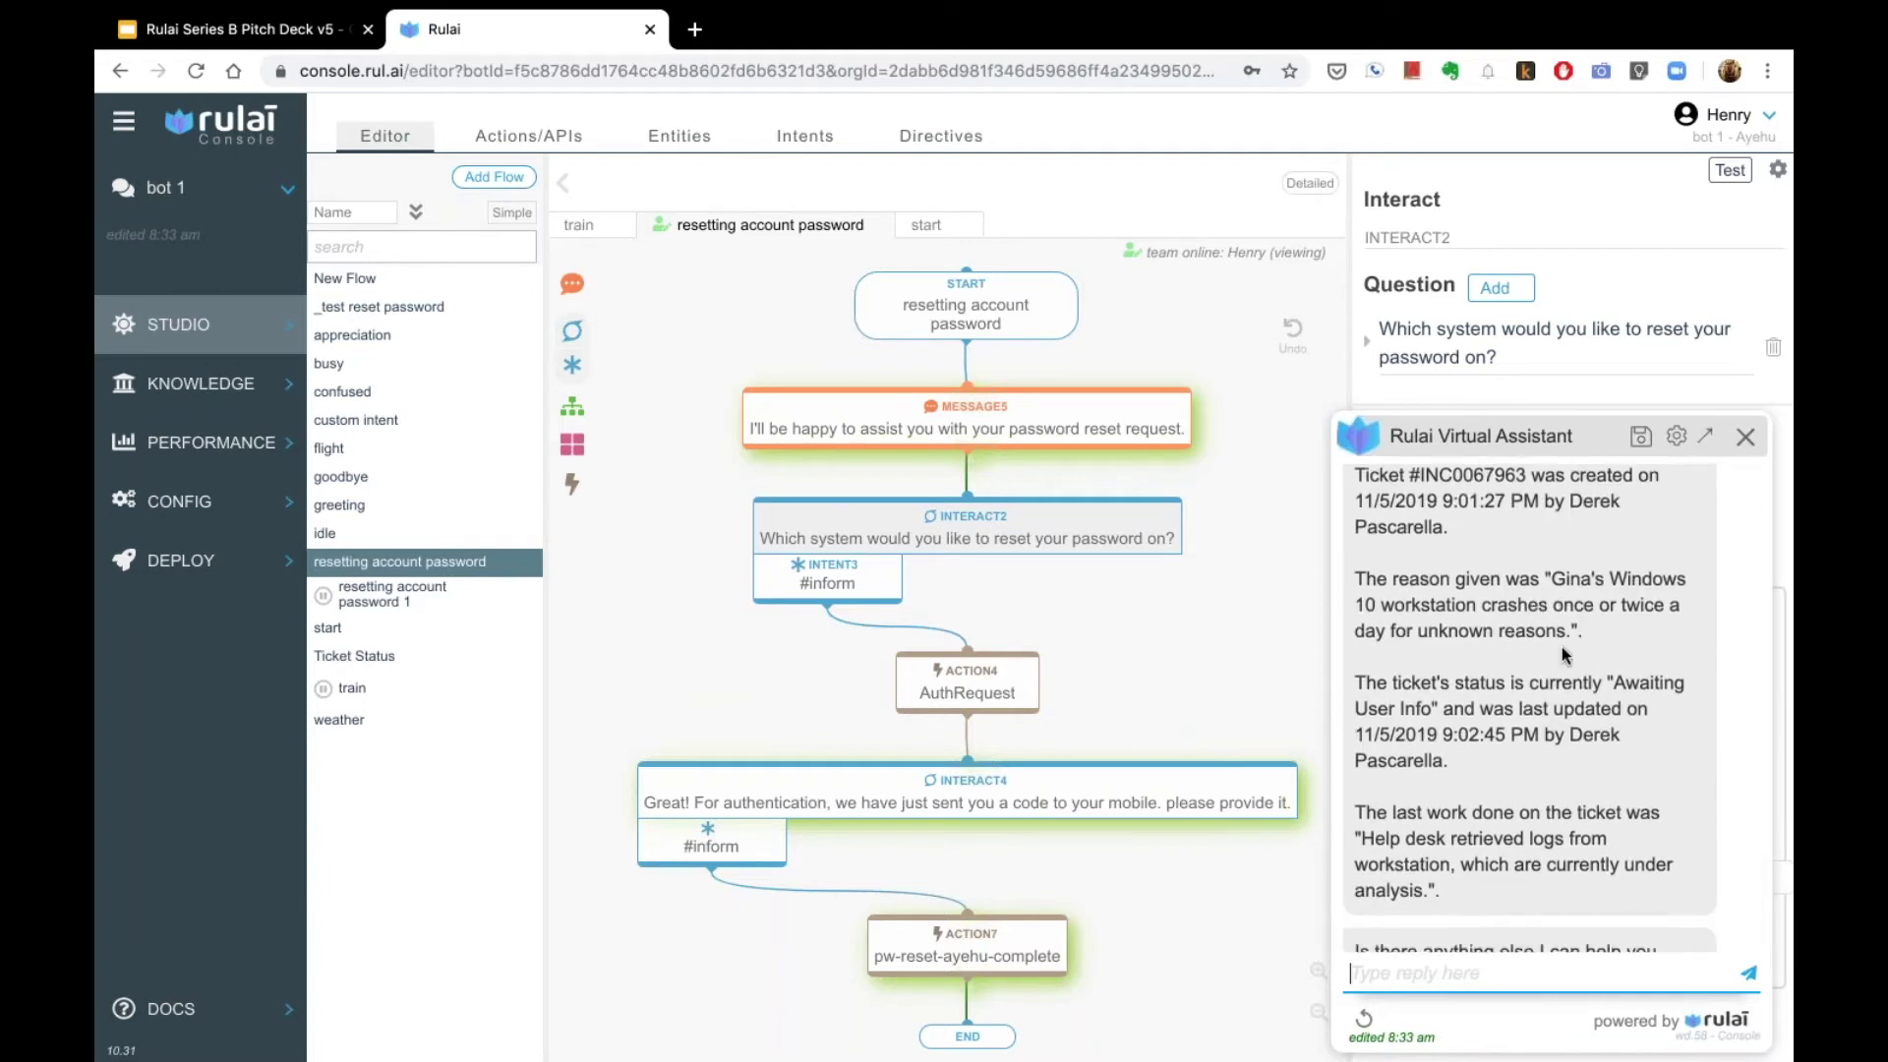
{"action": "scroll", "coordinate": [1499, 684], "scroll_direction": "up", "scroll_amount": 2}
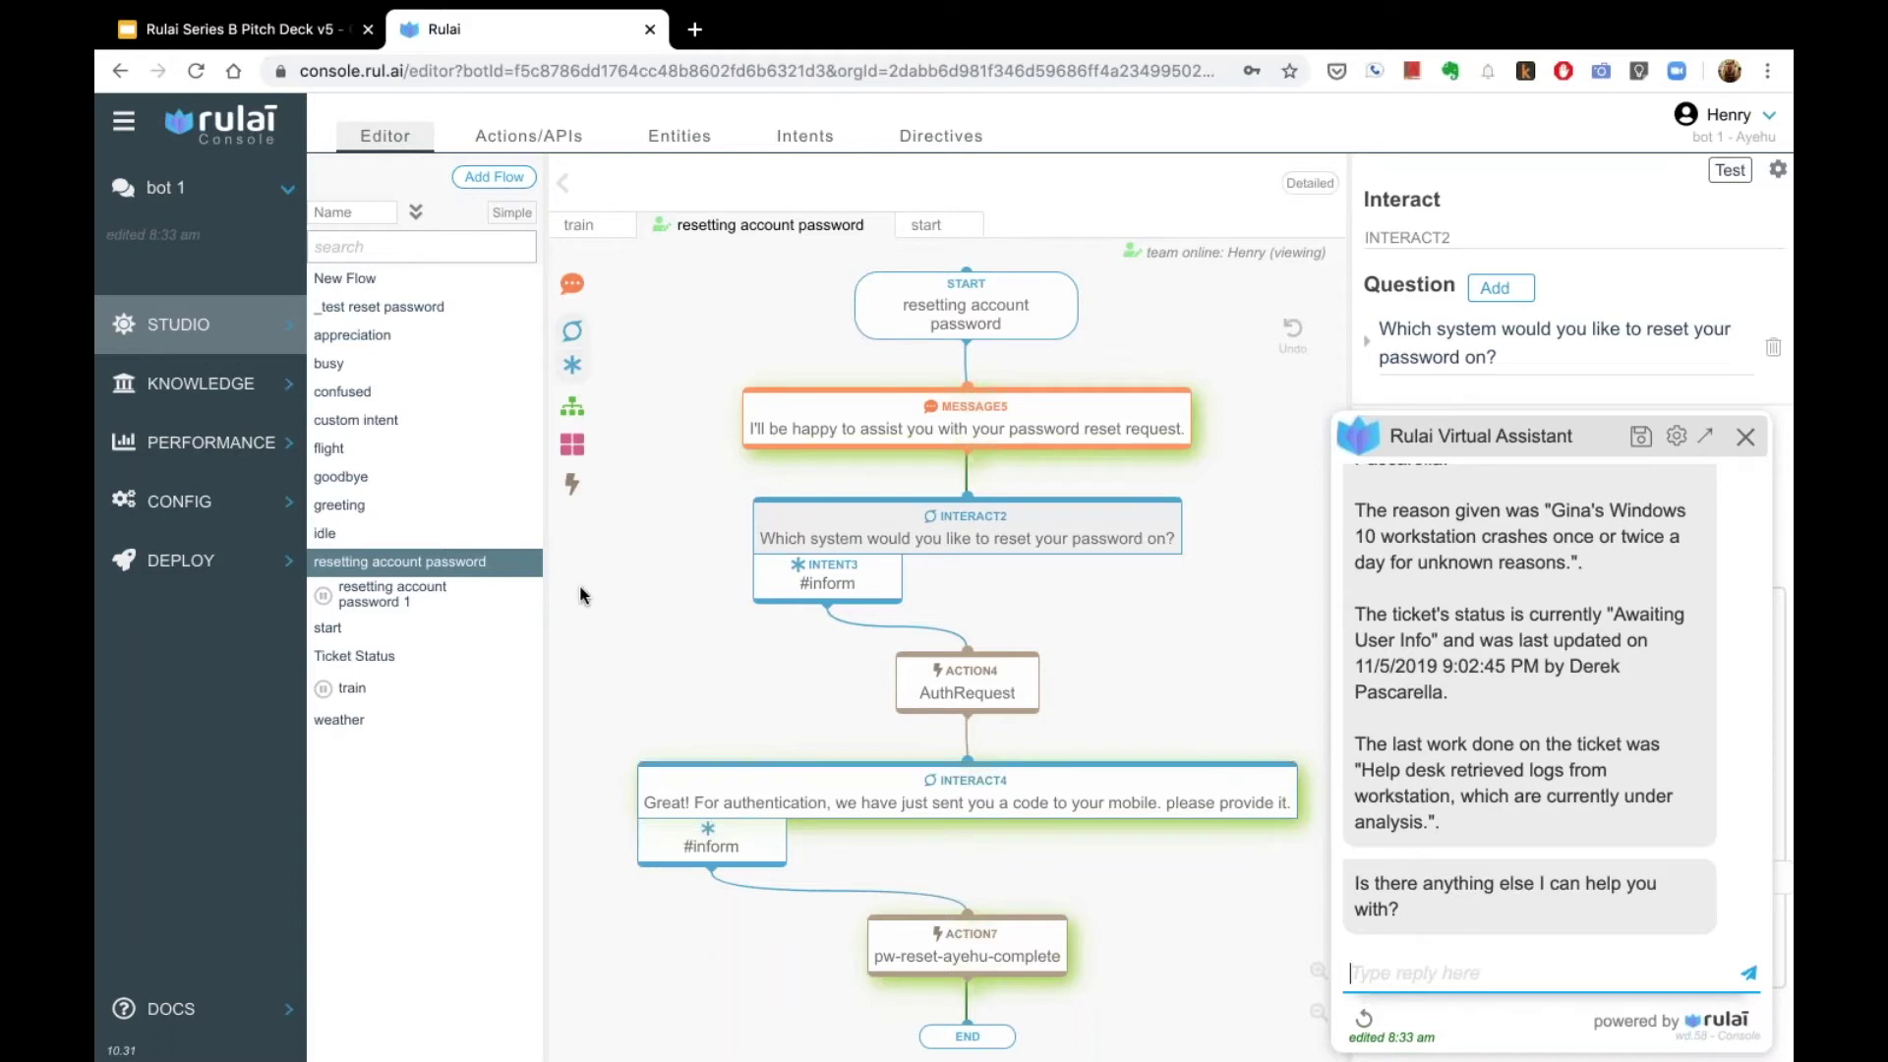
{"action": "mouse_move", "coordinate": [249, 447]}
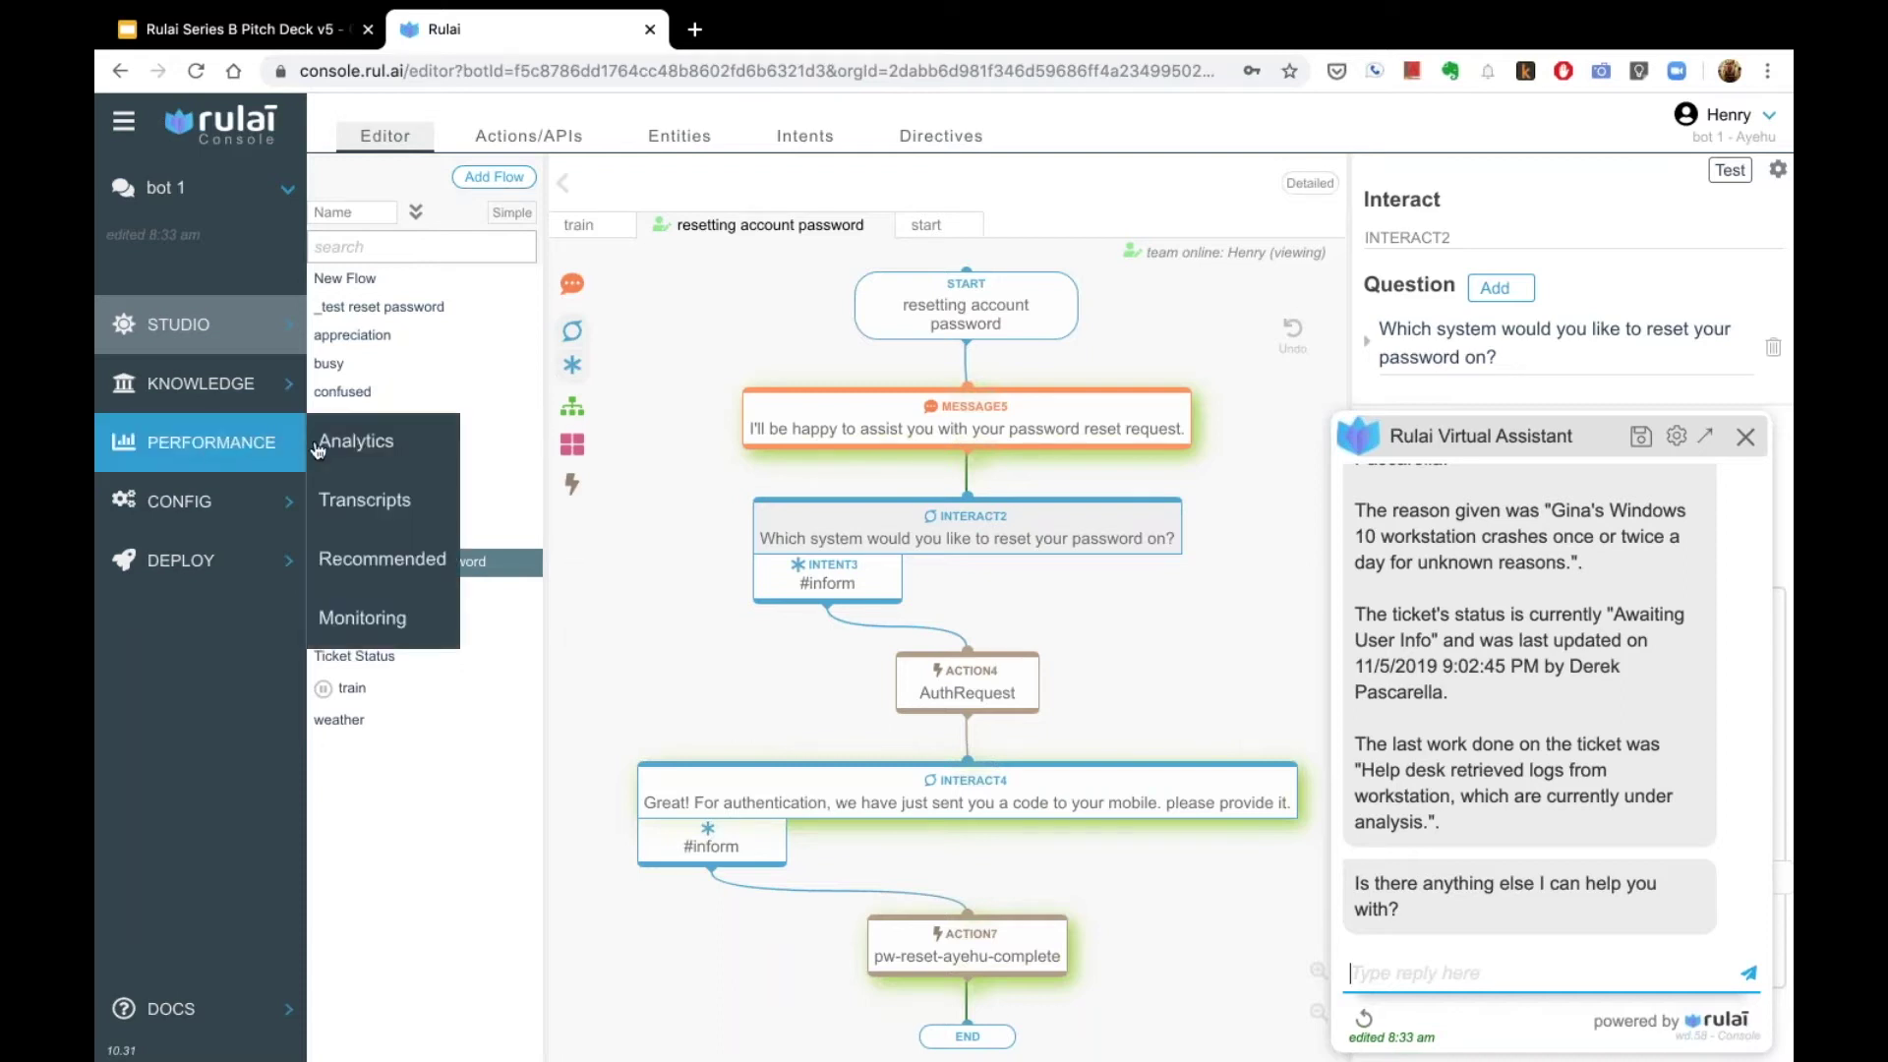
Step: Show the Performance Analytics overview with the engagements chart and close the test chat
{"action": "left_click", "coordinate": [342, 445]}
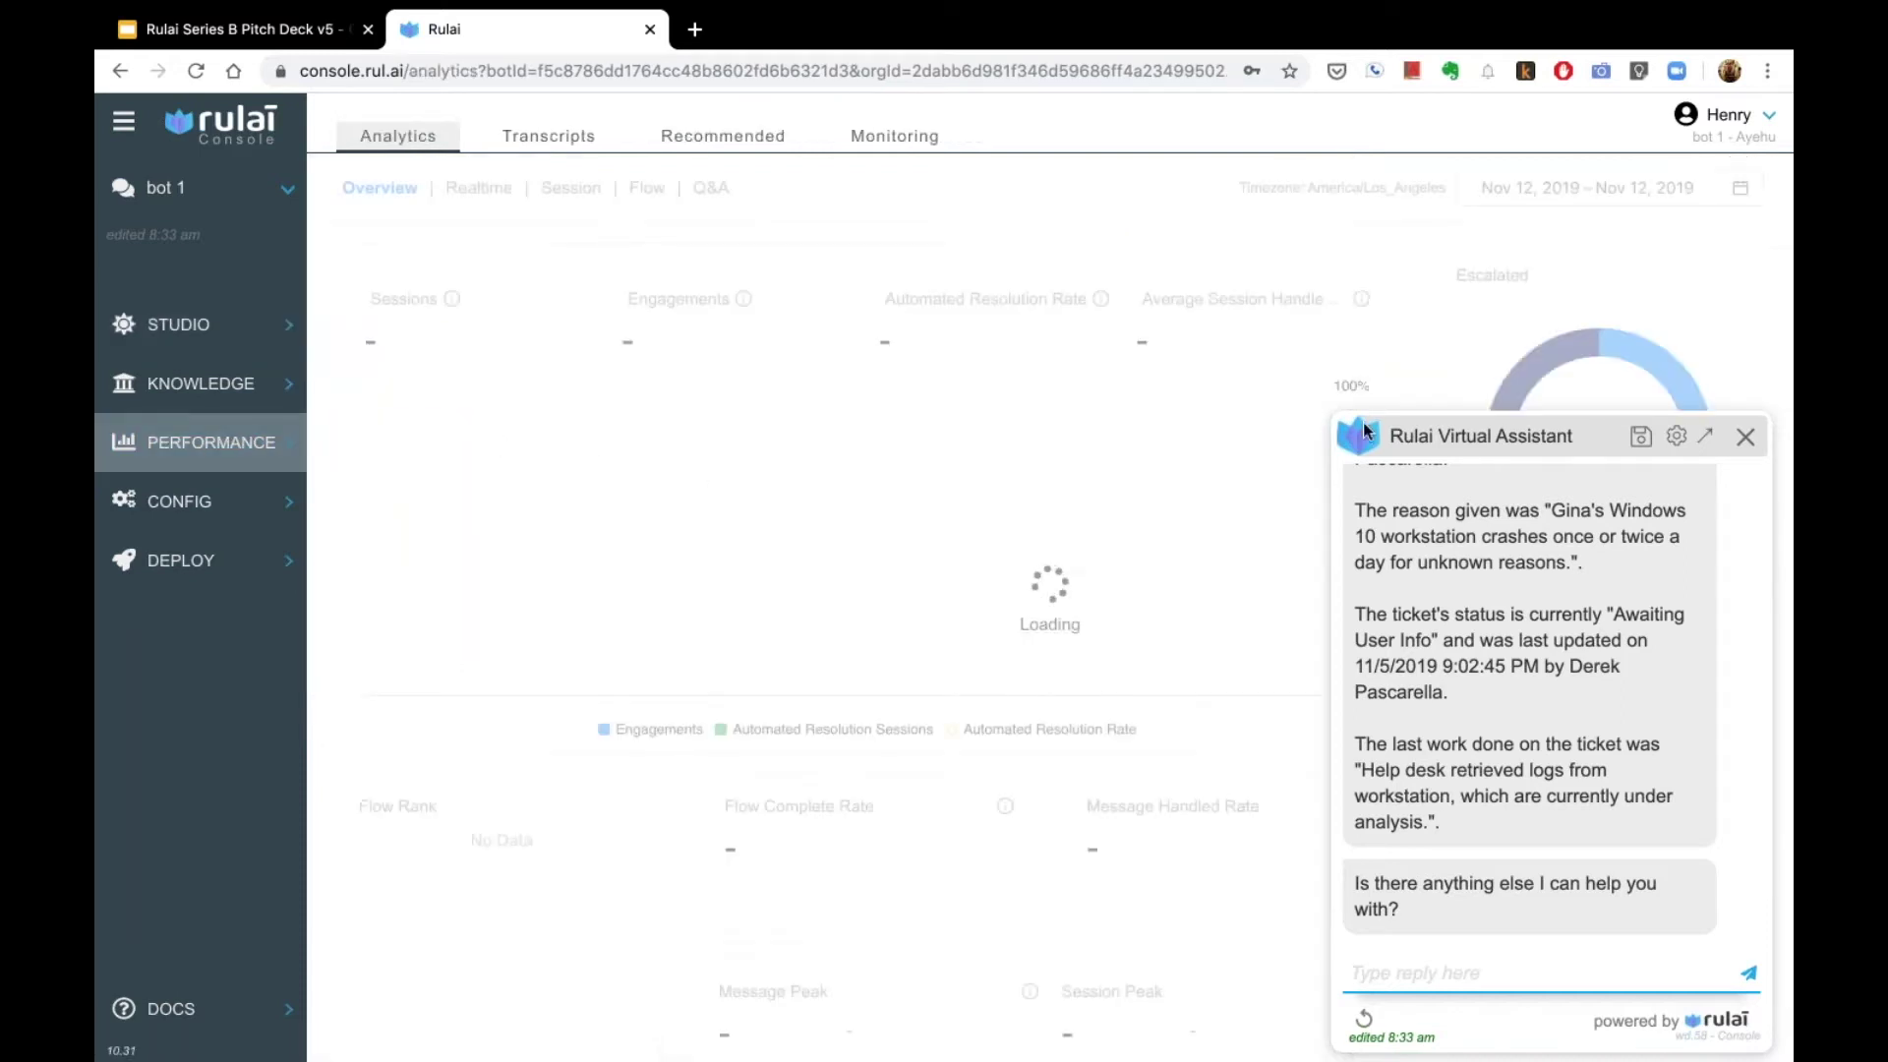
{"action": "left_click", "coordinate": [1746, 437]}
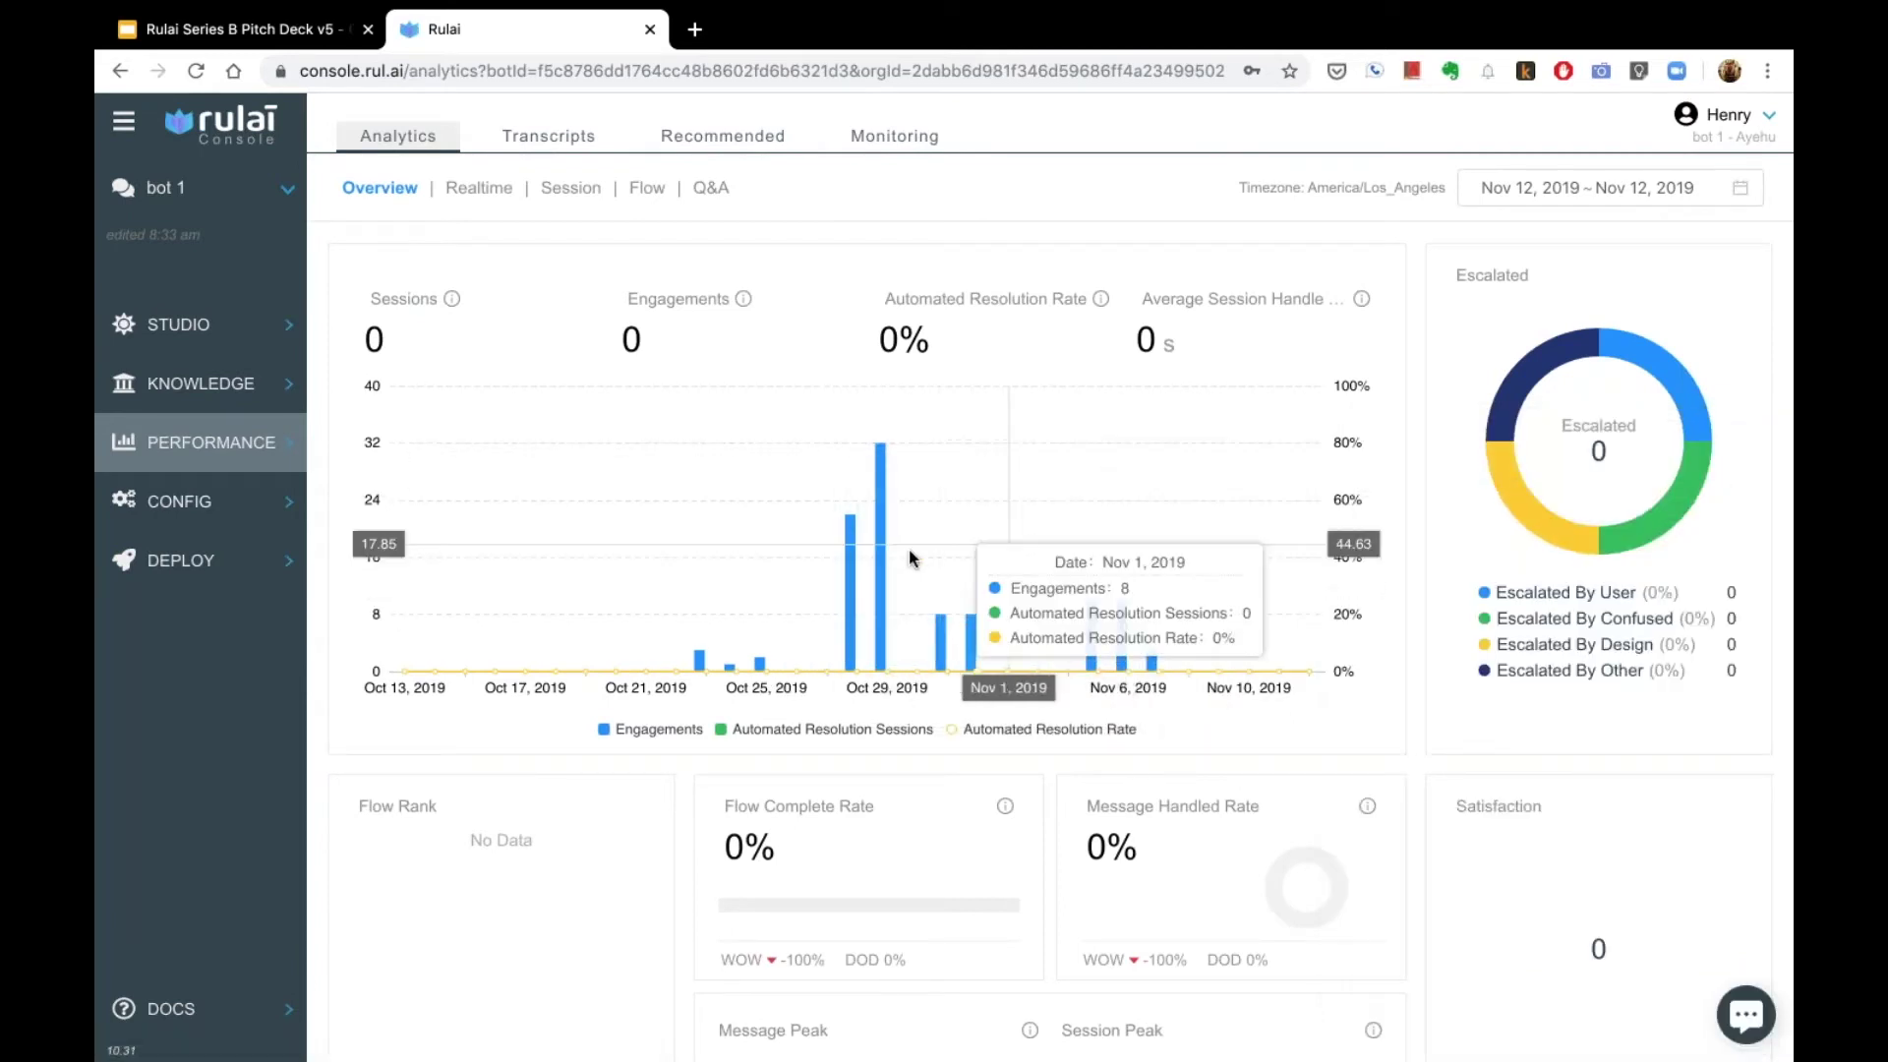
{"action": "scroll", "coordinate": [1573, 492], "scroll_direction": "down", "scroll_amount": 2}
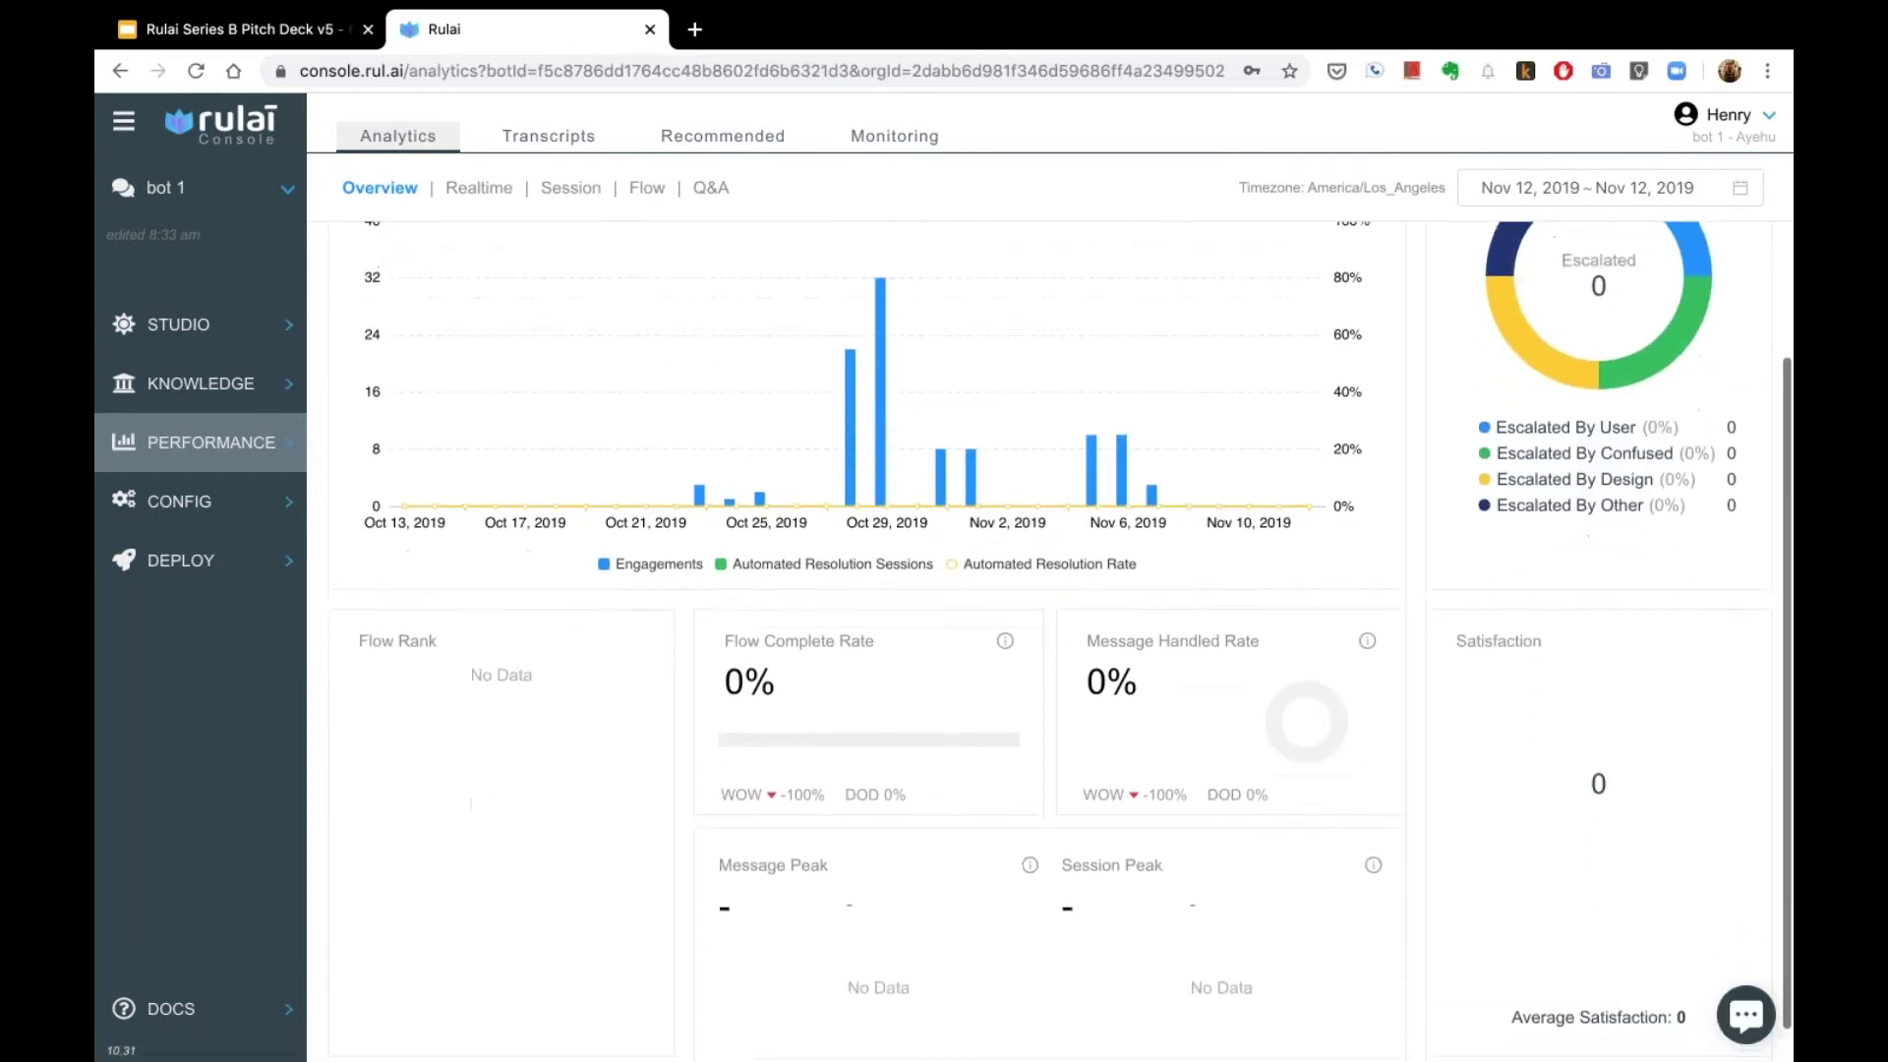
{"action": "scroll", "coordinate": [788, 754], "scroll_direction": "up", "scroll_amount": 2}
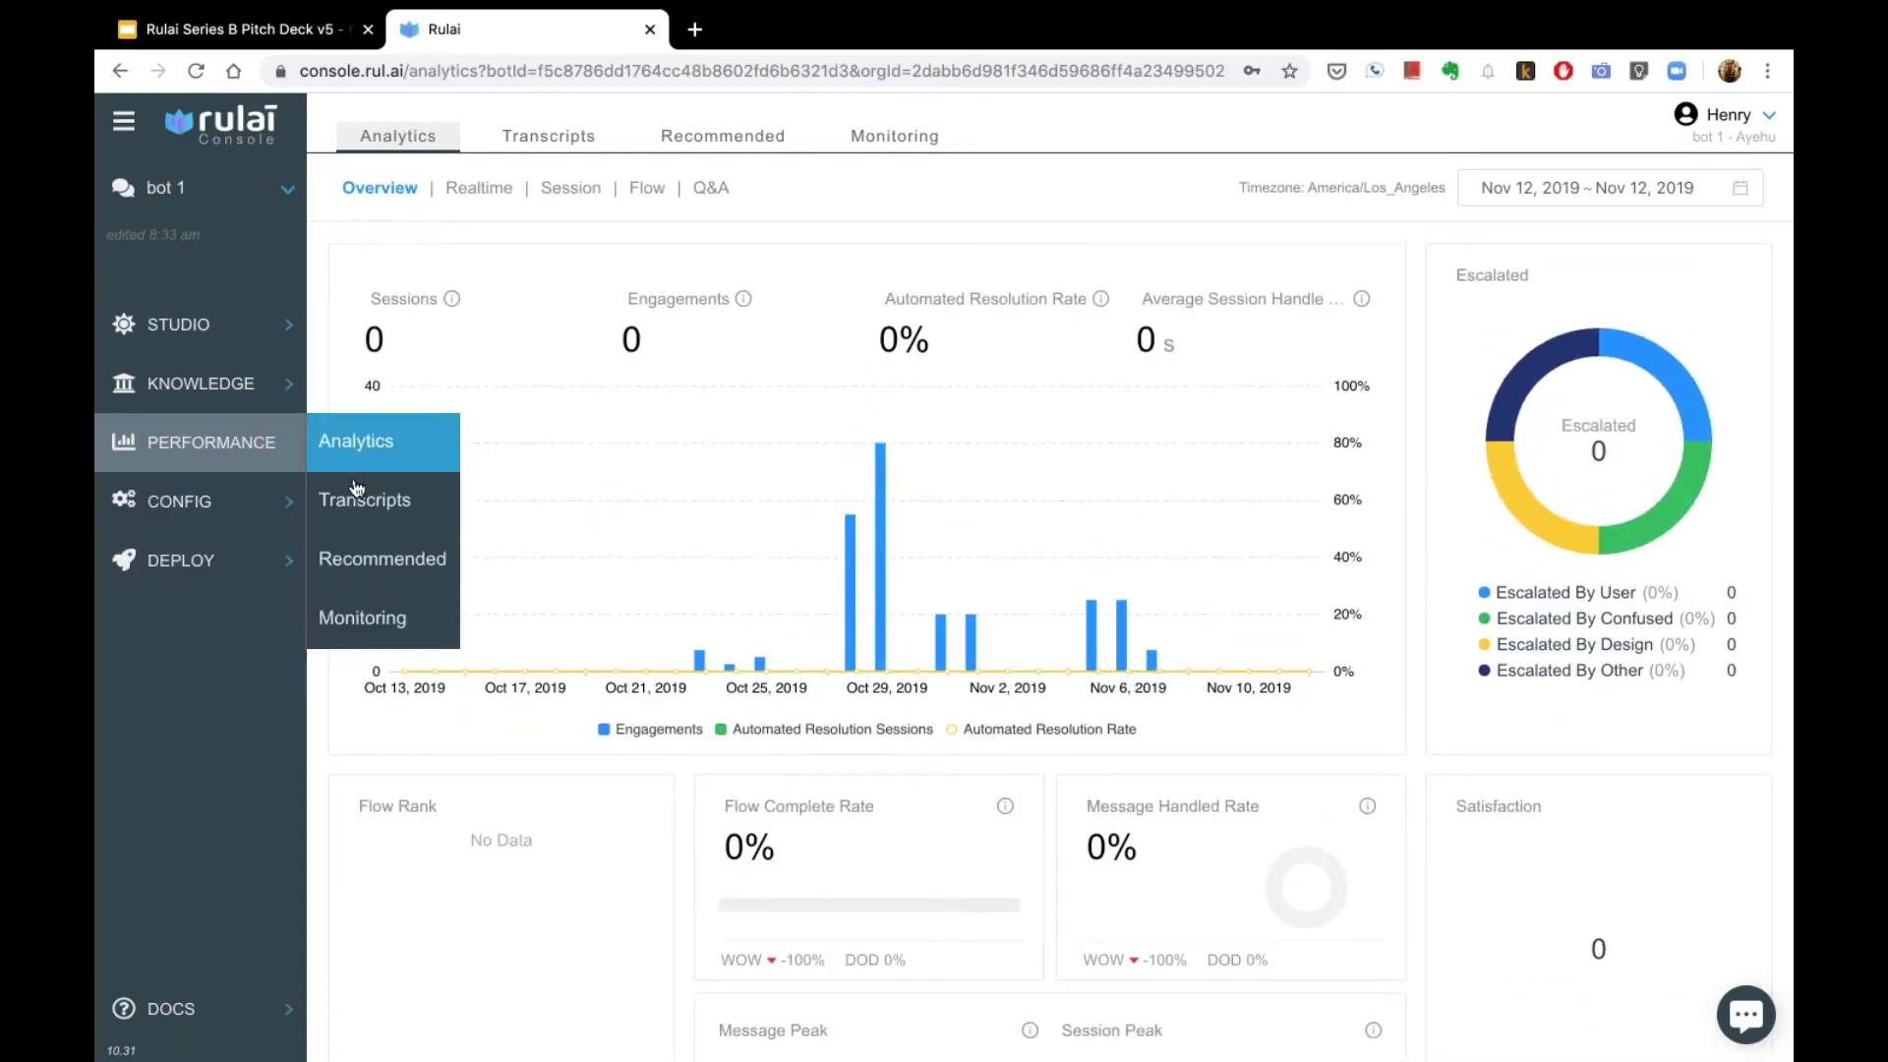
{"action": "left_click", "coordinate": [367, 553]}
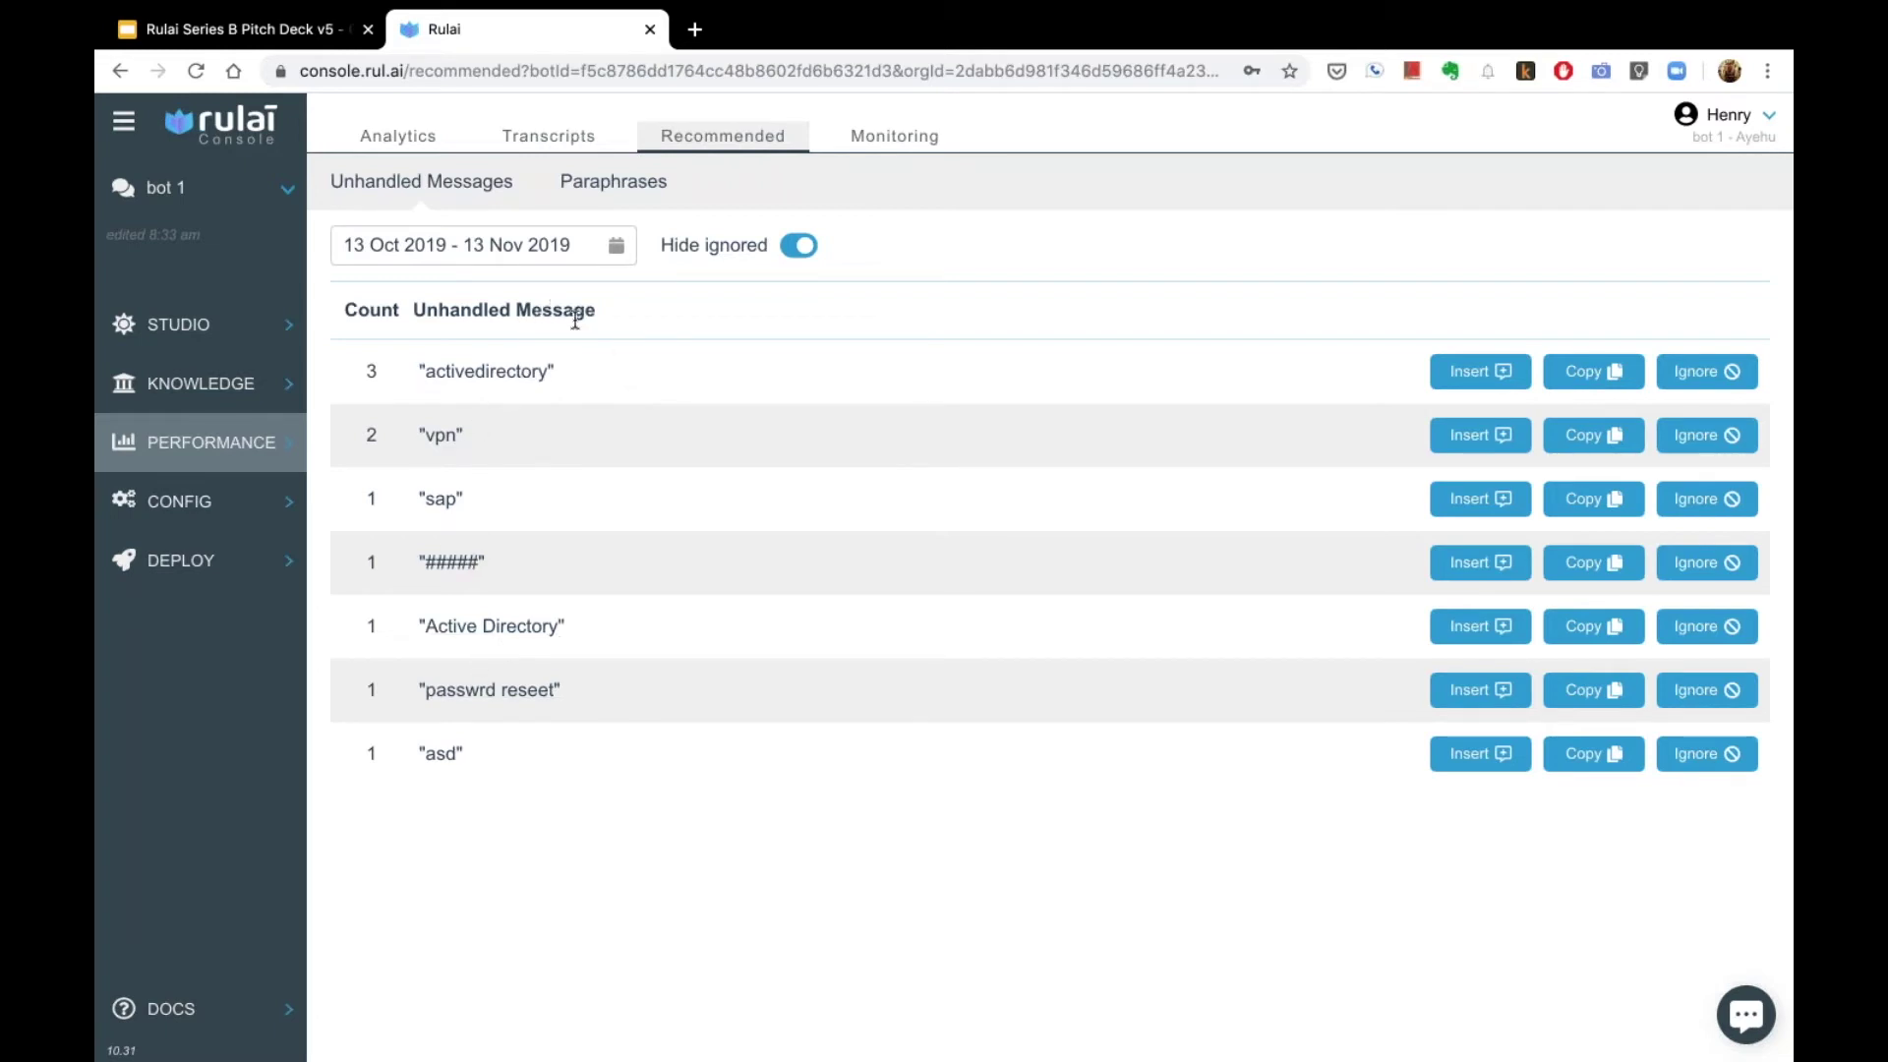
Step: Review the 'activedirectory' message's transcripts, including the 13:25:17 session
{"action": "left_click", "coordinate": [493, 379]}
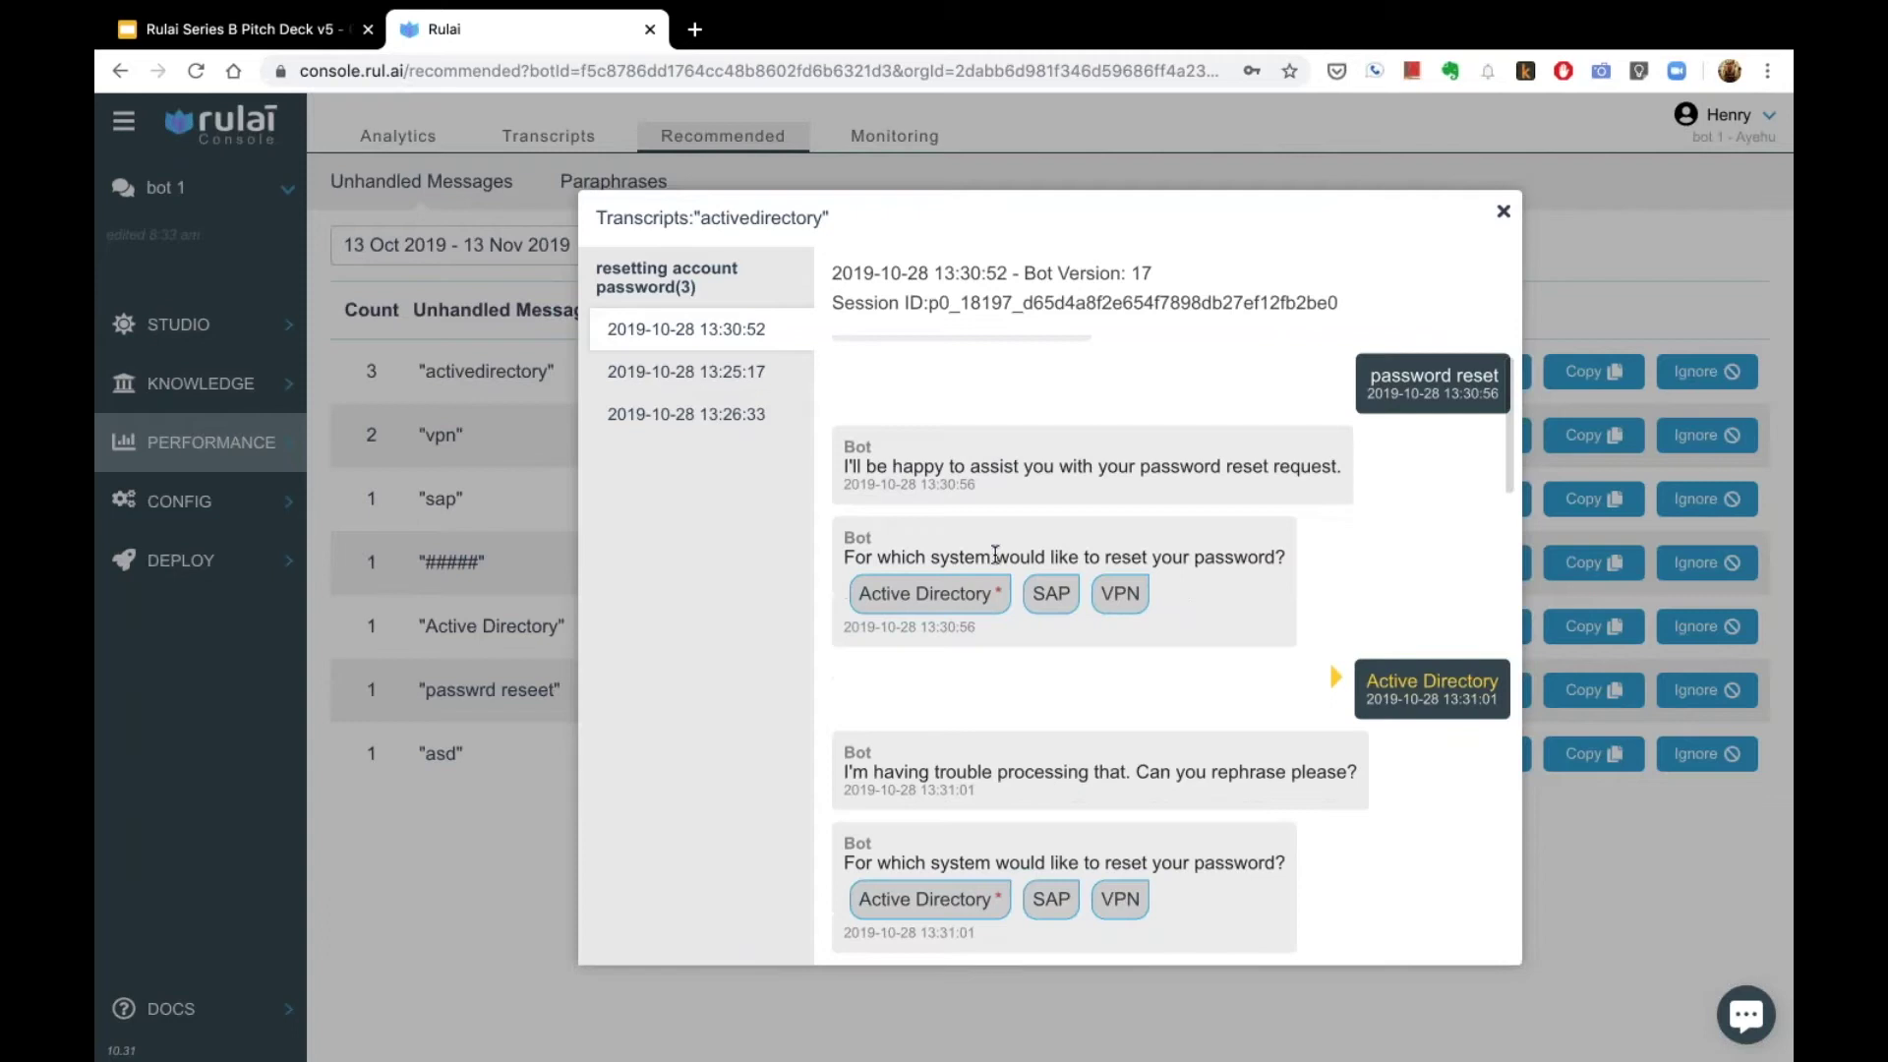
{"action": "scroll", "coordinate": [1042, 690], "scroll_direction": "down", "scroll_amount": 2}
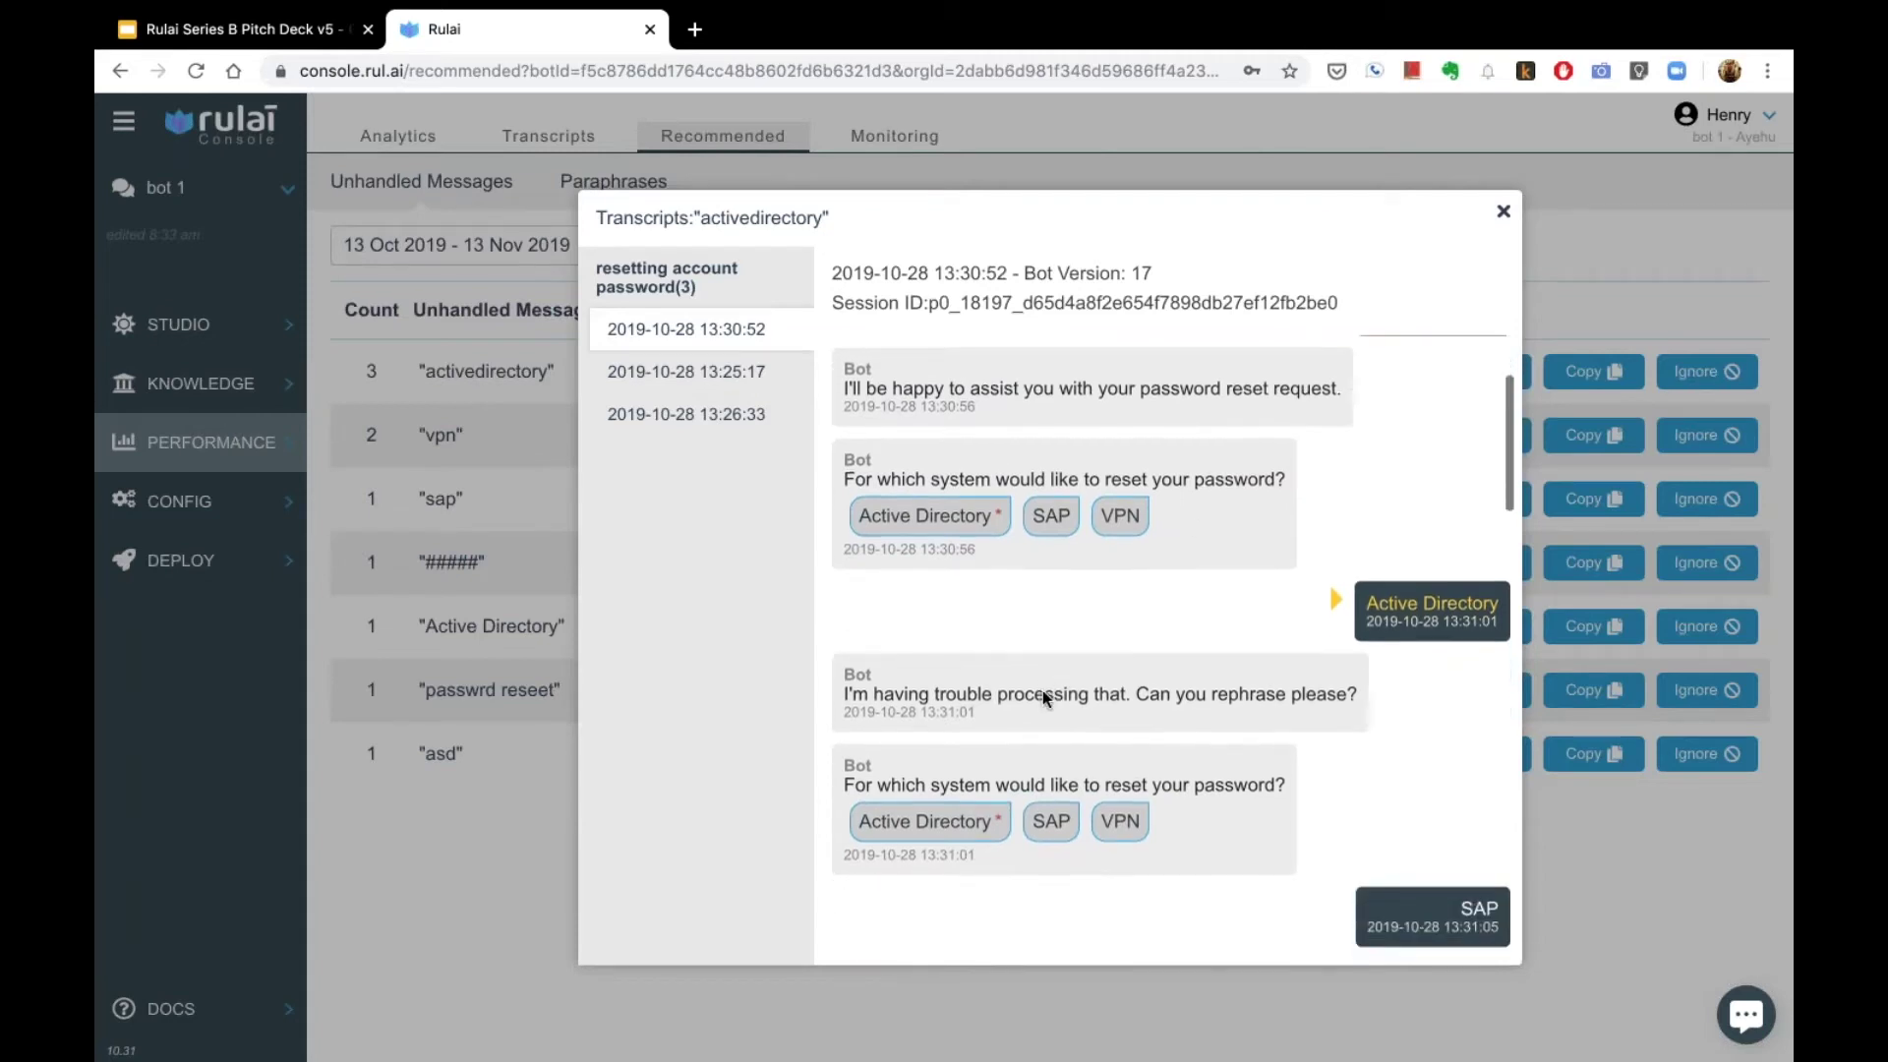
{"action": "scroll", "coordinate": [959, 793], "scroll_direction": "down", "scroll_amount": 1}
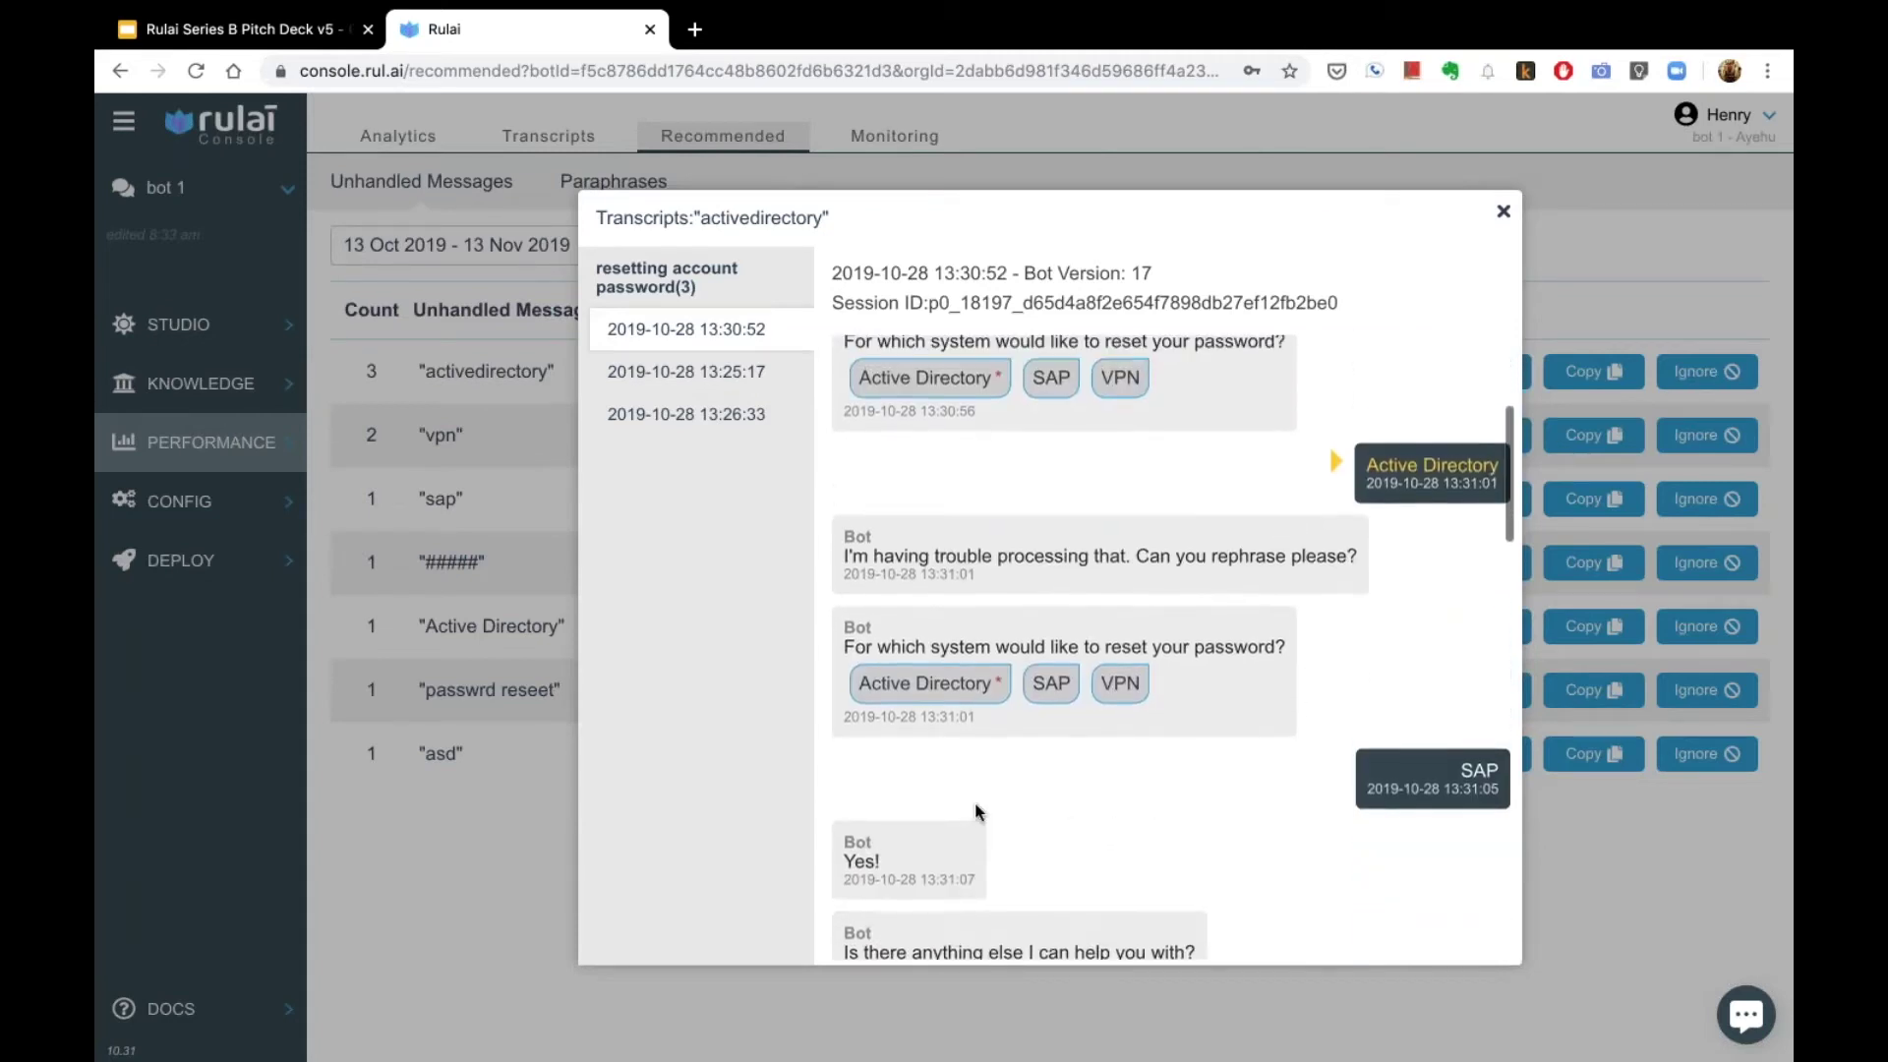
{"action": "left_click", "coordinate": [747, 373]}
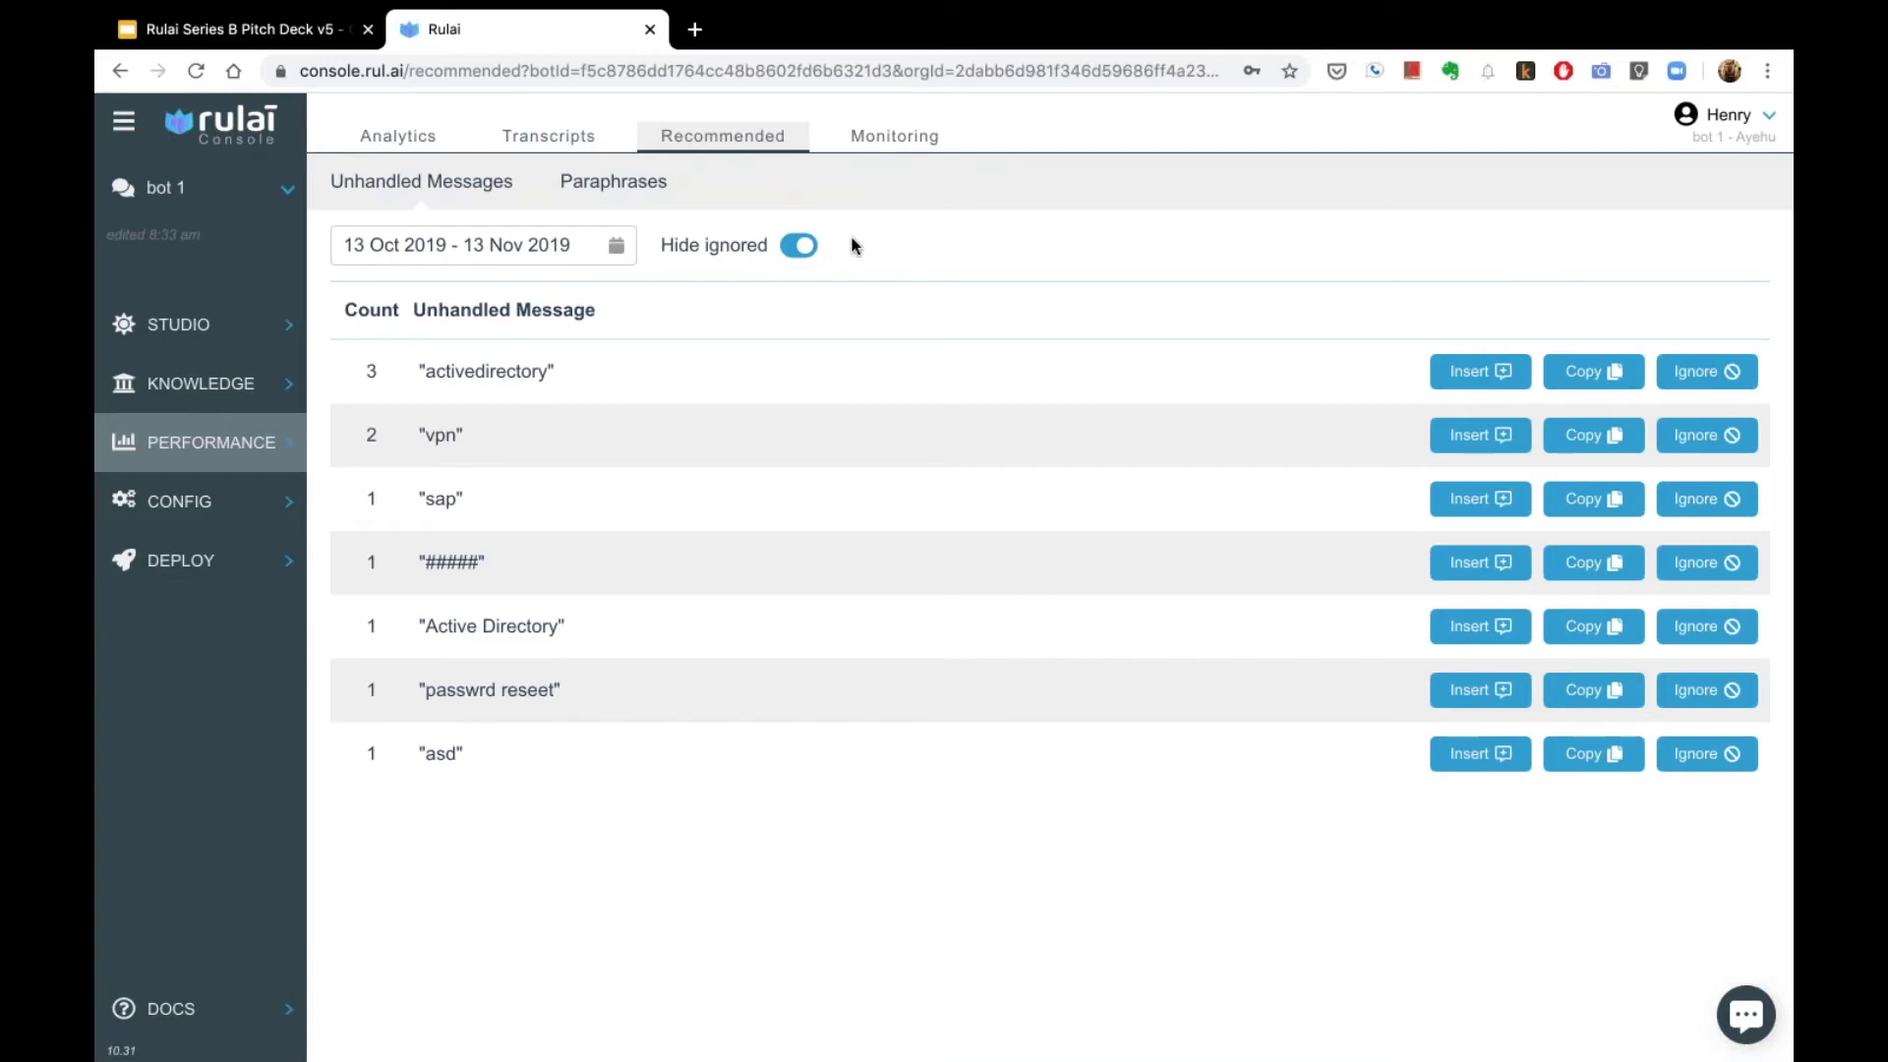
{"action": "mouse_move", "coordinate": [241, 575]}
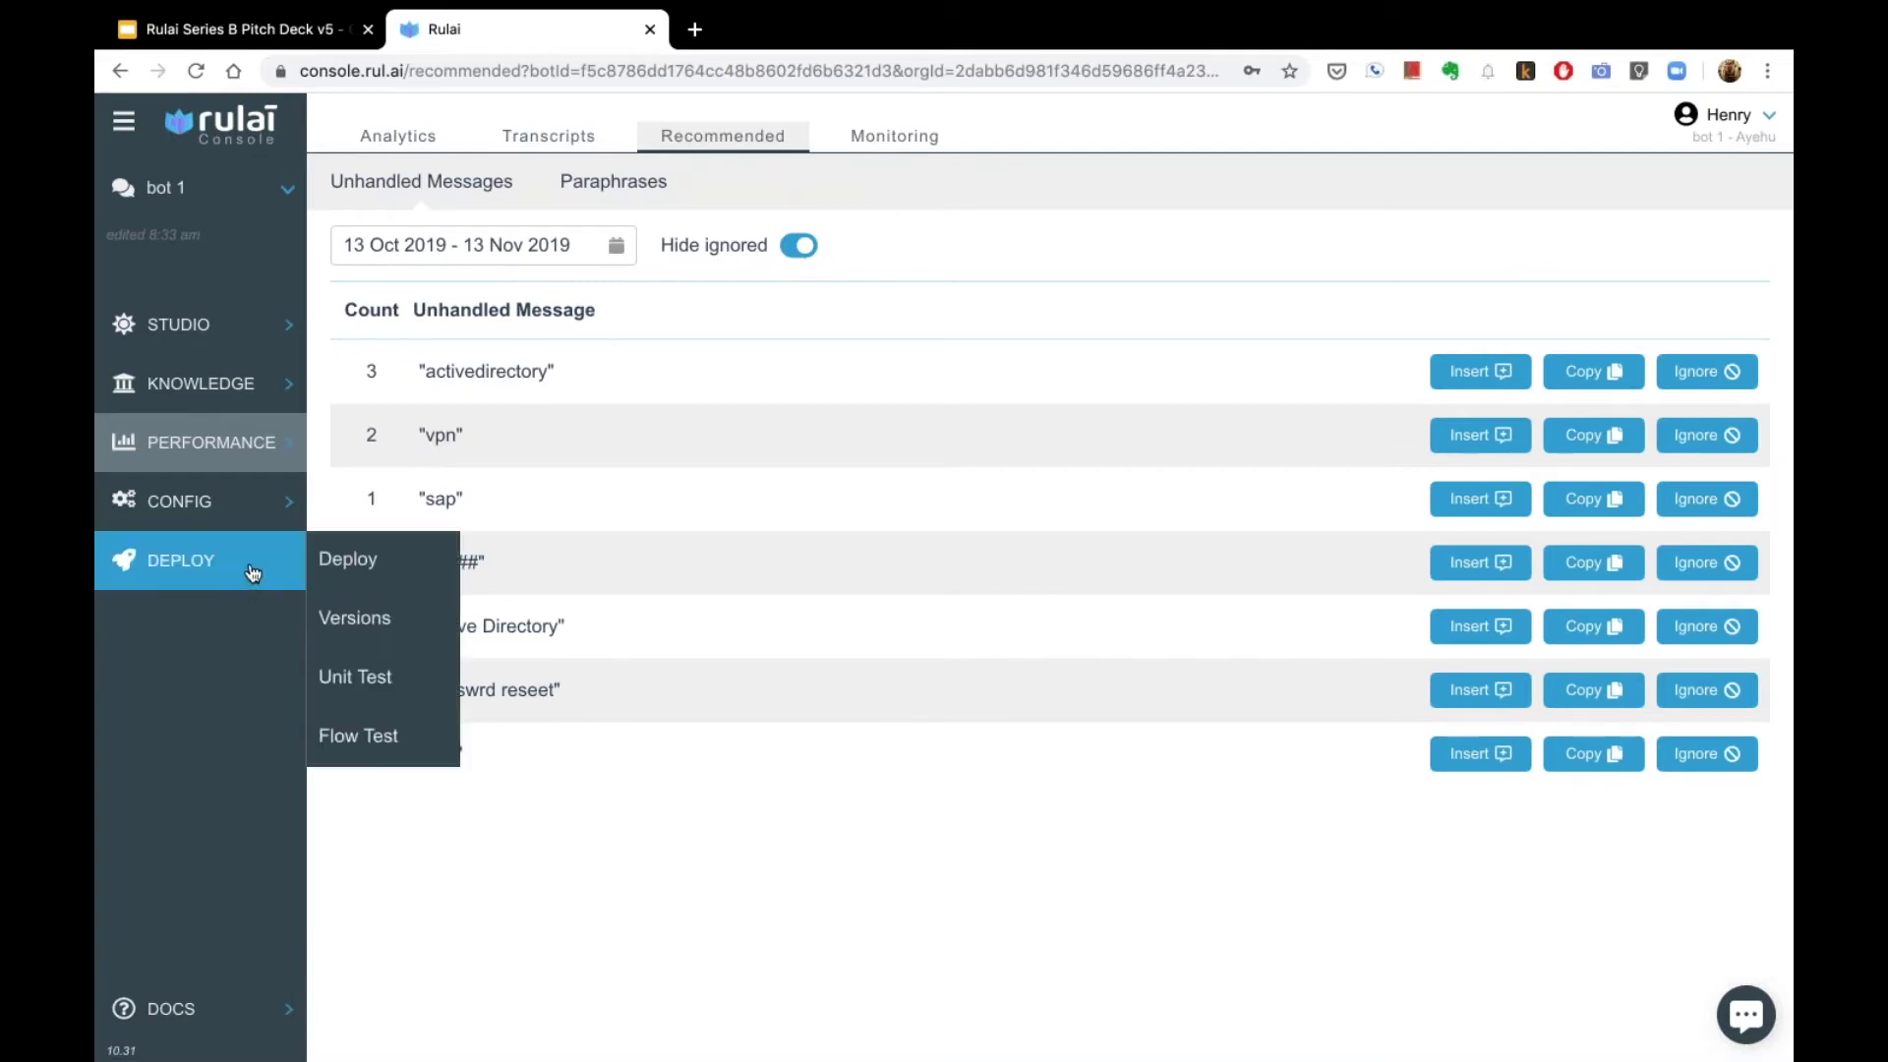
Step: Open the bot's Deploy page
{"action": "left_click", "coordinate": [330, 561]}
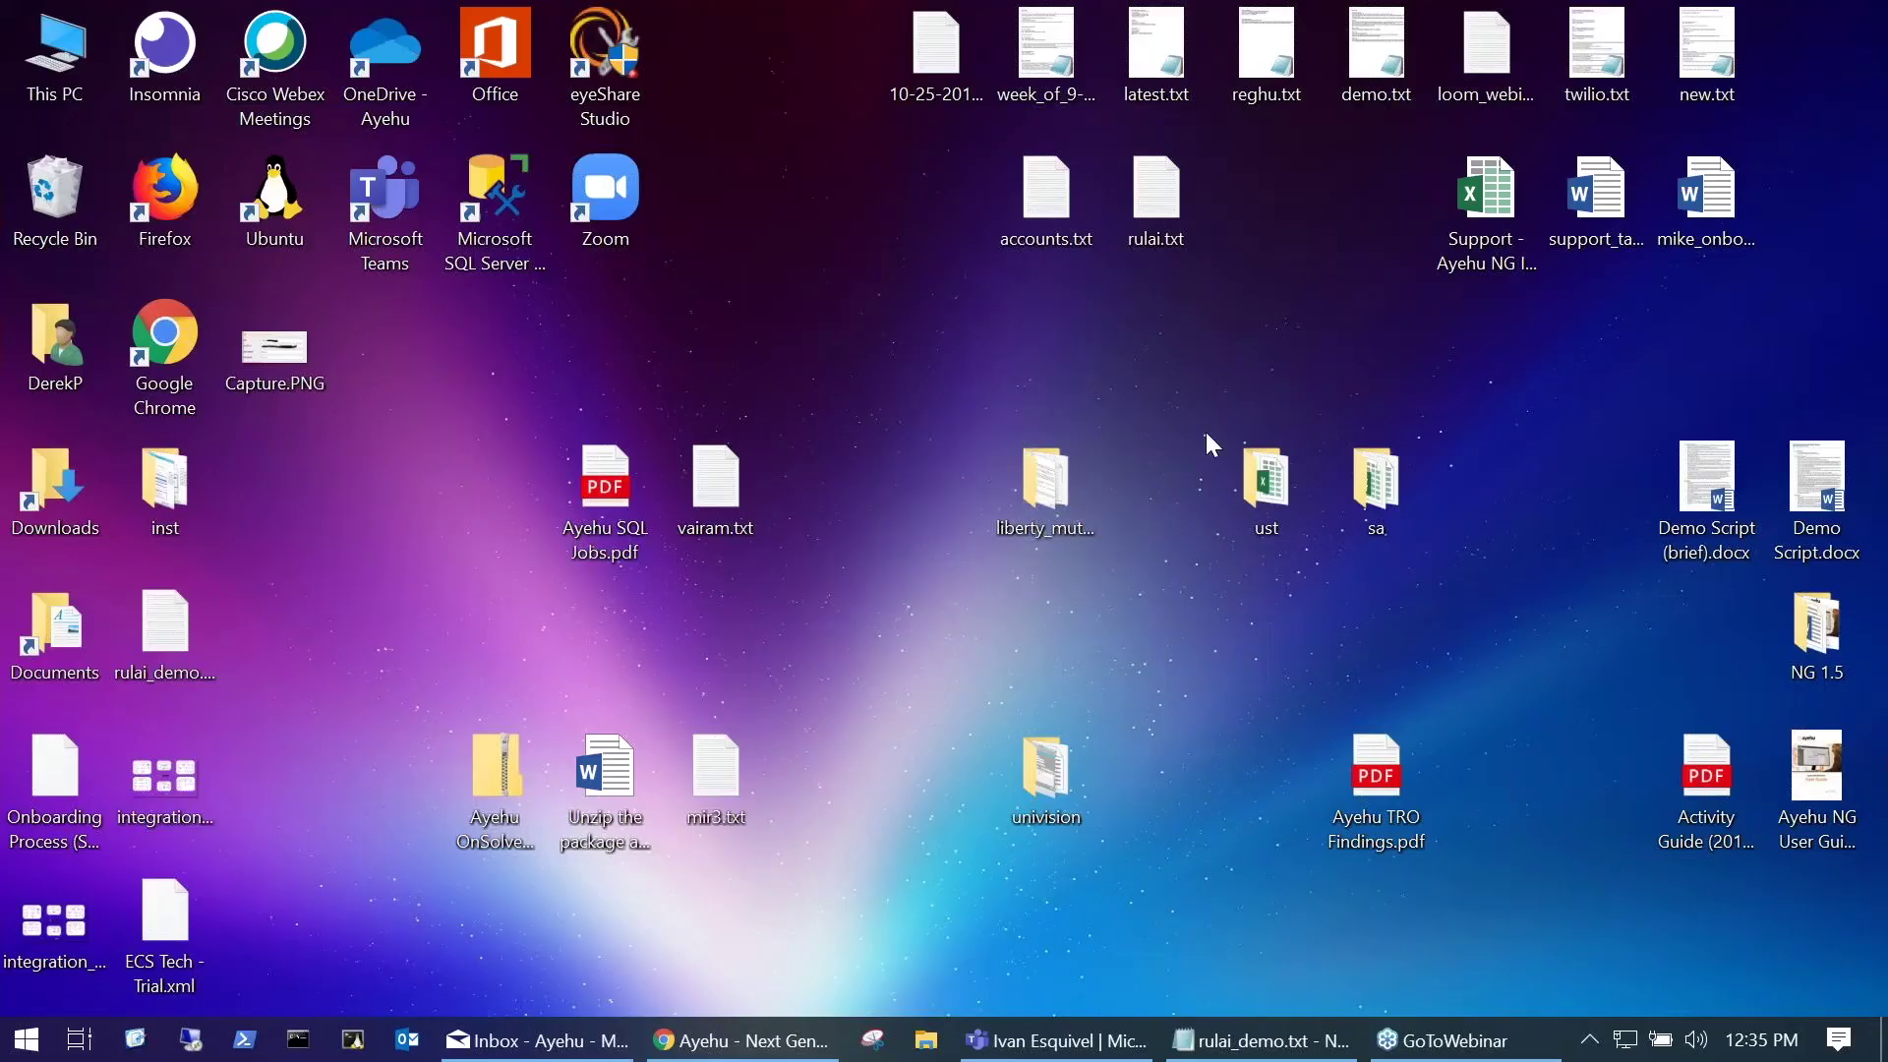
Step: Maximize the Ayehu login window and sign in as Admin with the account password
{"action": "left_click_drag", "start_coordinate": [1887, 177], "coordinate": [857, 404]}
{"action": "double_click", "coordinate": [905, 397]}
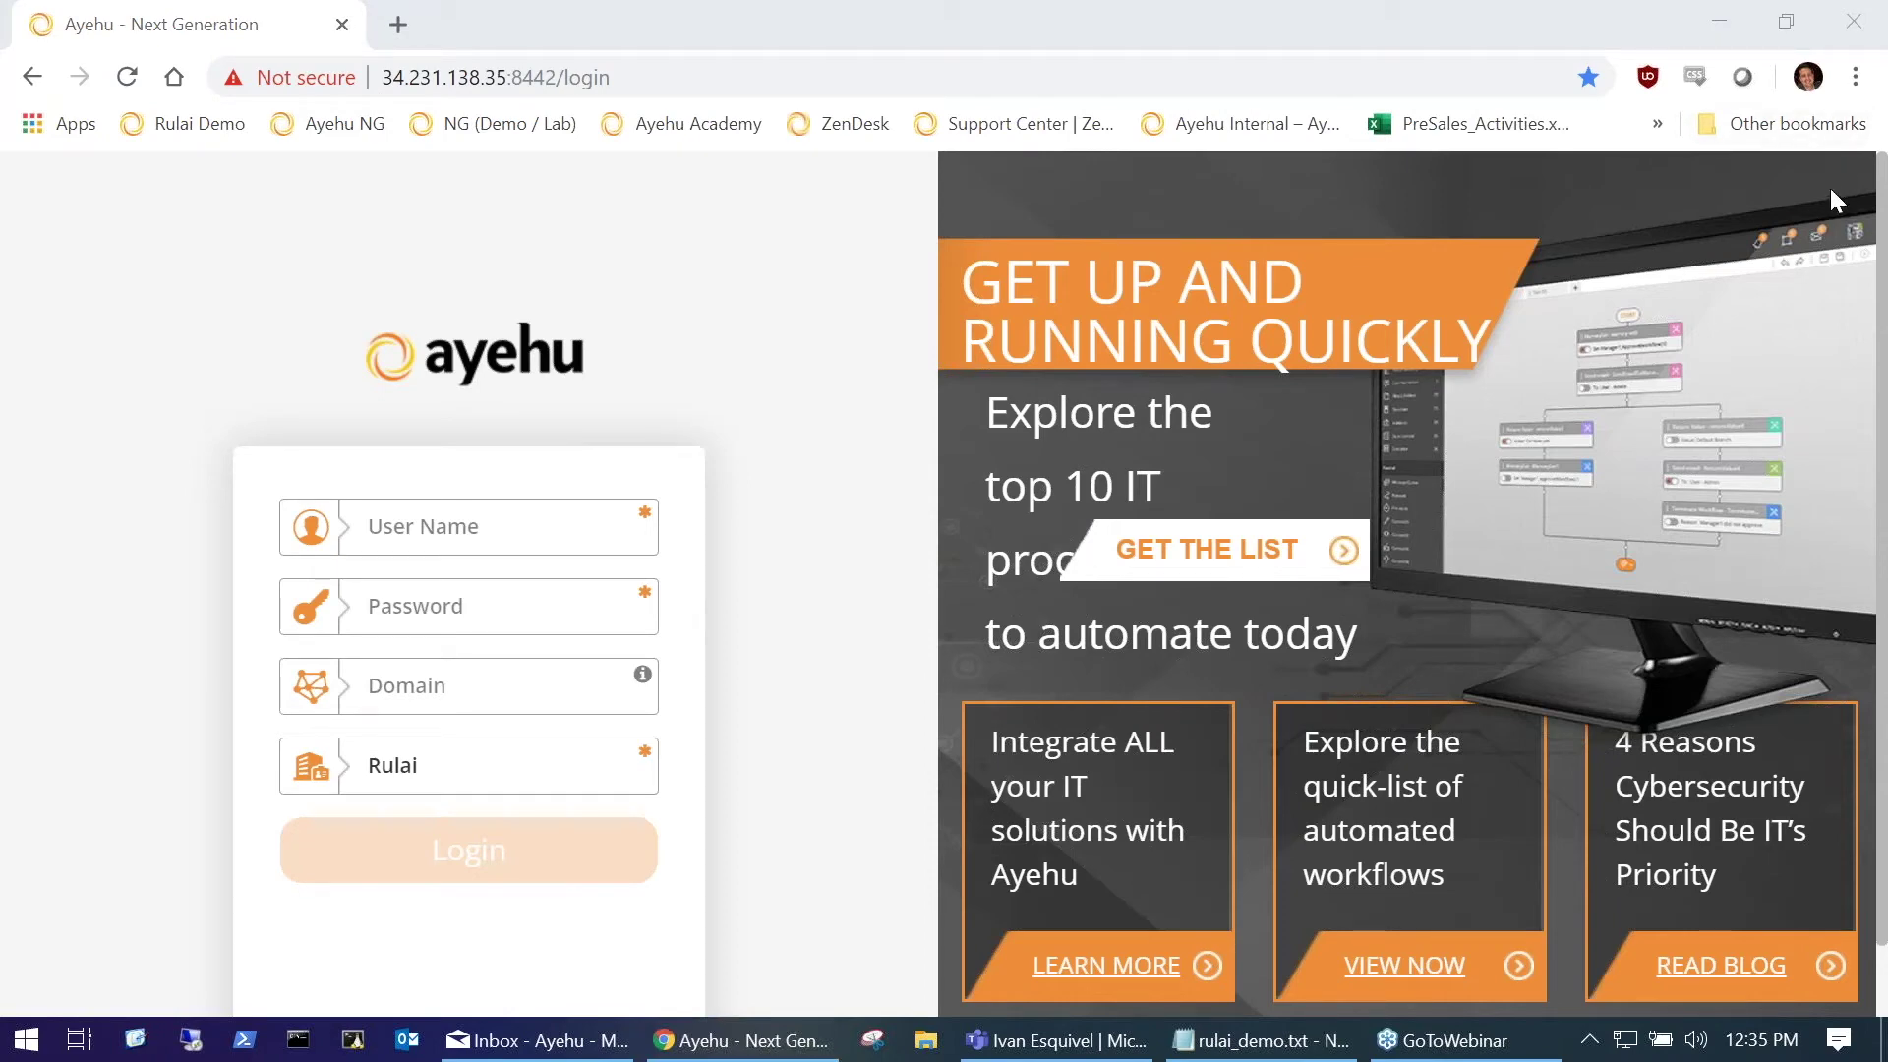
{"action": "left_click", "coordinate": [446, 534]}
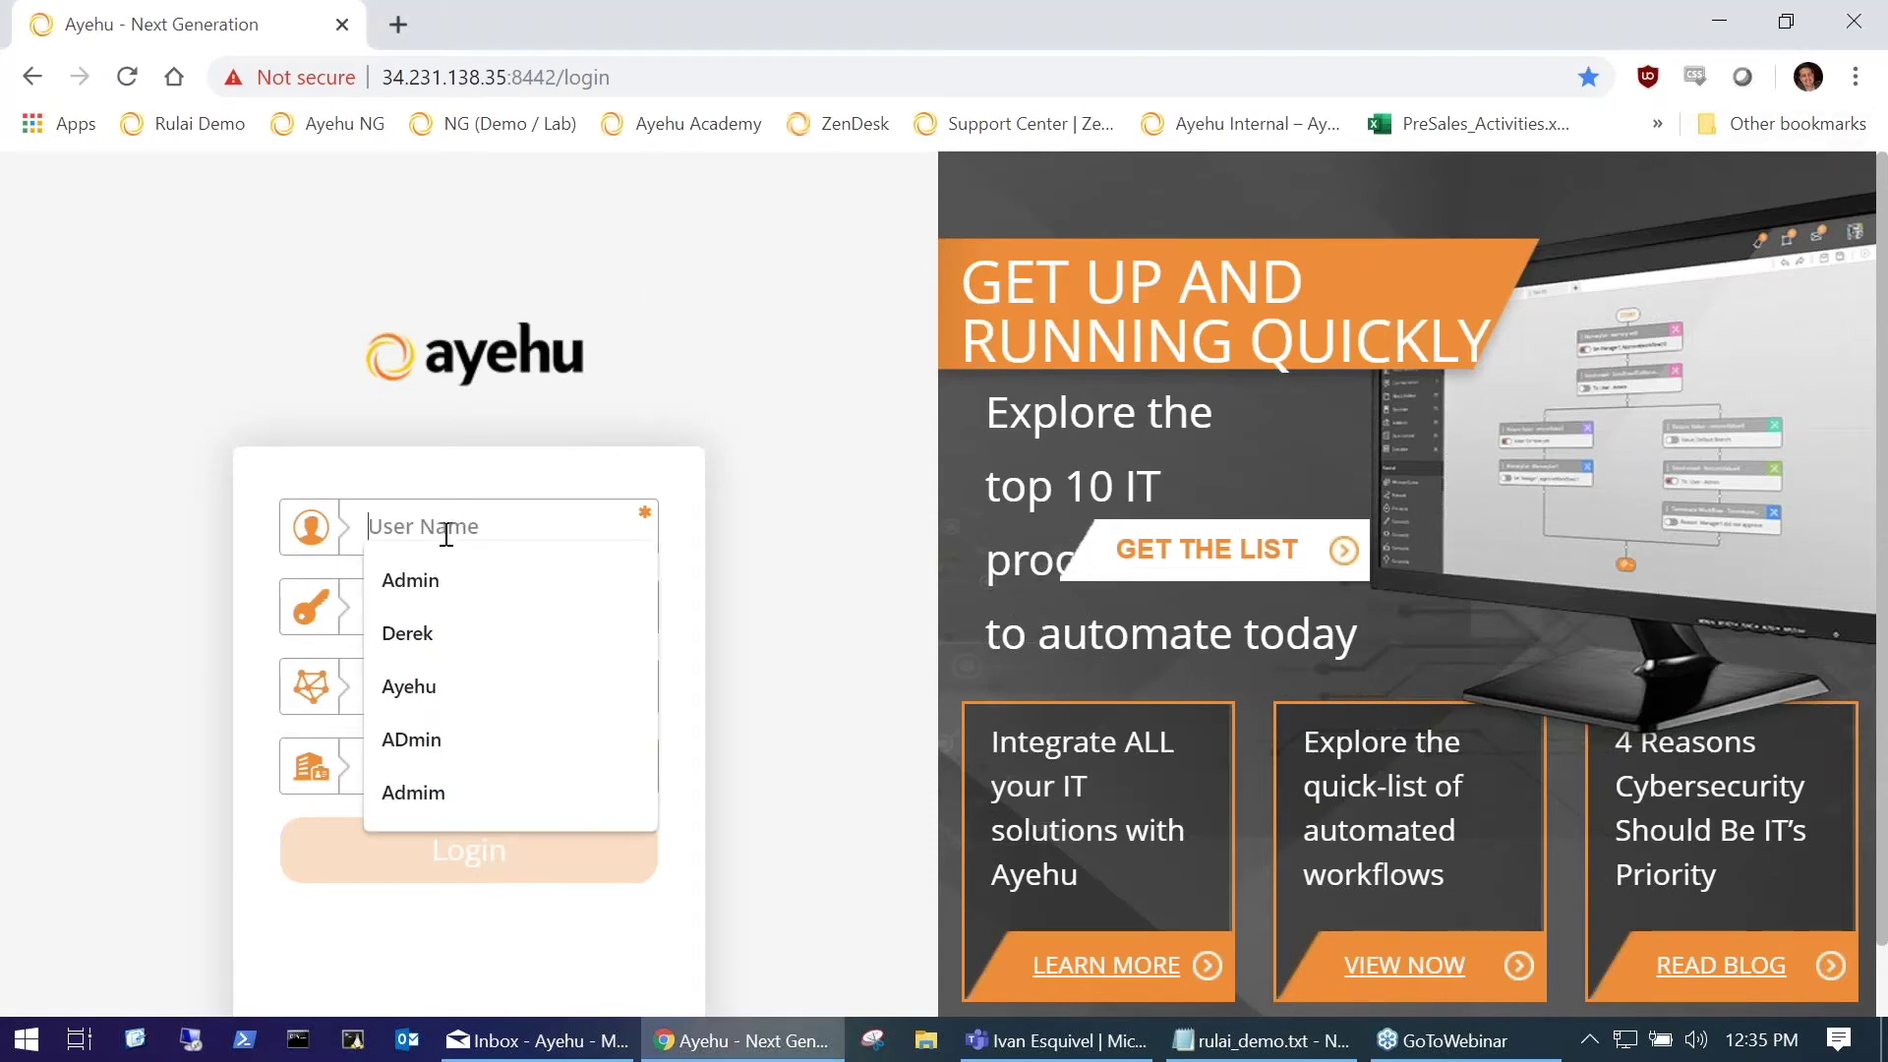
{"action": "type", "text": "Admin"}
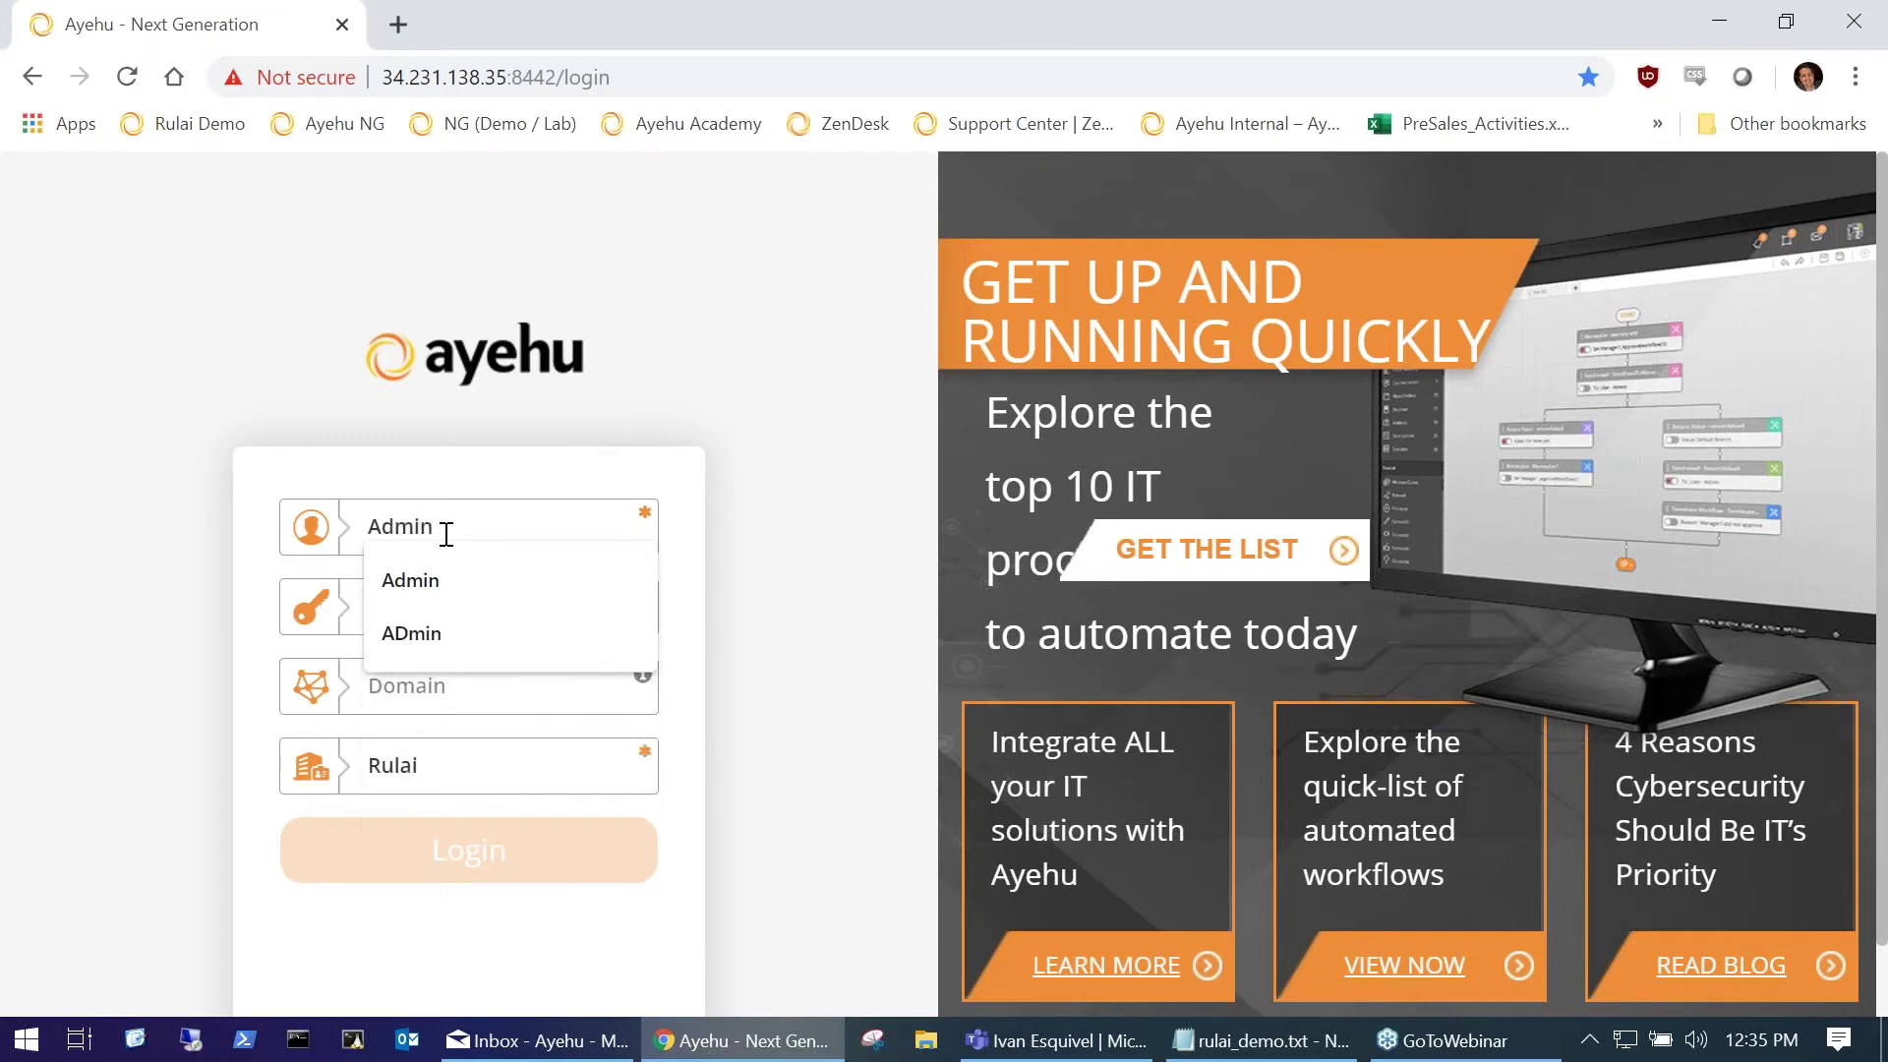
{"action": "key", "text": "Tab"}
{"action": "type", "text": "•••••••"}
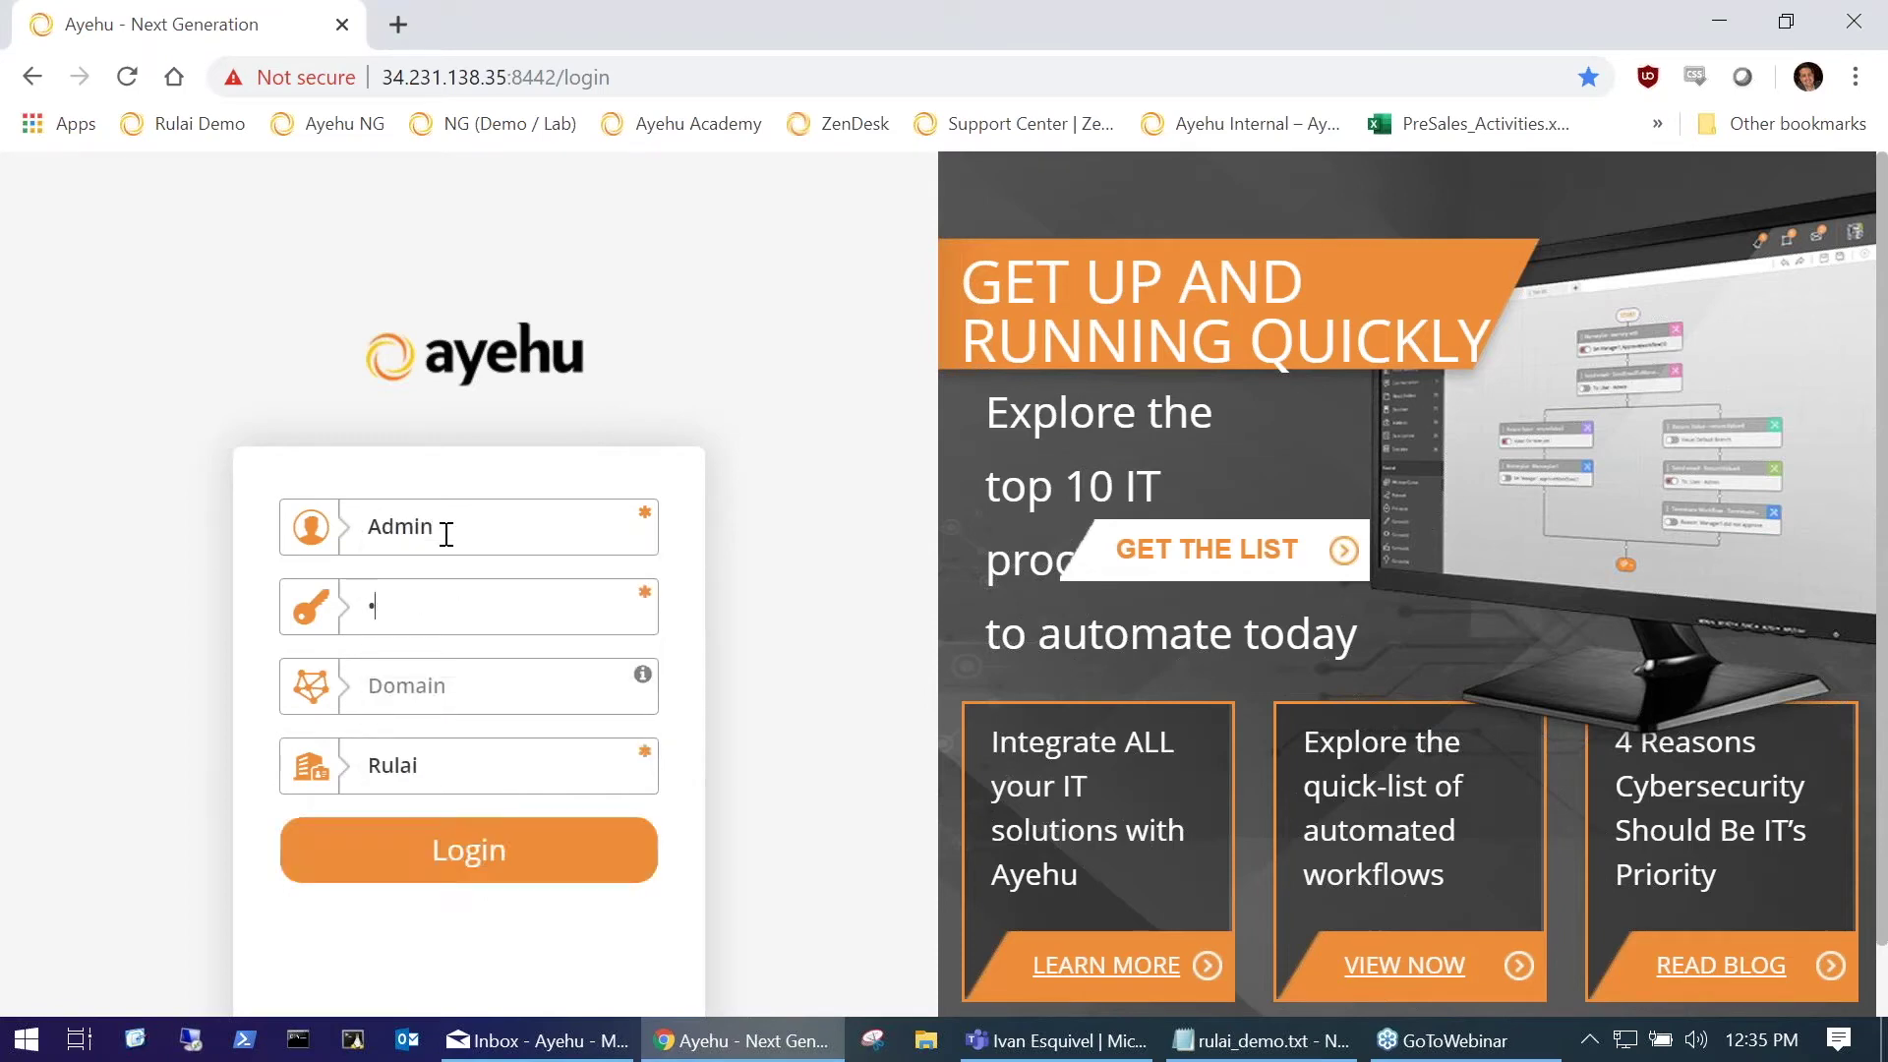
{"action": "type", "text": "•"}
{"action": "key", "text": "Return"}
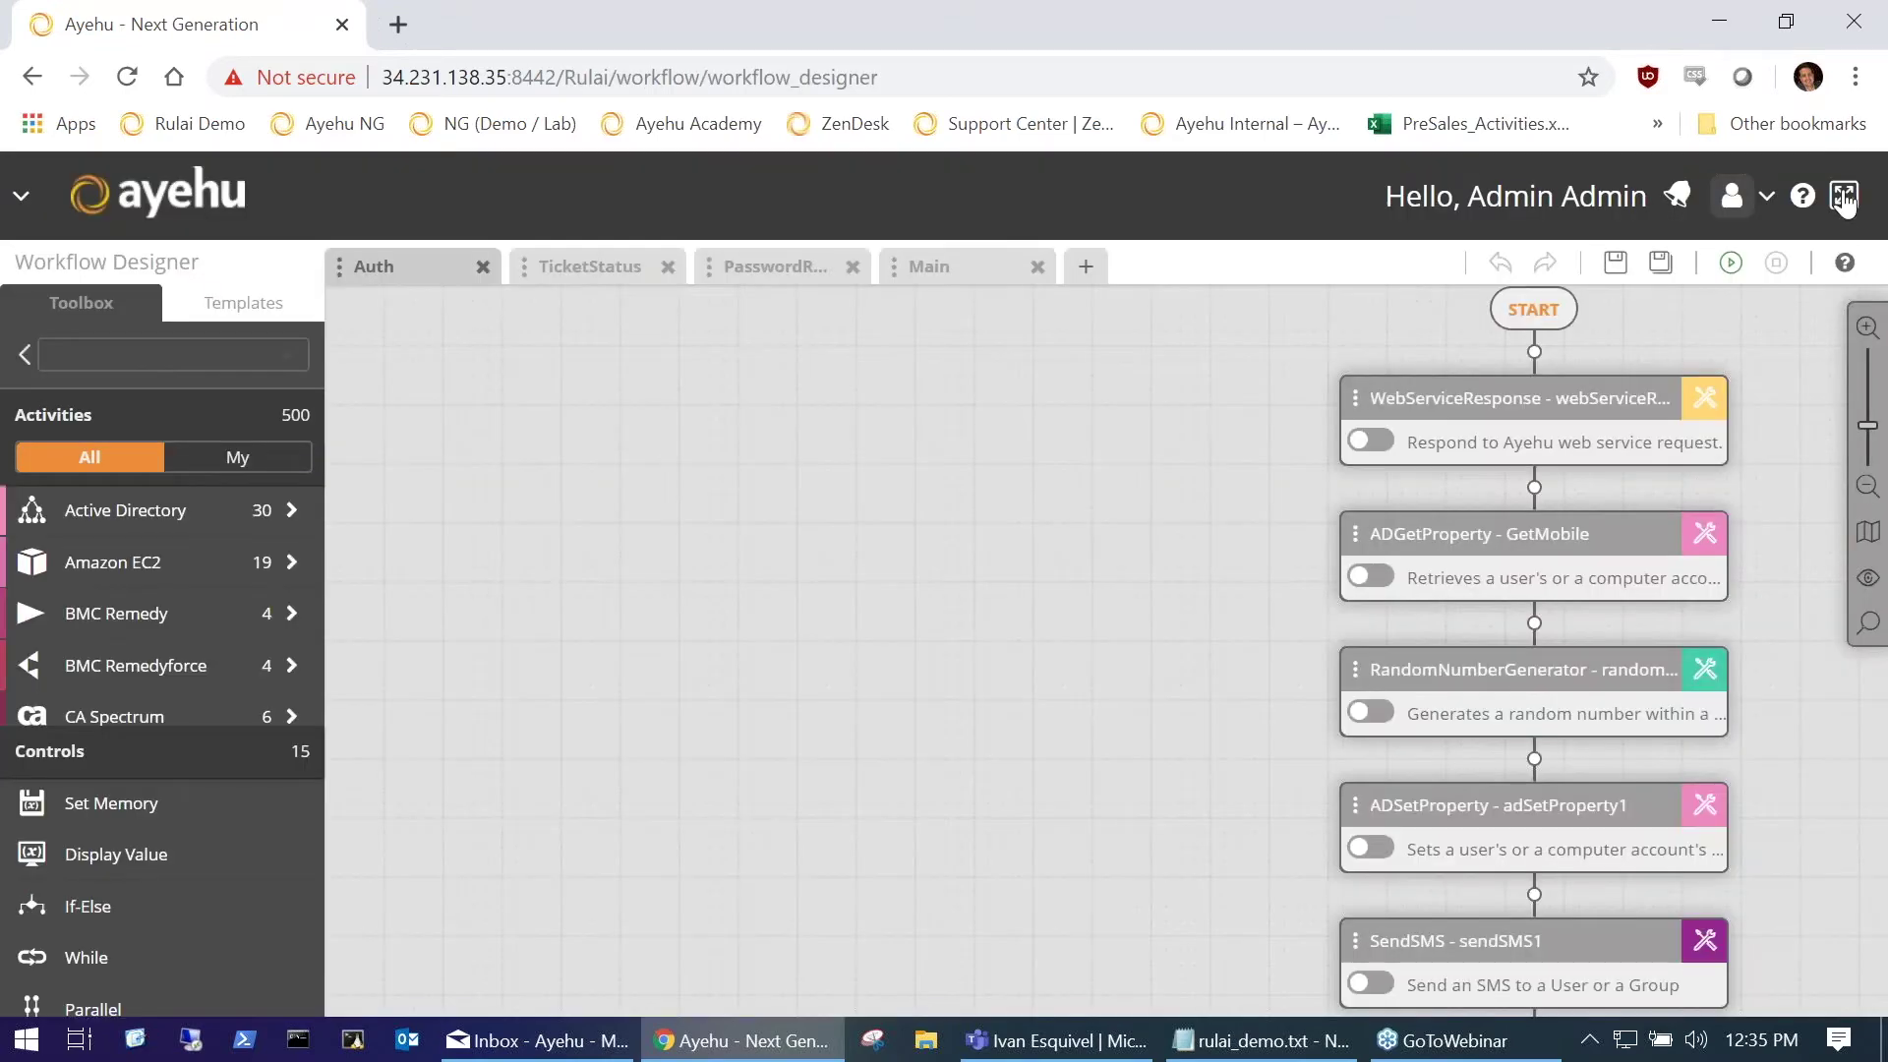
Step: Go to the Audit Trail page from the main navigation menu
{"action": "left_click", "coordinate": [1844, 194]}
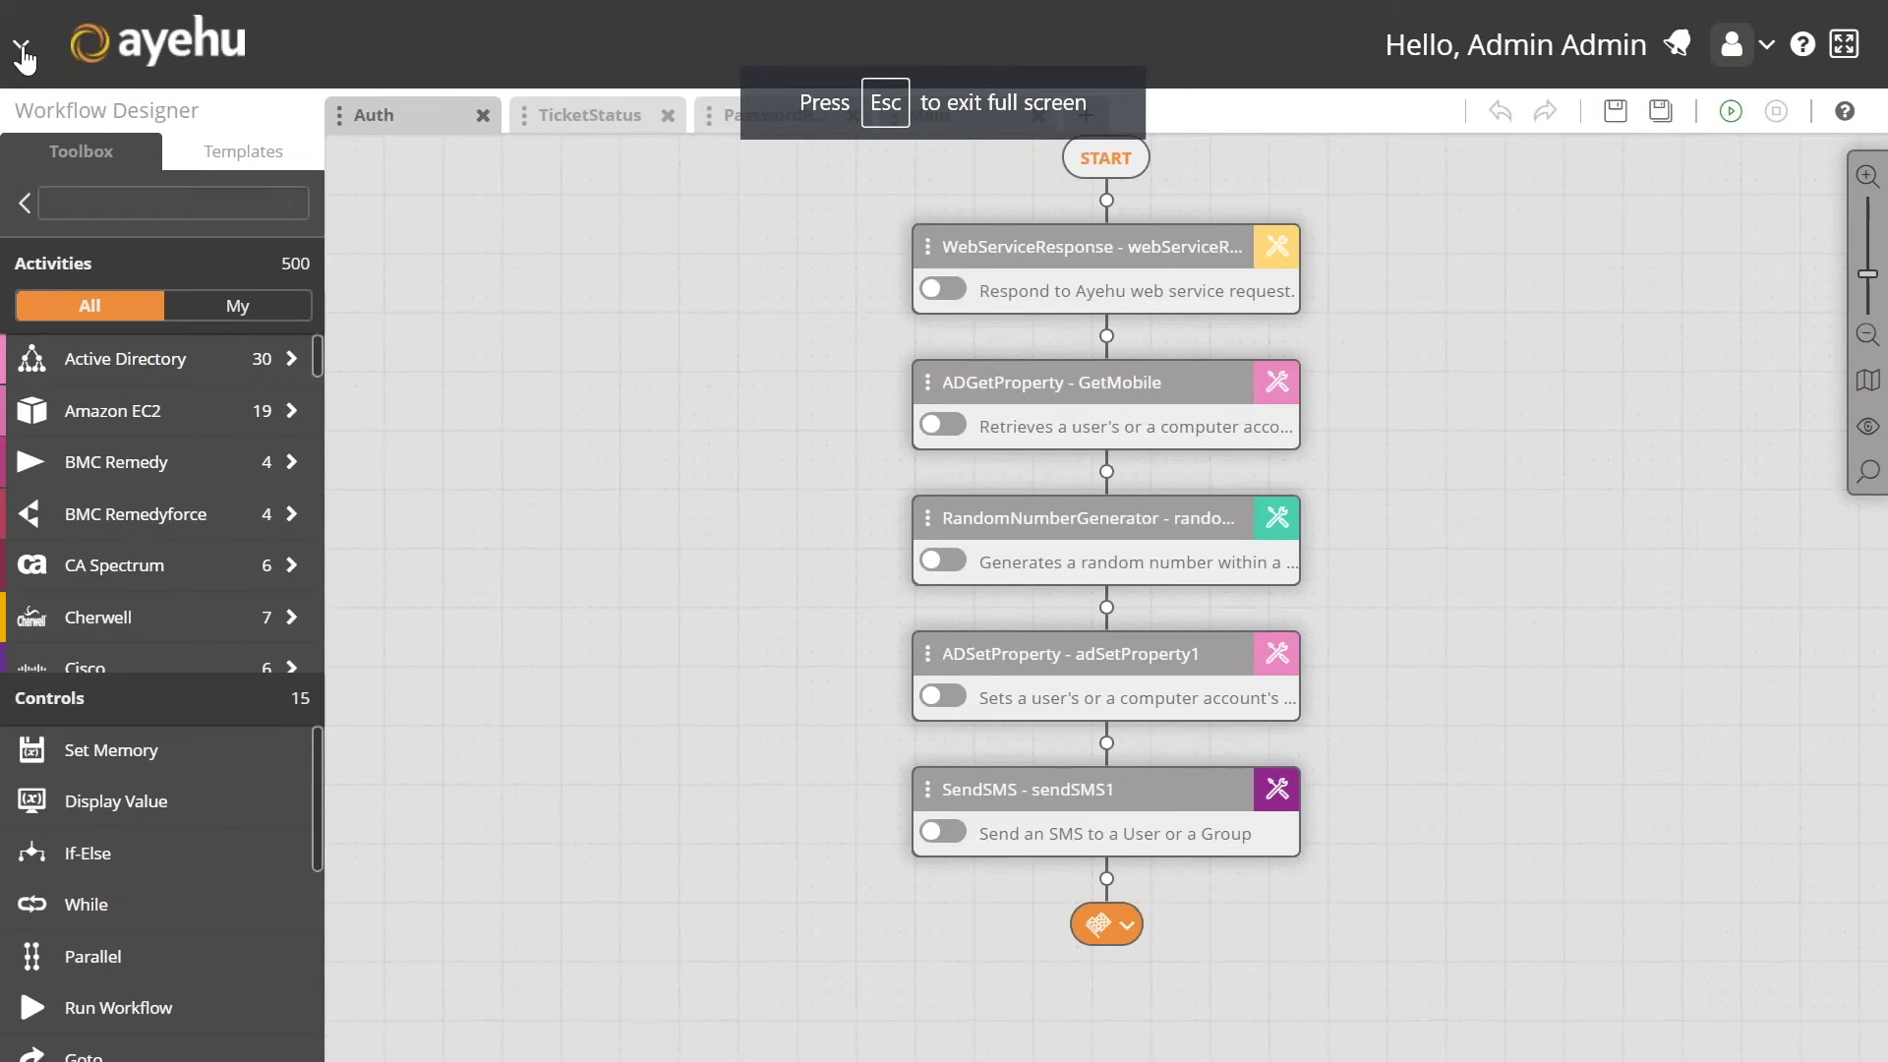
{"action": "left_click", "coordinate": [22, 49]}
{"action": "left_click", "coordinate": [383, 226]}
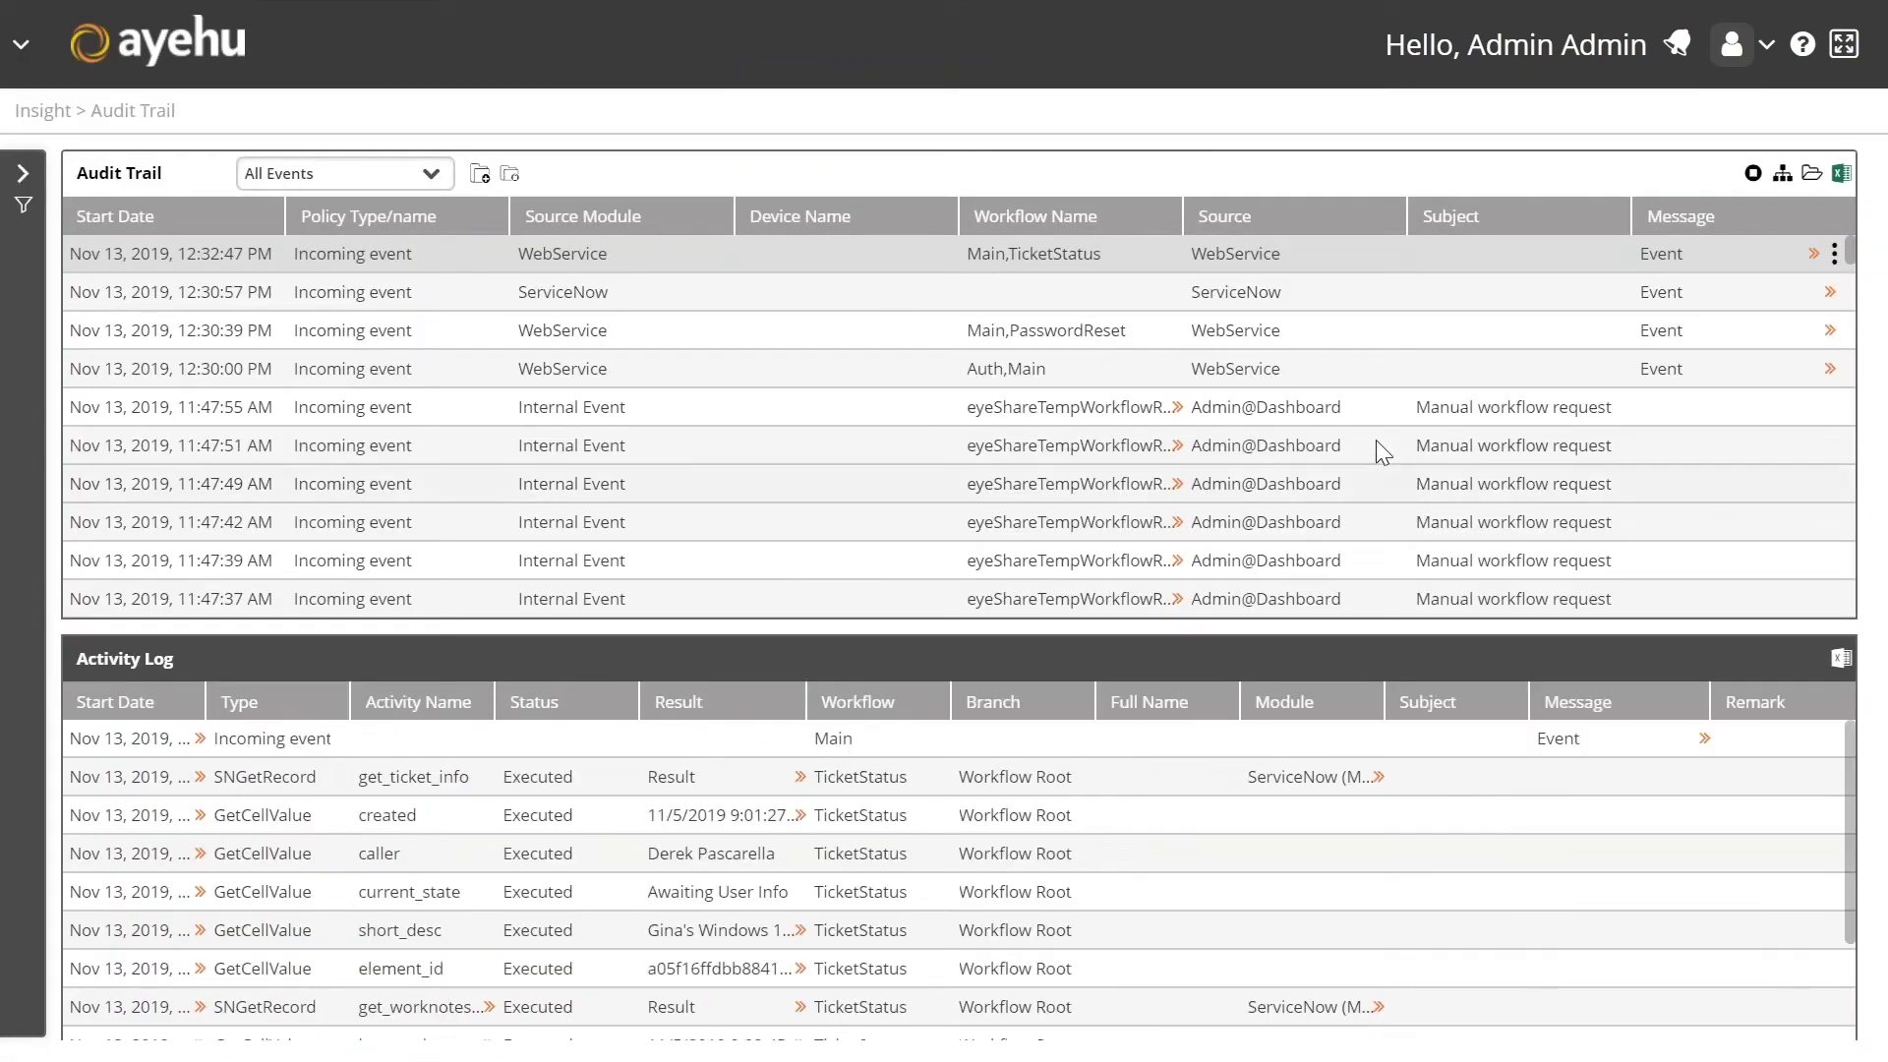
Step: Select the 12:30:00 PM Auth,Main event and check its message details
{"action": "left_click", "coordinate": [1263, 372]}
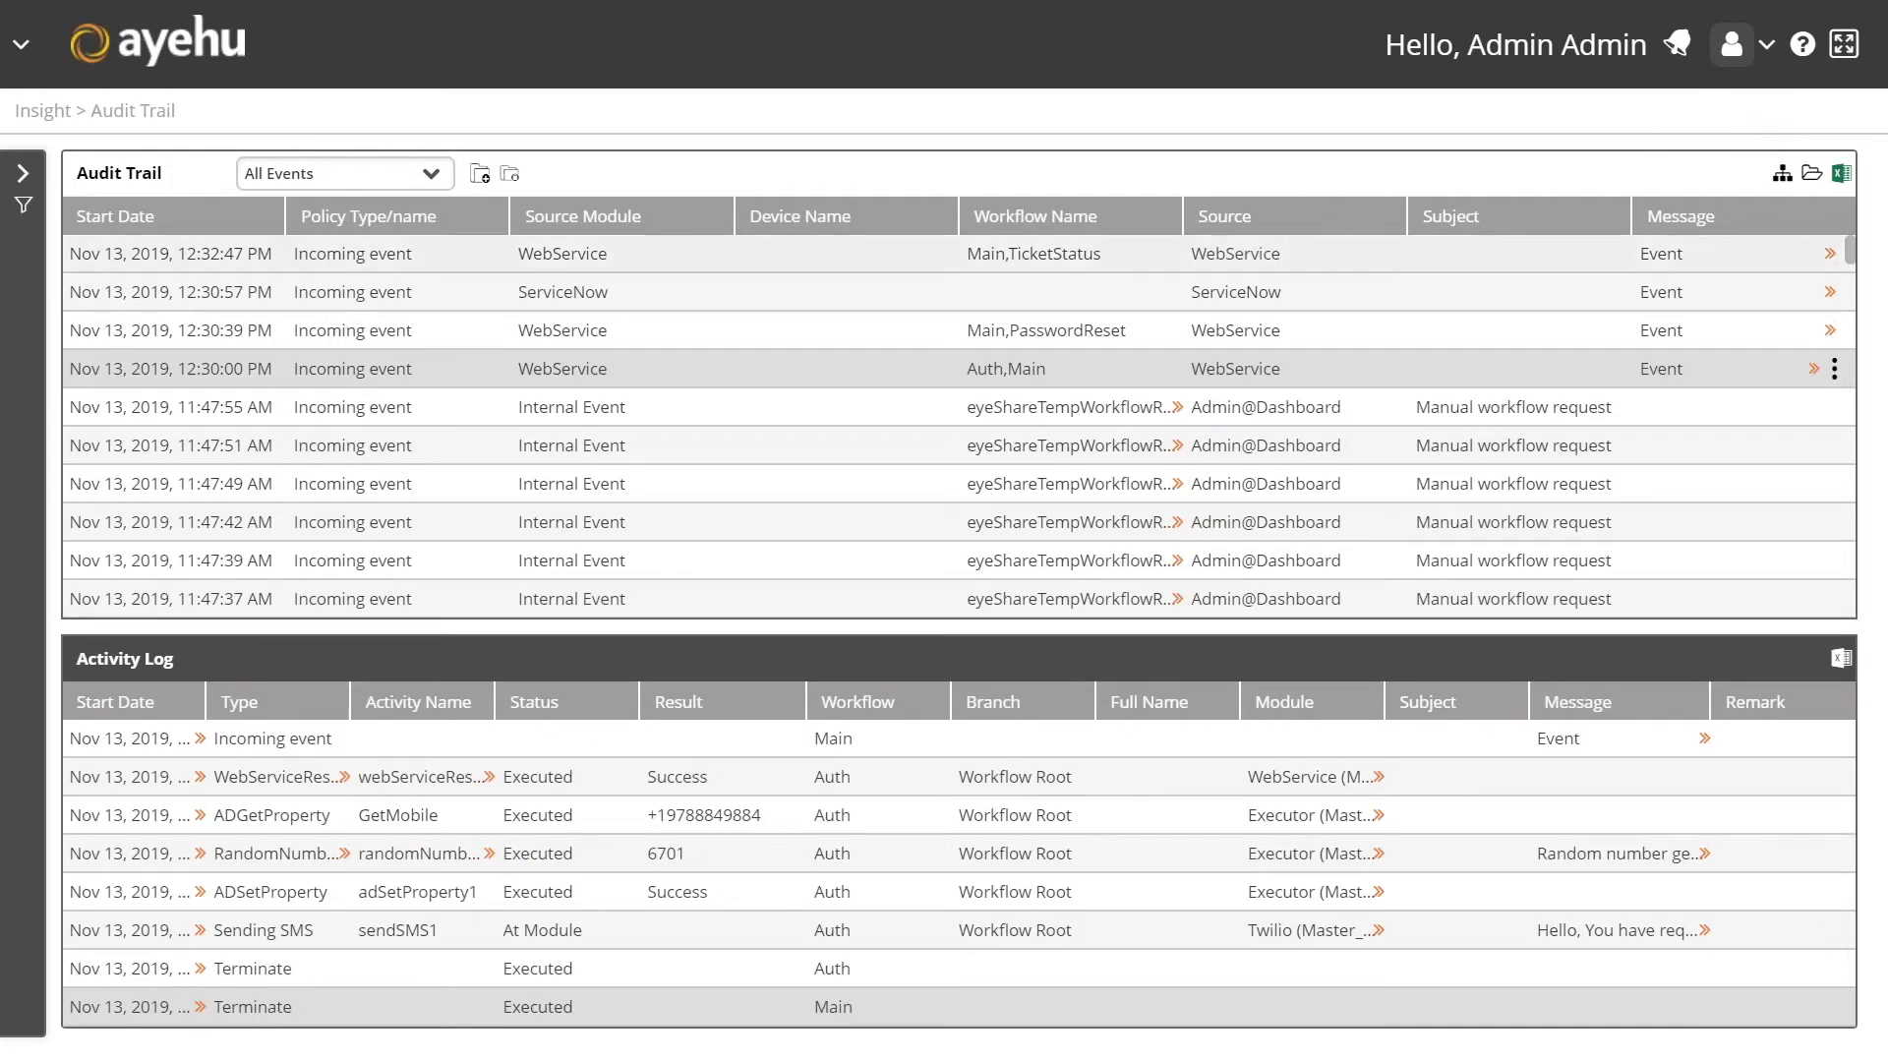
{"action": "left_click", "coordinate": [1813, 370]}
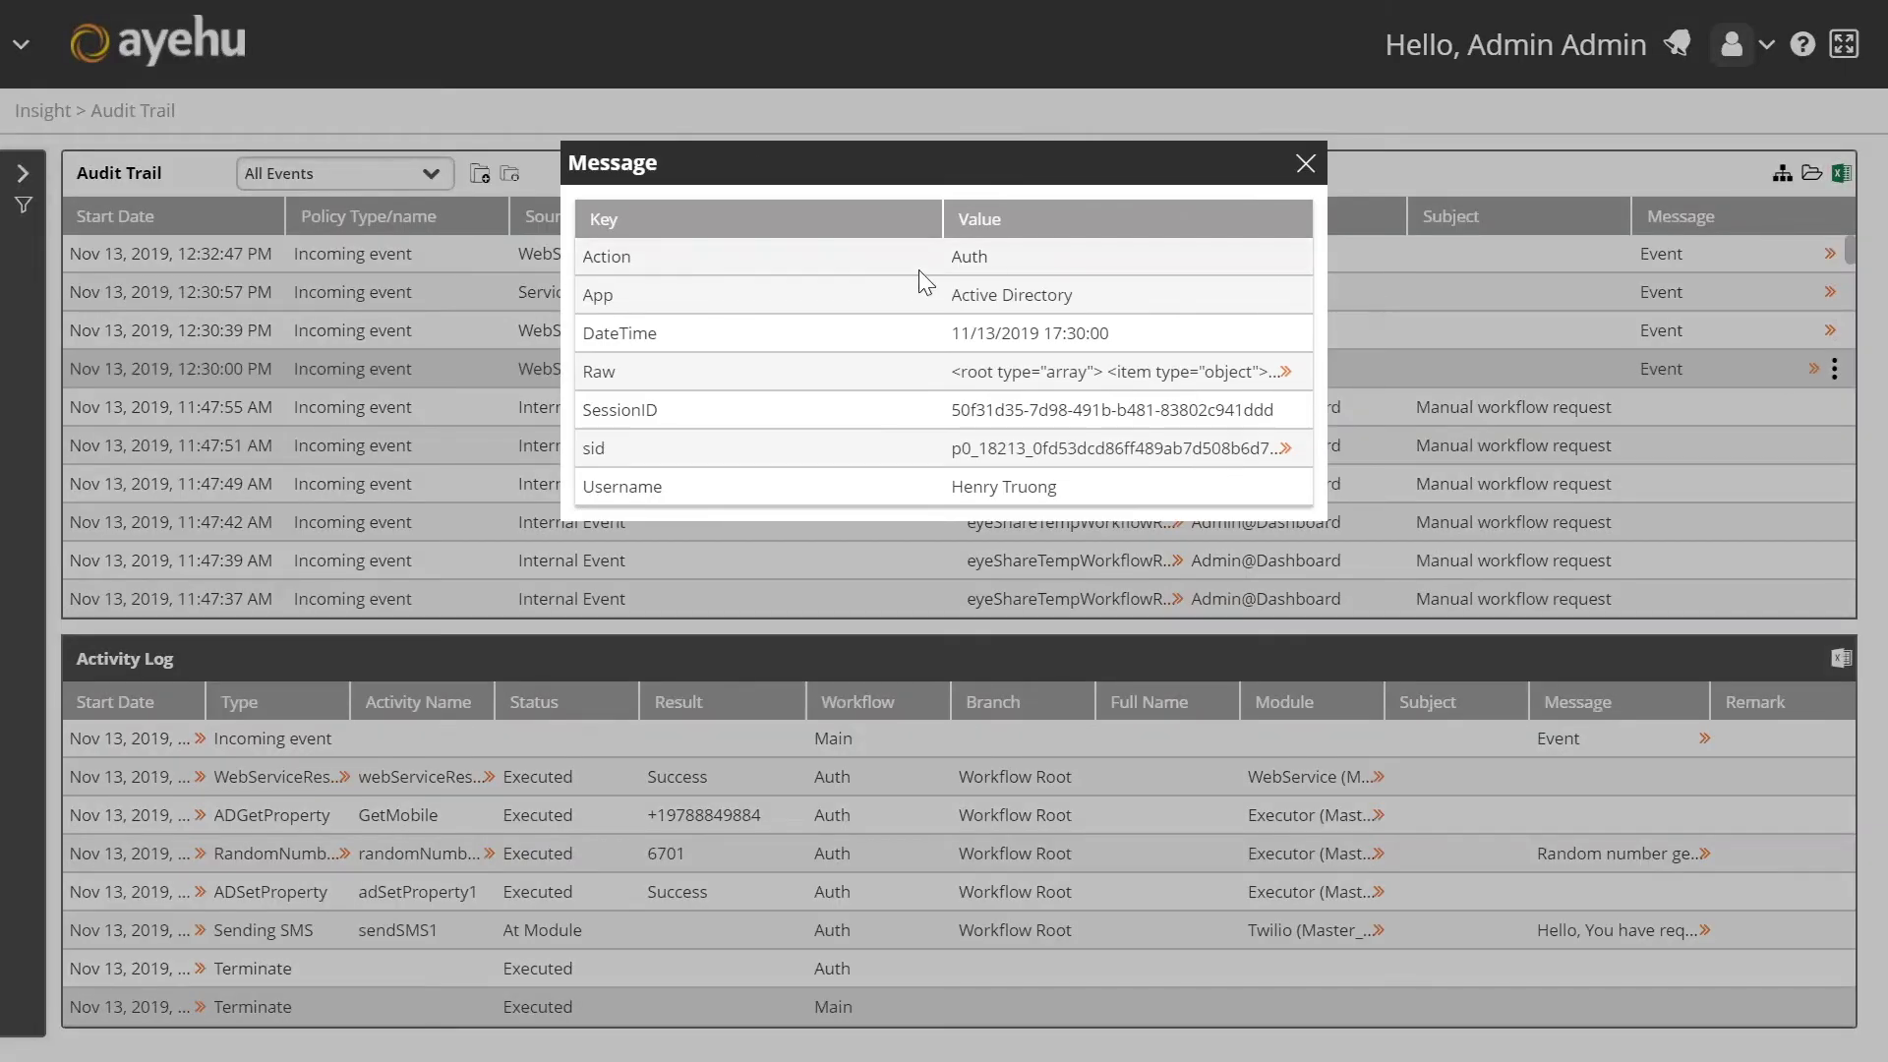
{"action": "left_click", "coordinate": [1306, 166]}
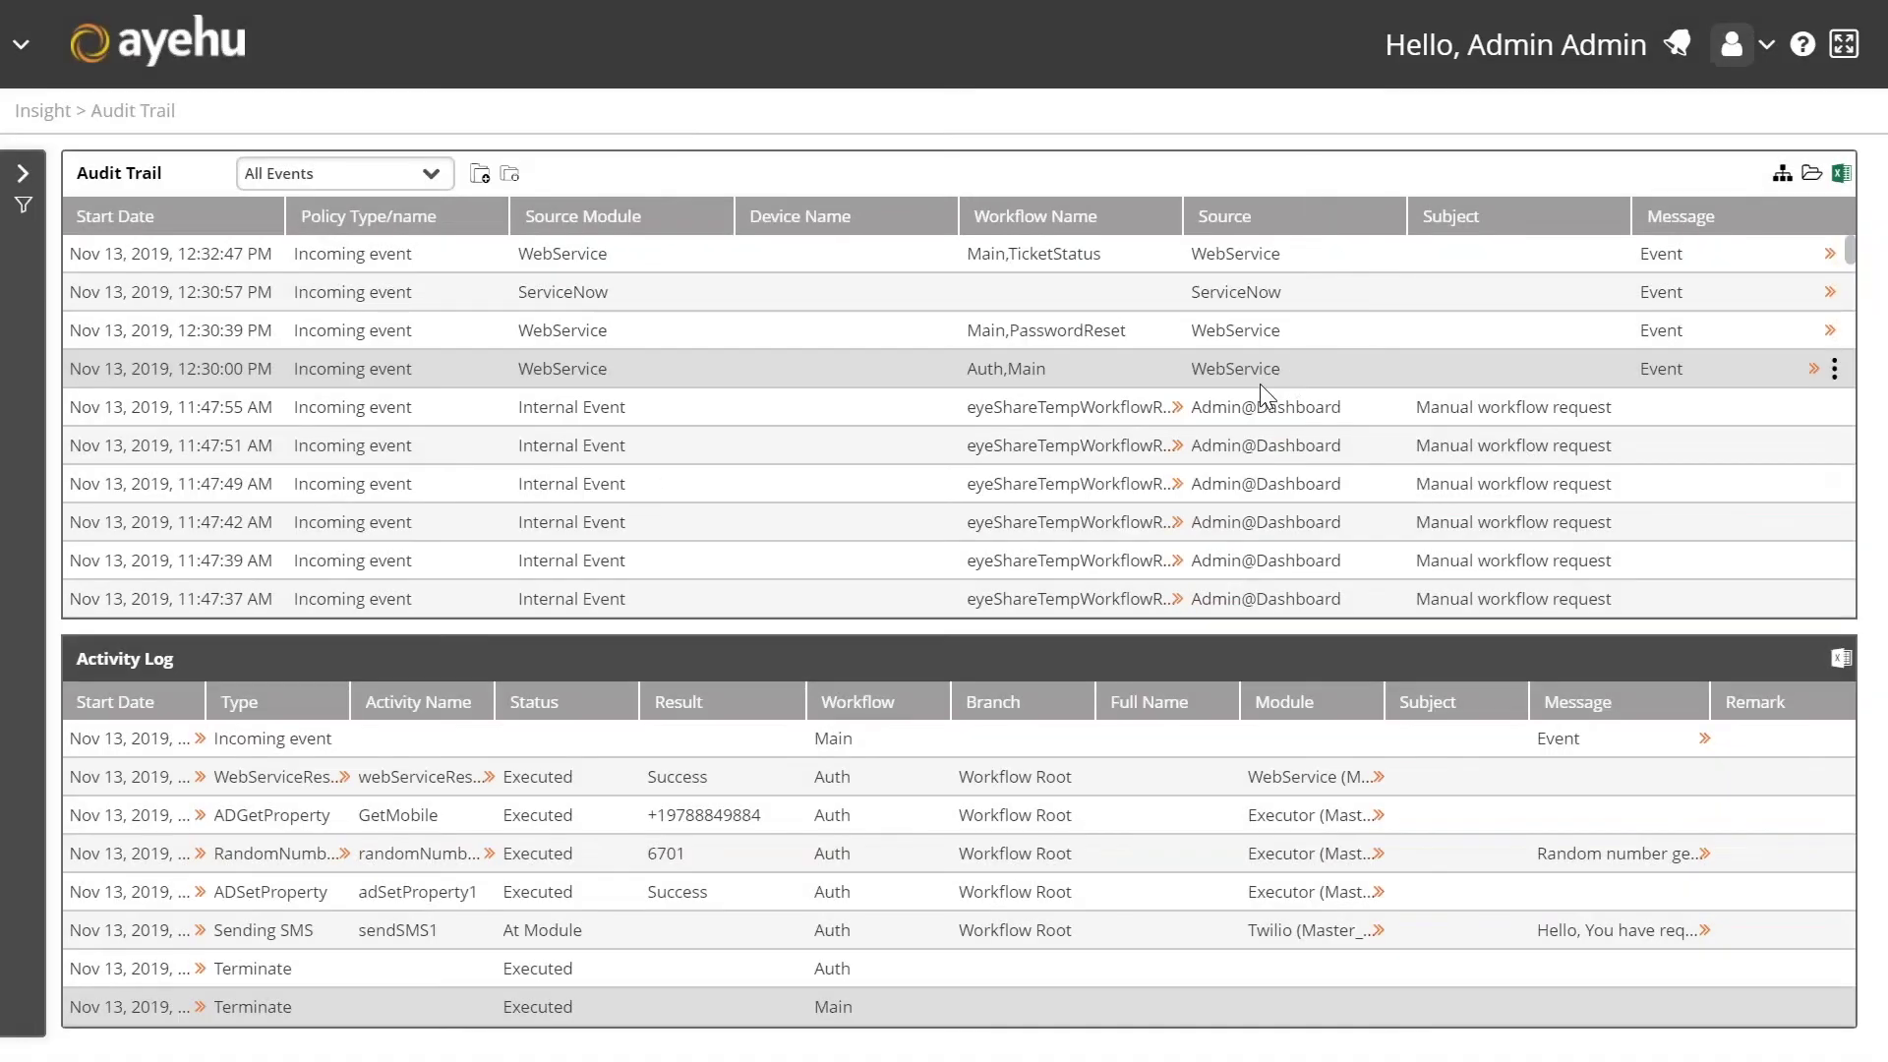
{"action": "left_click", "coordinate": [986, 371]}
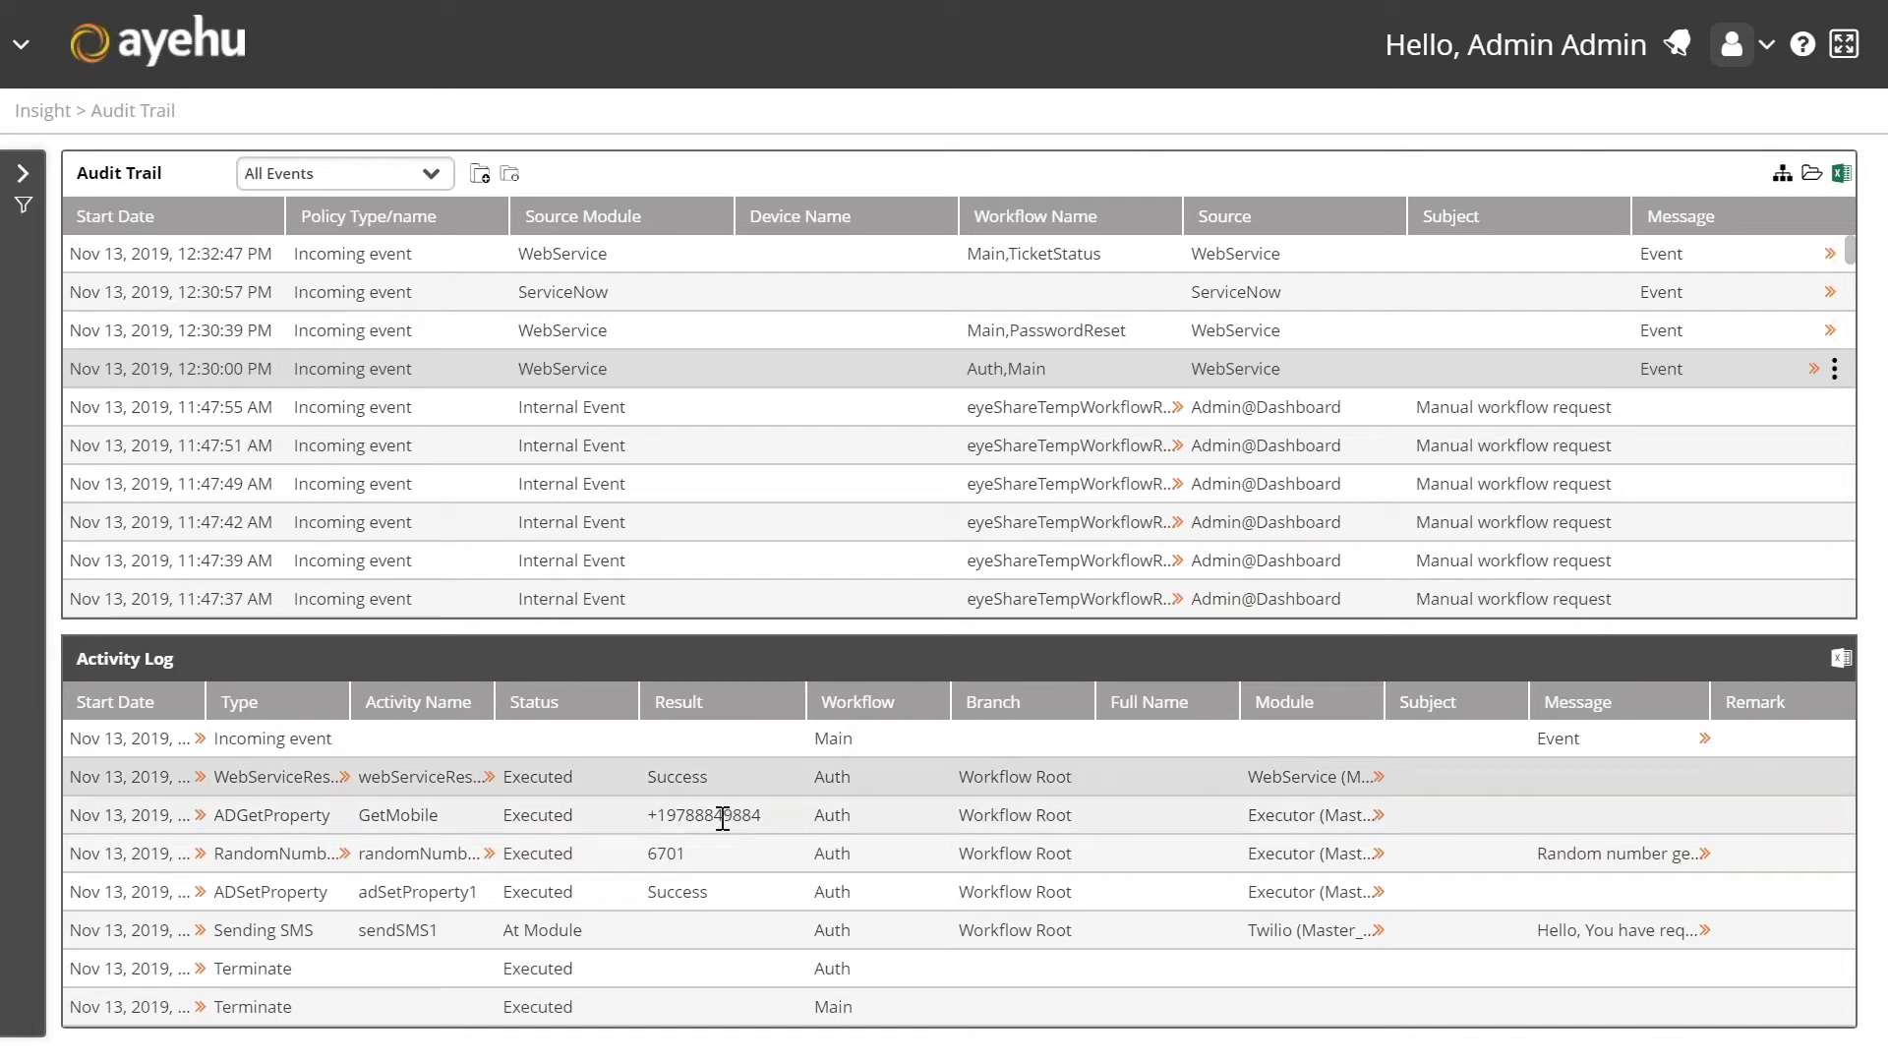
Step: Inspect Activity Log results: retrieved mobile number, generated code 6701, adSetProperty1 Success
{"action": "triple_click", "coordinate": [723, 816]}
{"action": "left_click", "coordinate": [723, 816]}
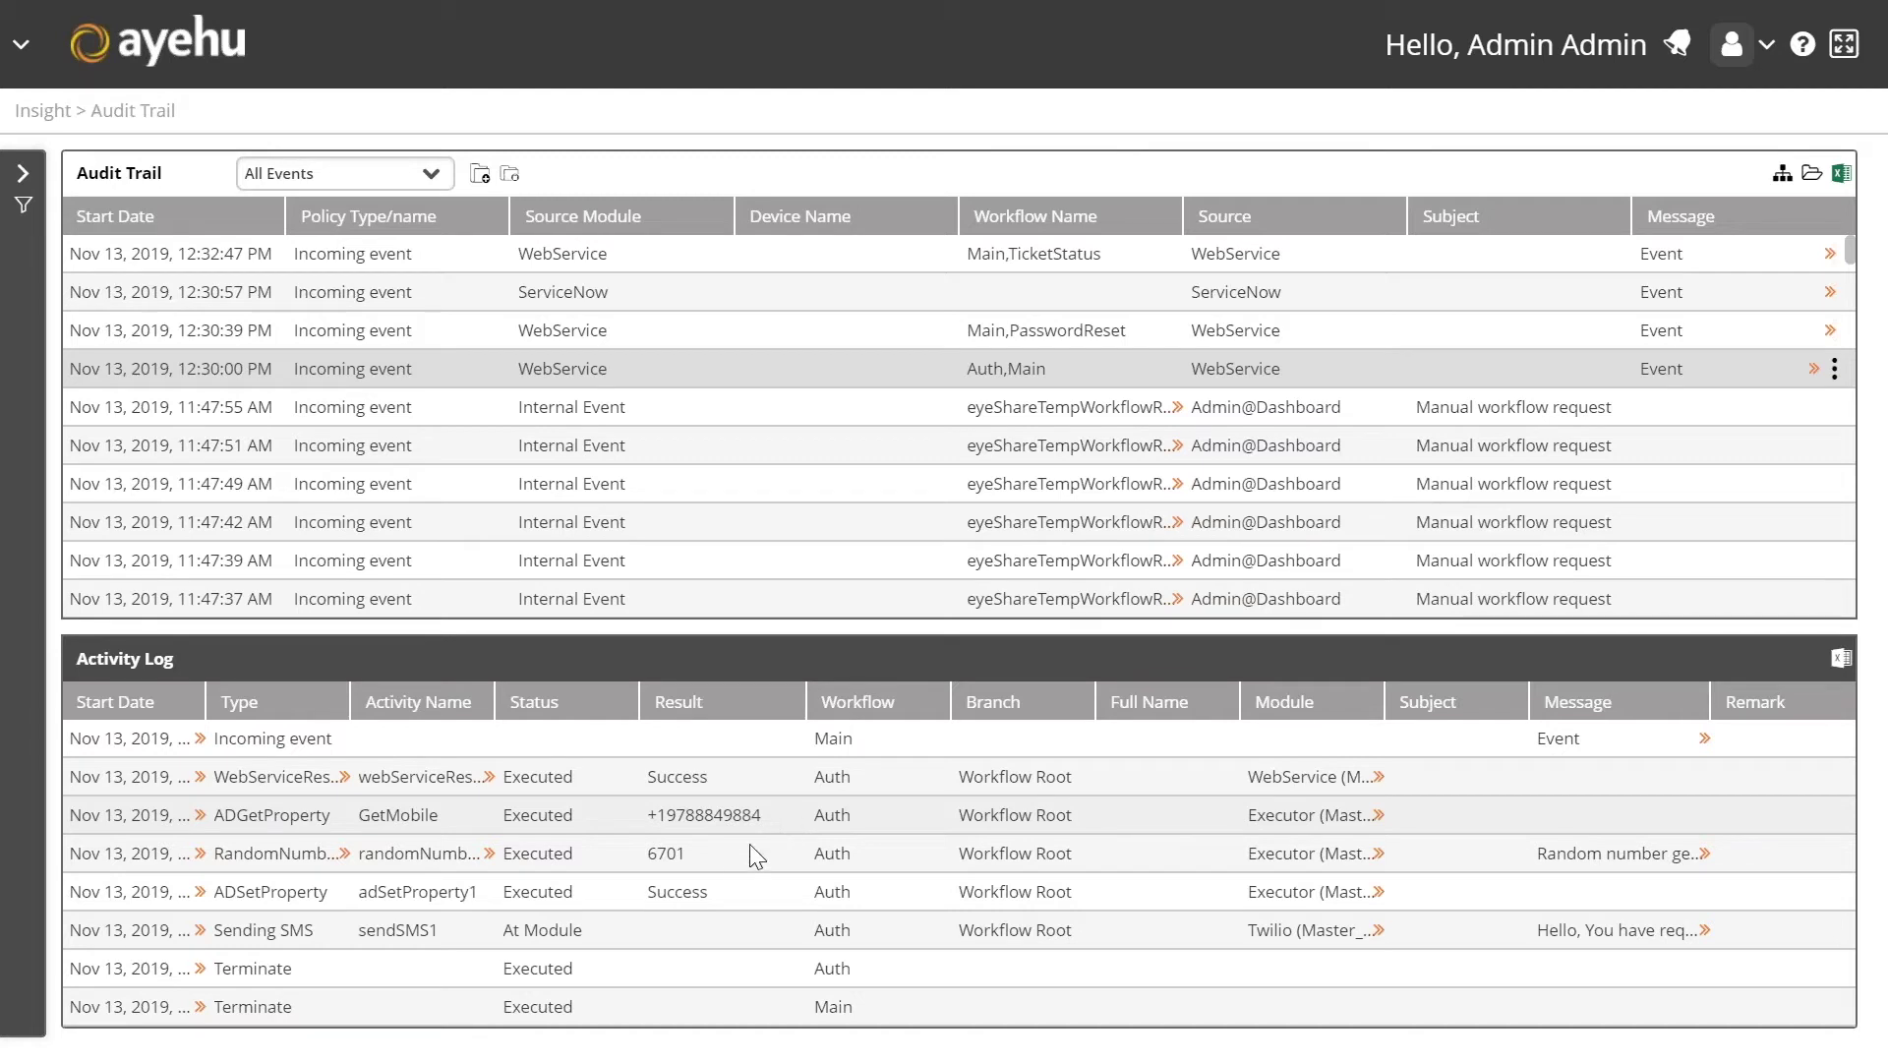
{"action": "double_click", "coordinate": [683, 854]}
{"action": "left_click", "coordinate": [699, 863]}
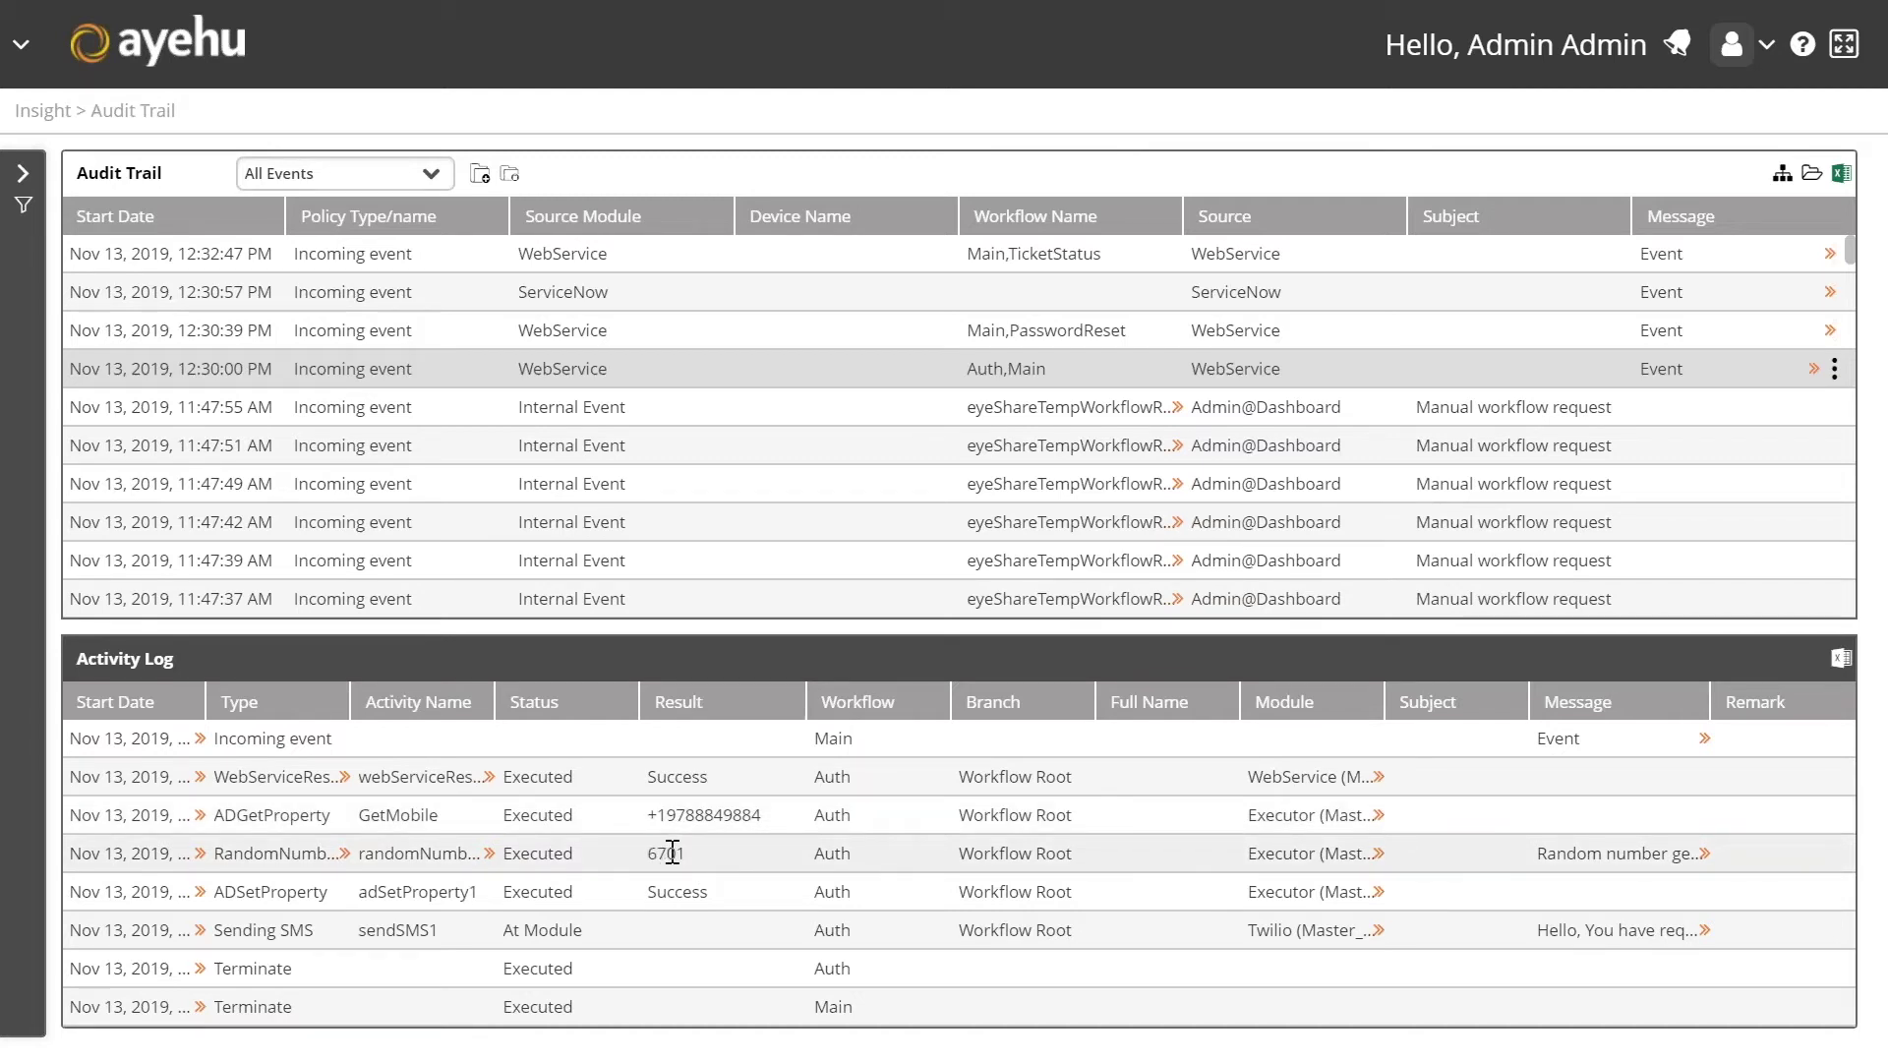
{"action": "double_click", "coordinate": [665, 852]}
{"action": "left_click", "coordinate": [699, 863]}
{"action": "left_click", "coordinate": [673, 853]}
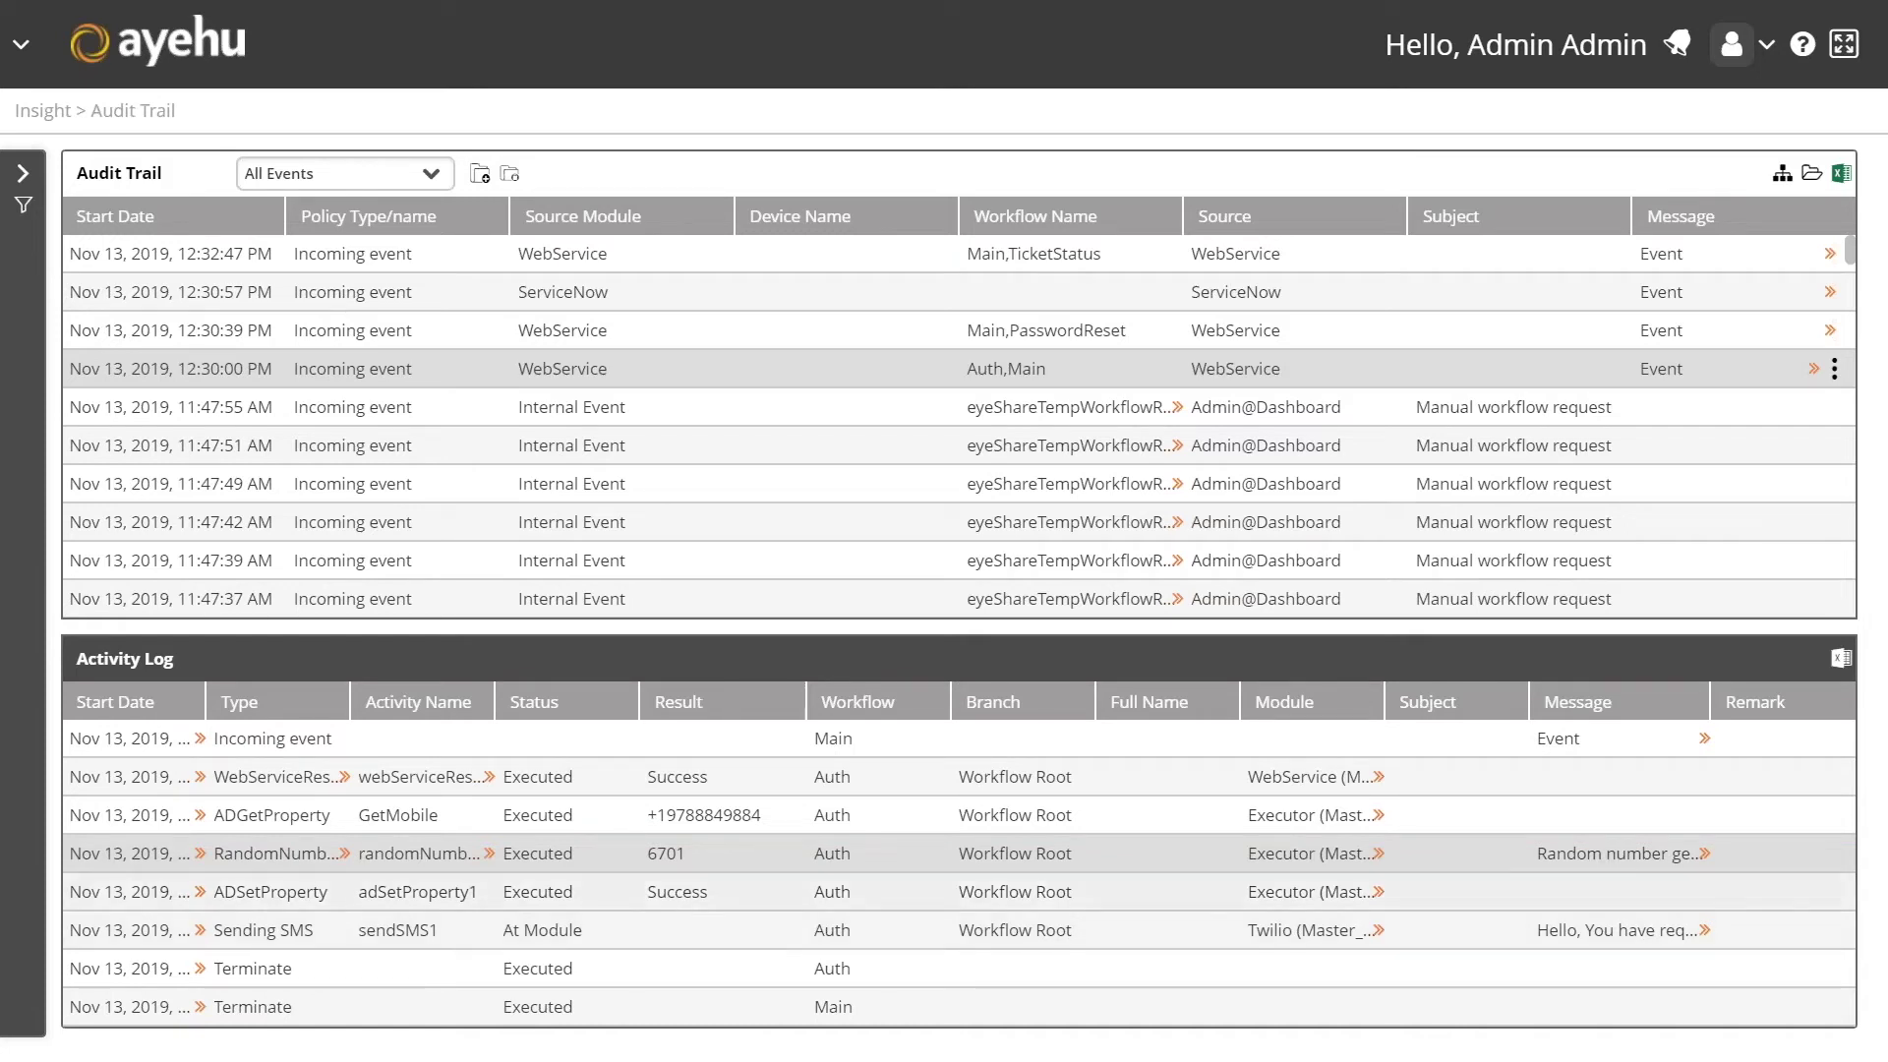
{"action": "double_click", "coordinate": [678, 891]}
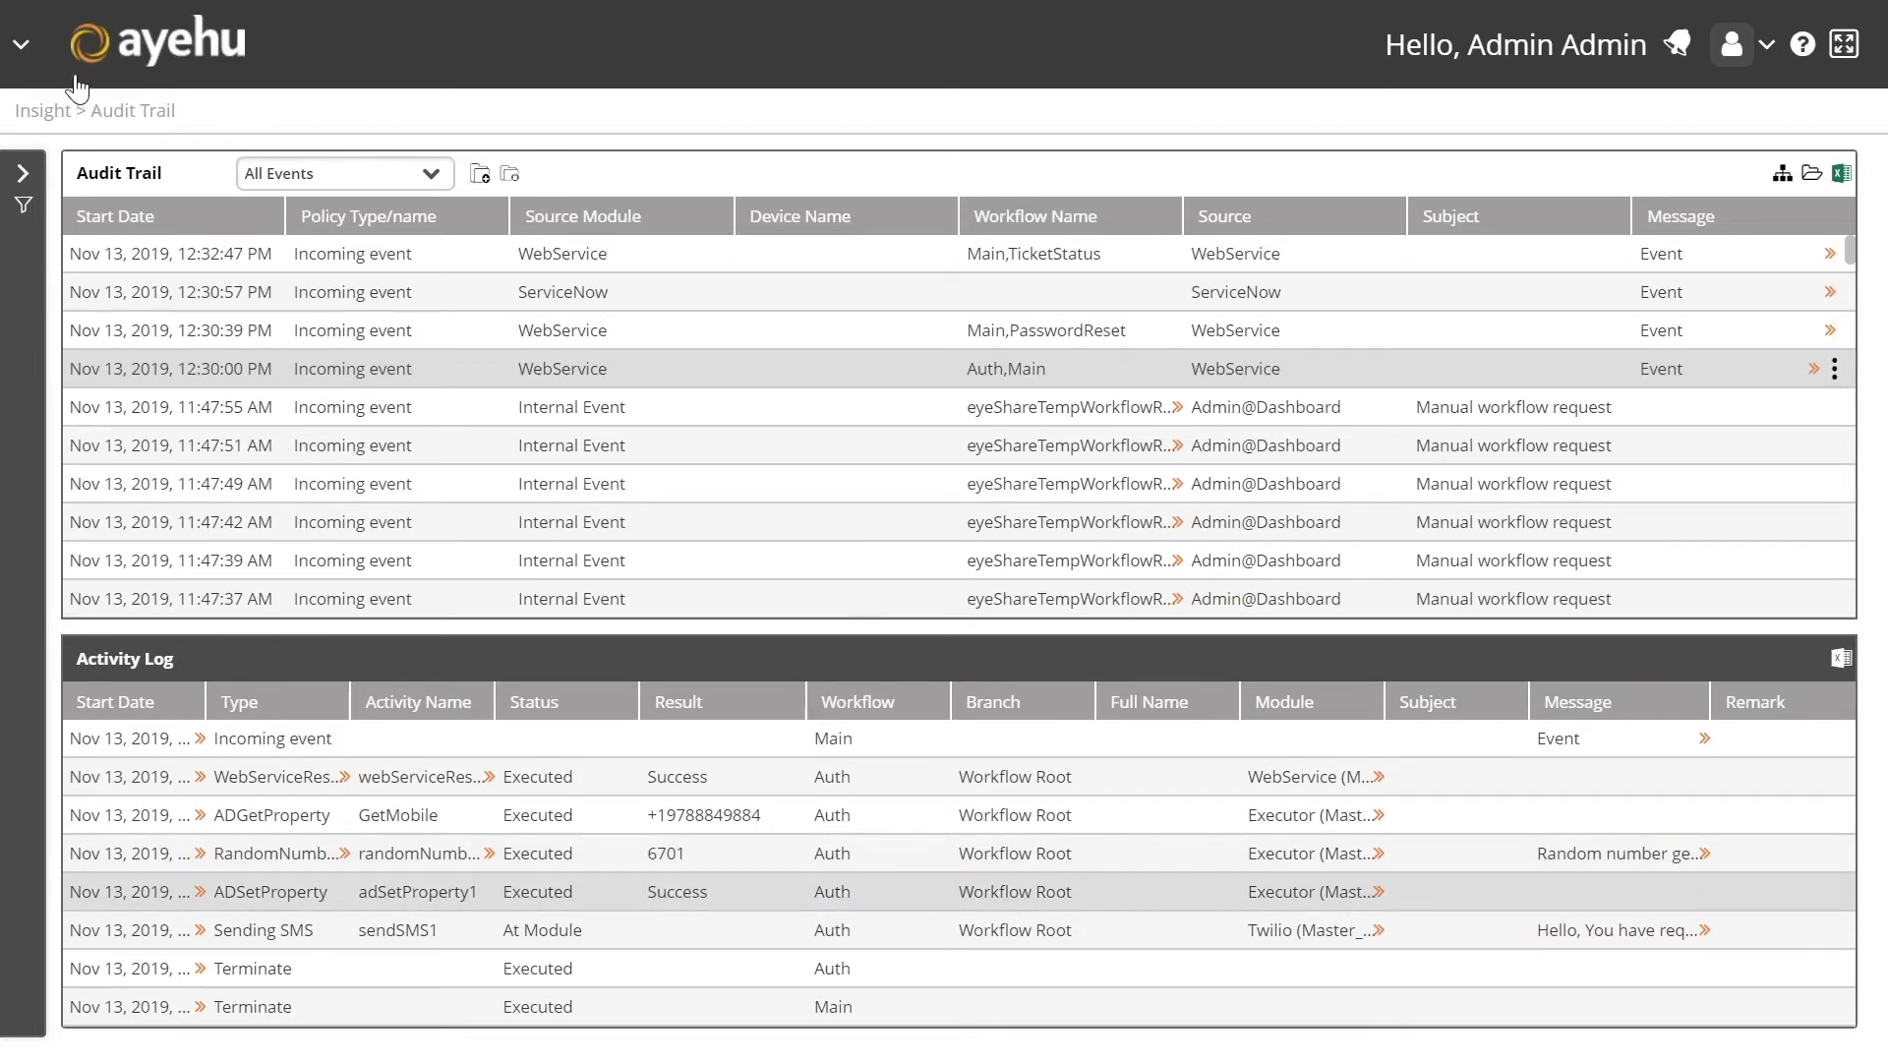
Step: Show the Auth workflow in Workflow Designer, pan it into view, and view WebServiceResponse settings
{"action": "left_click", "coordinate": [23, 49]}
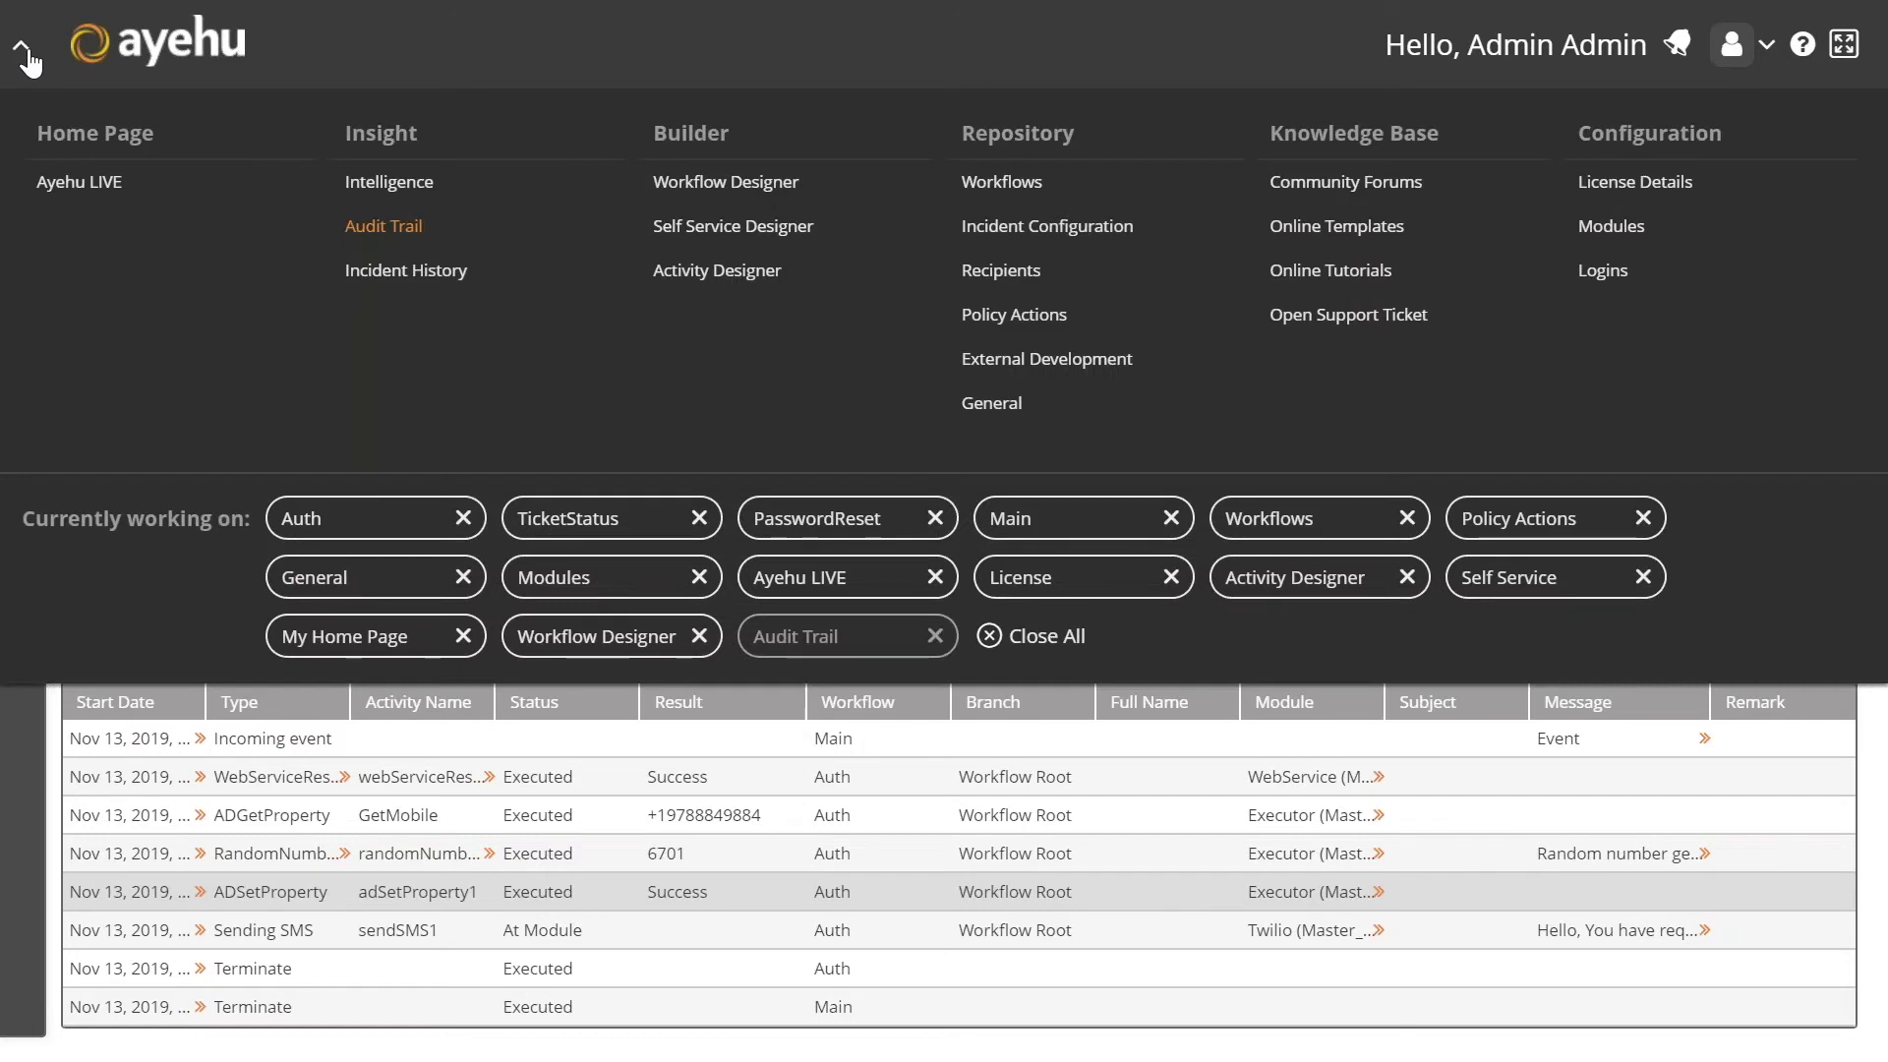
{"action": "left_click", "coordinate": [704, 185]}
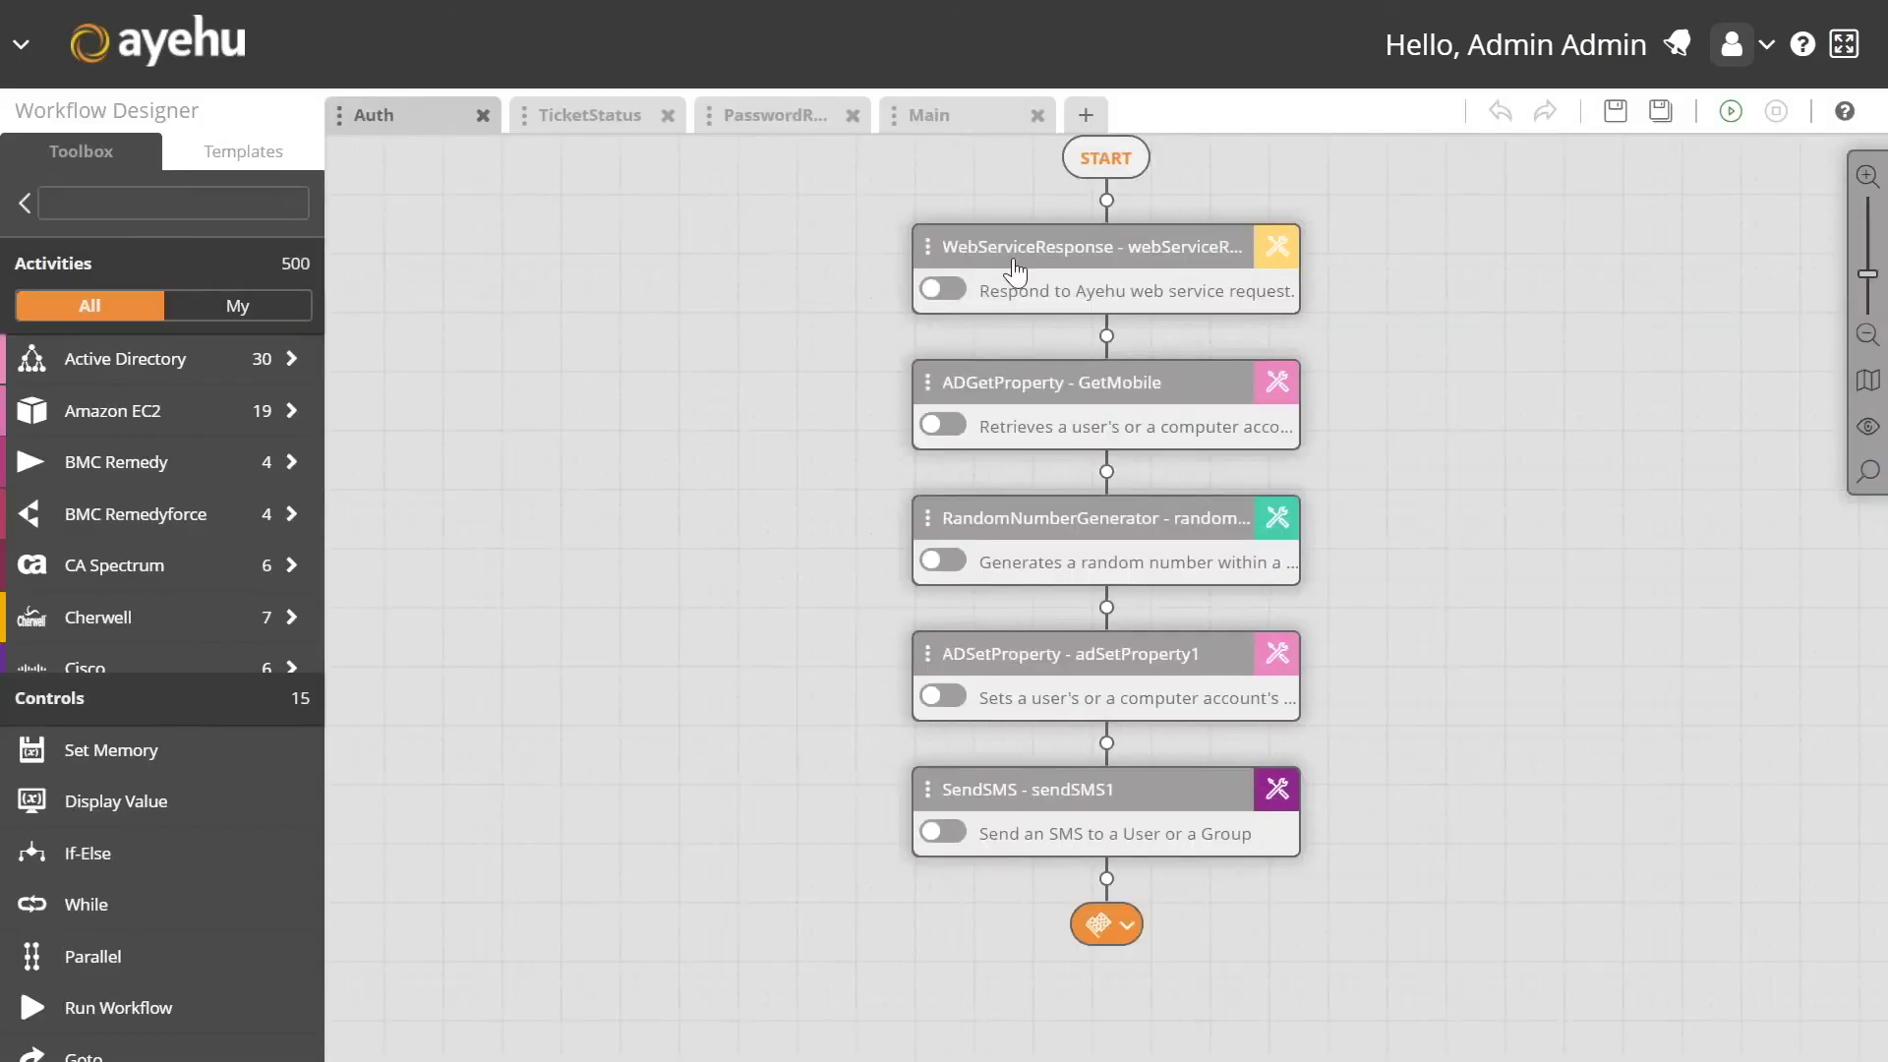
{"action": "left_click_drag", "start_coordinate": [1475, 328], "coordinate": [1368, 349]}
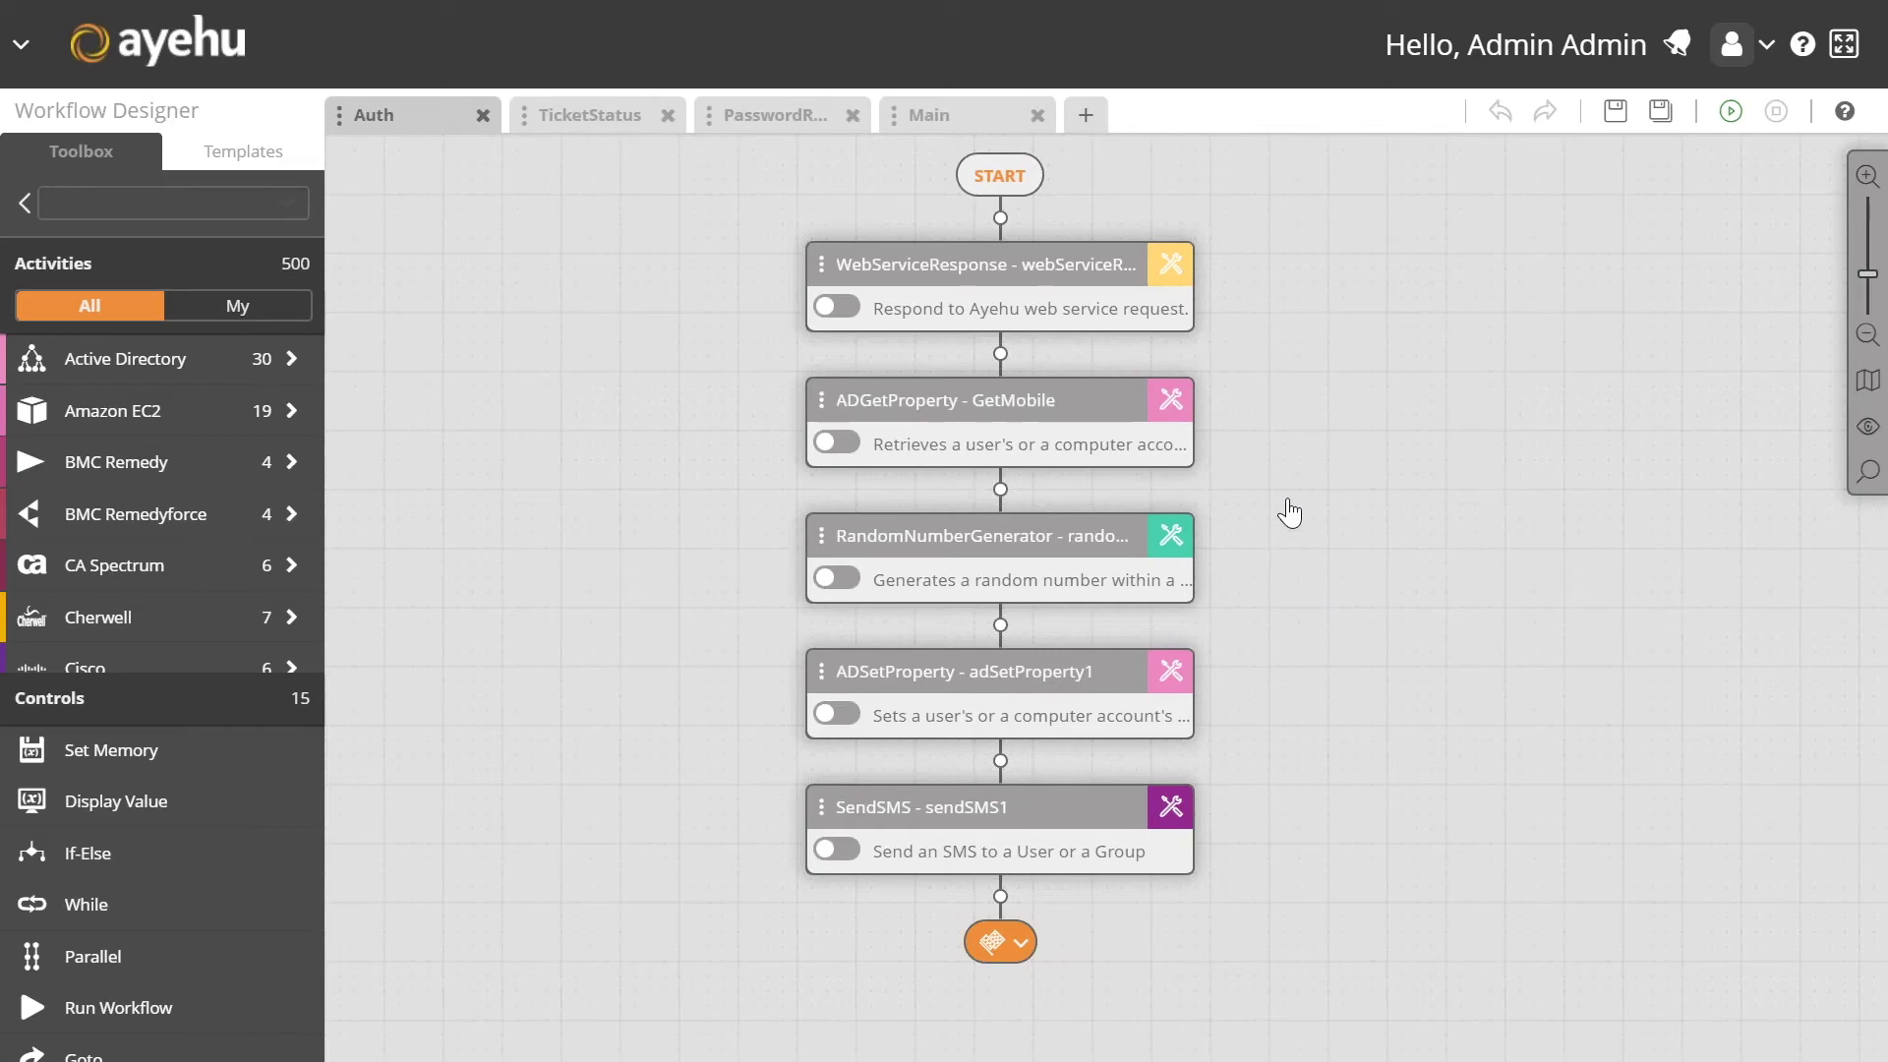
{"action": "left_click", "coordinate": [1176, 266]}
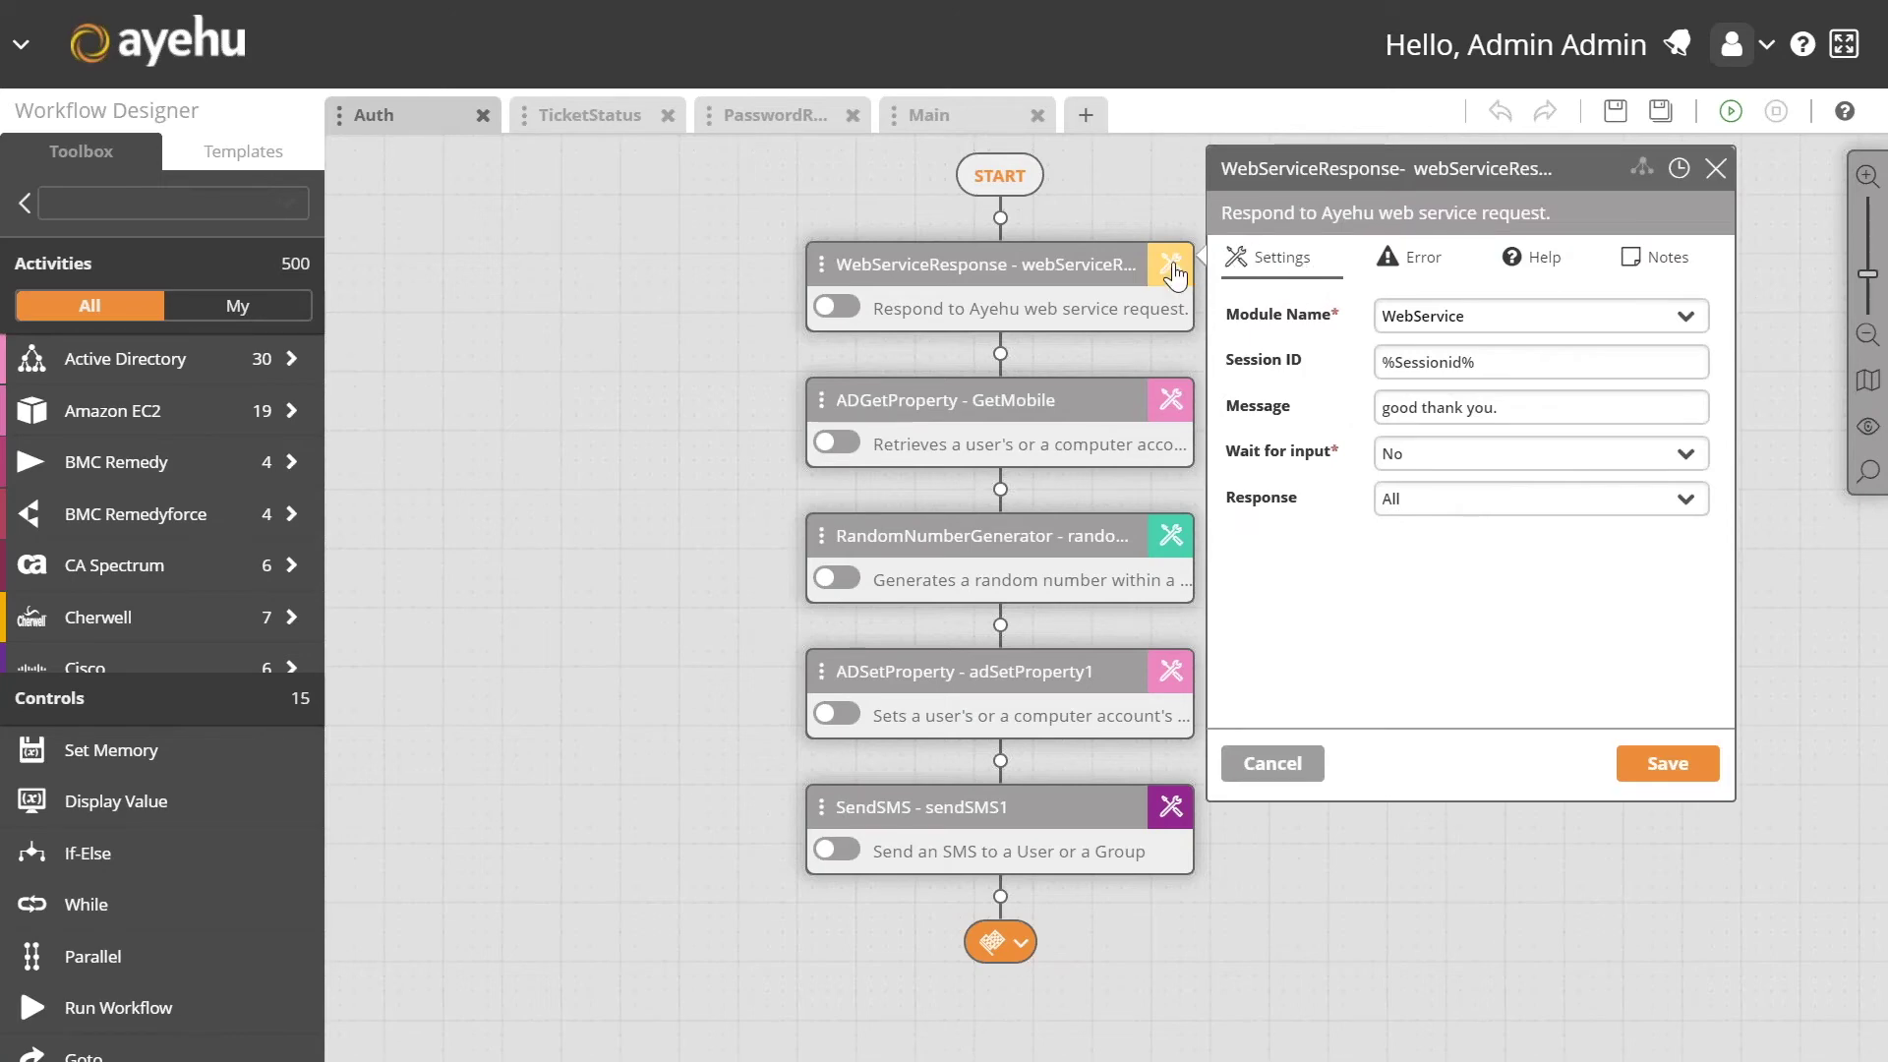
Step: View the GetMobile step's settings and list the Toolbox's Active Directory activities
{"action": "left_click", "coordinate": [1172, 403]}
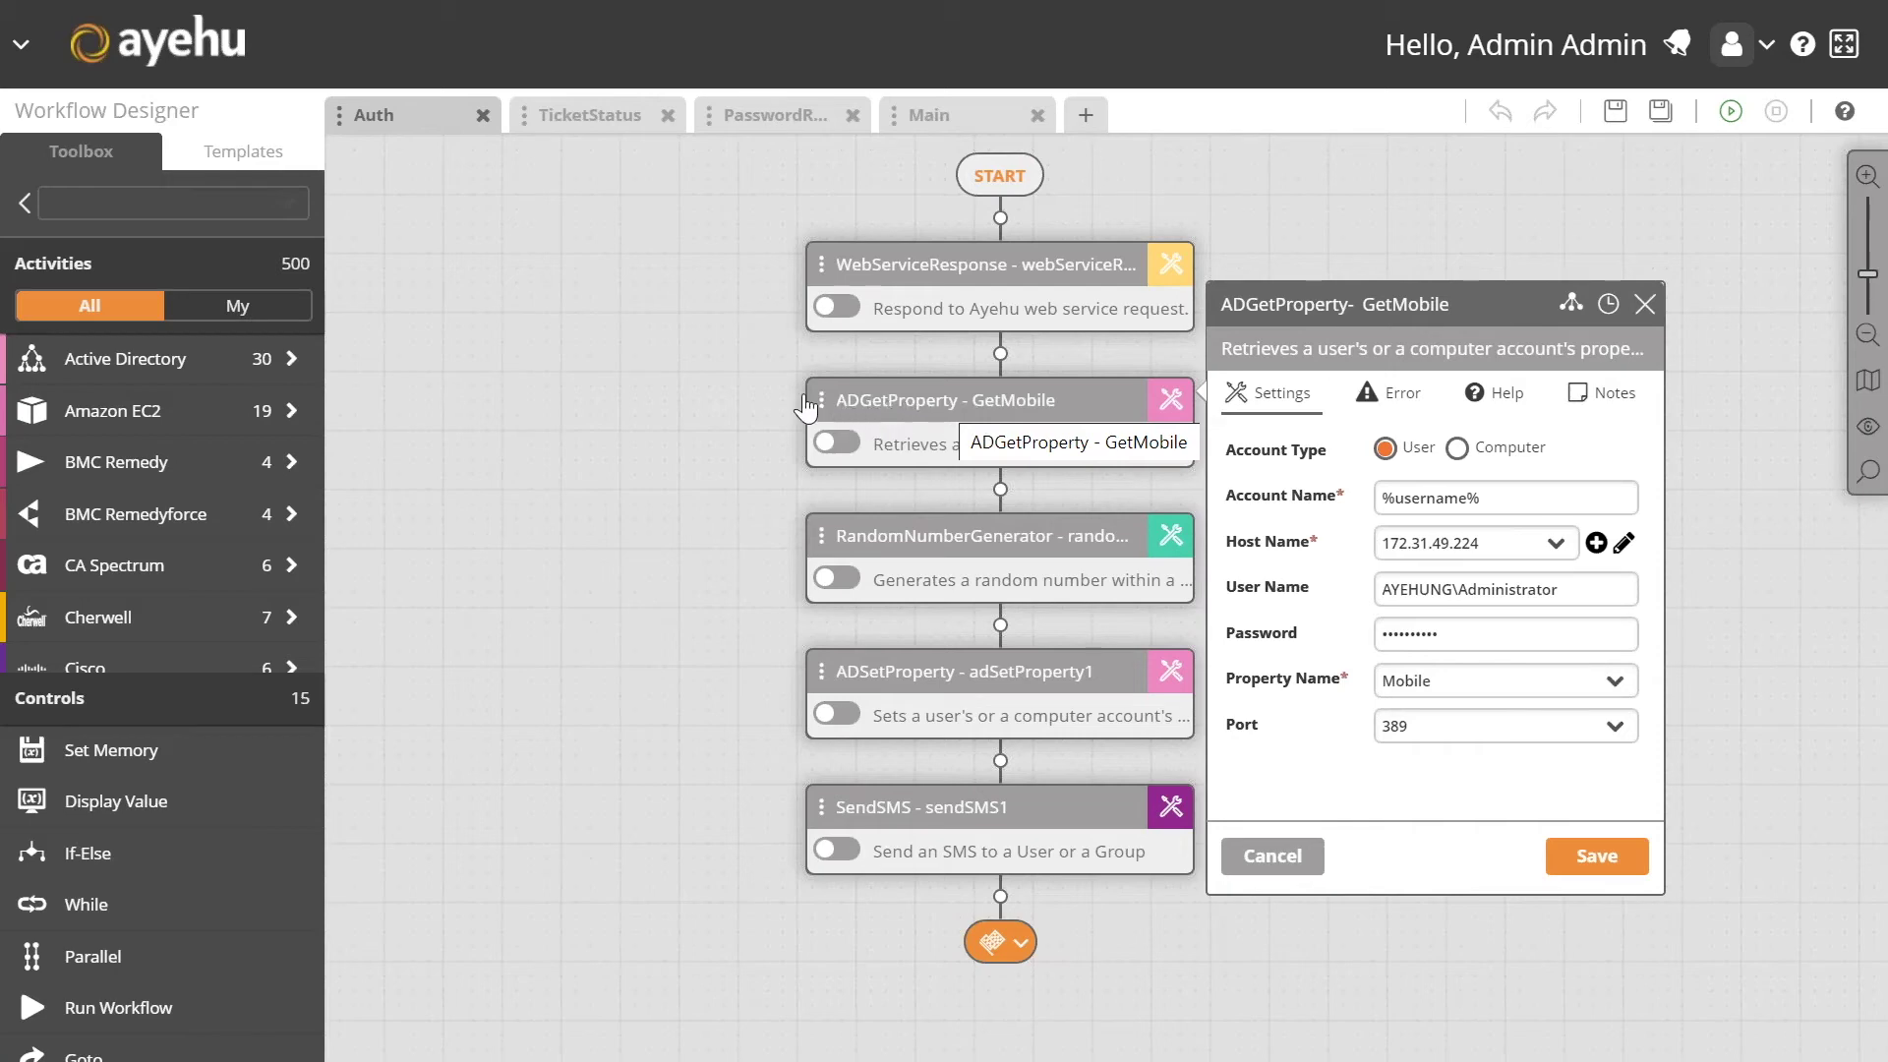
{"action": "left_click", "coordinate": [143, 366]}
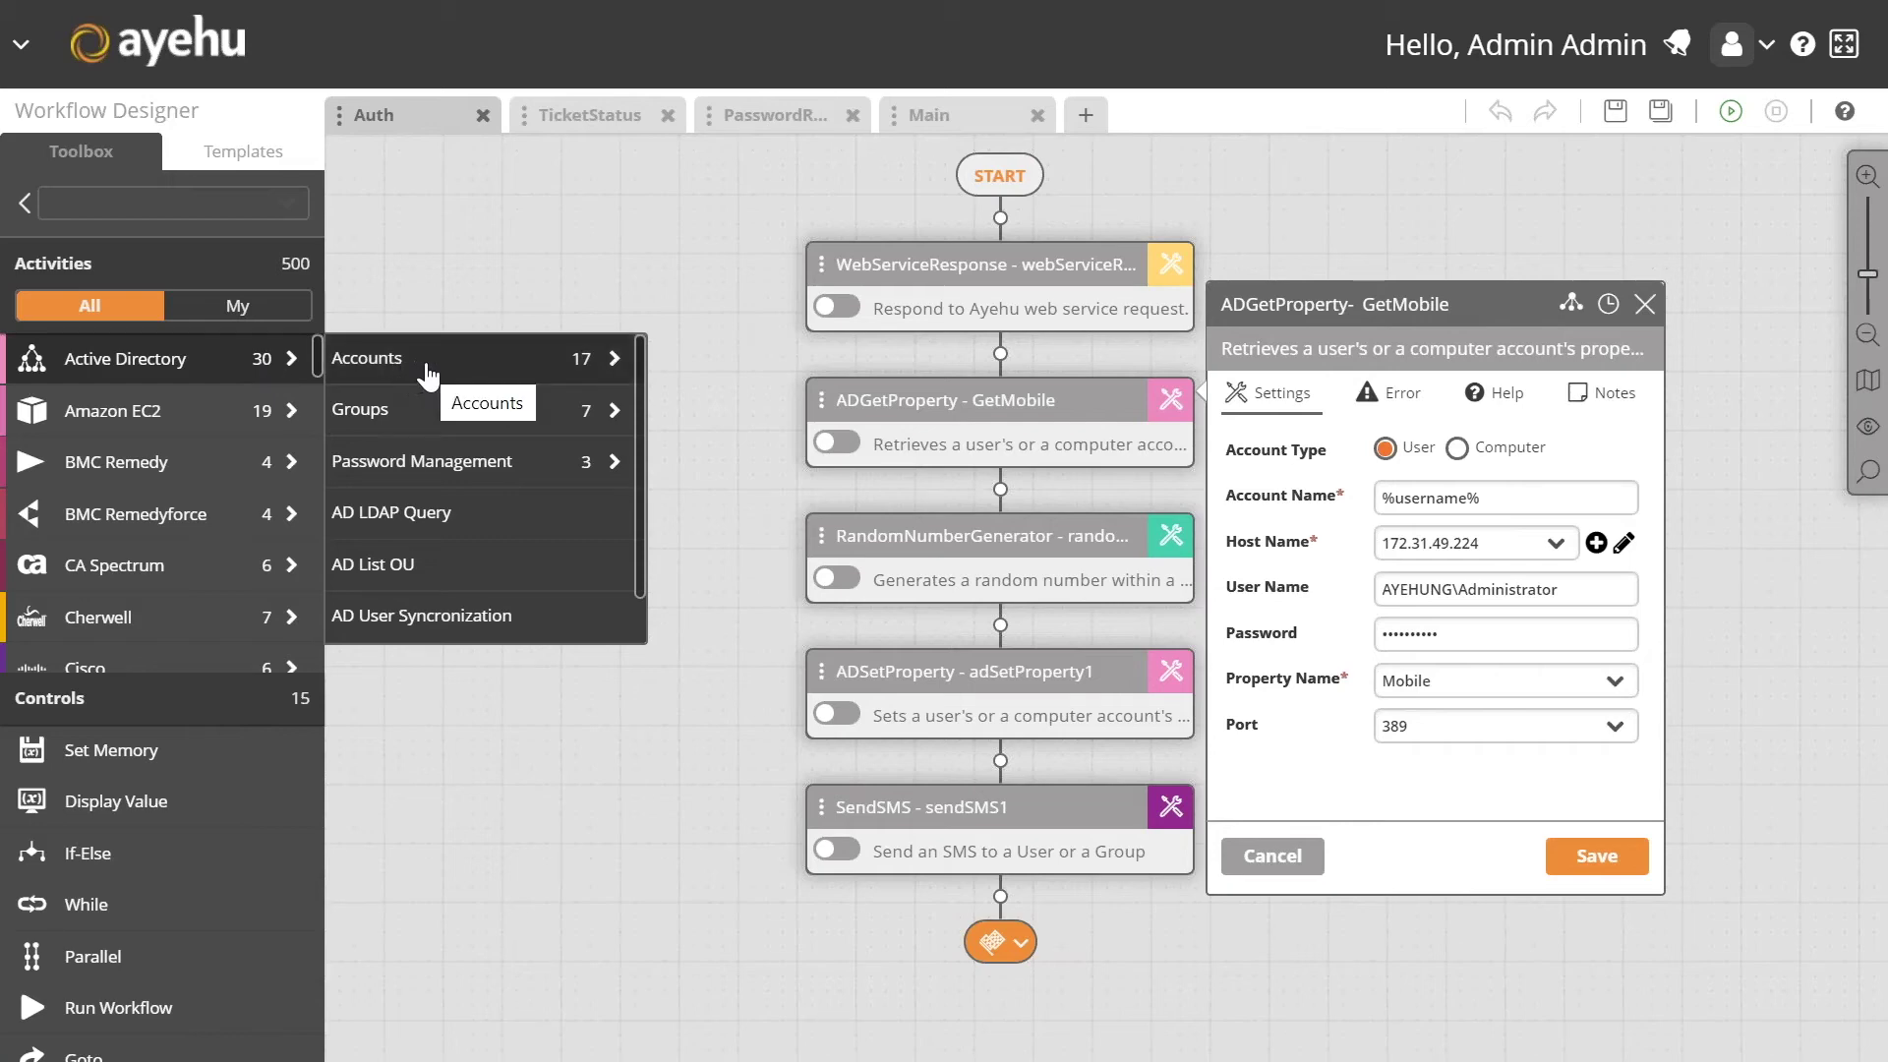
Step: Browse the Active Directory Accounts and Groups activity lists, then close them
{"action": "left_click", "coordinate": [487, 374]}
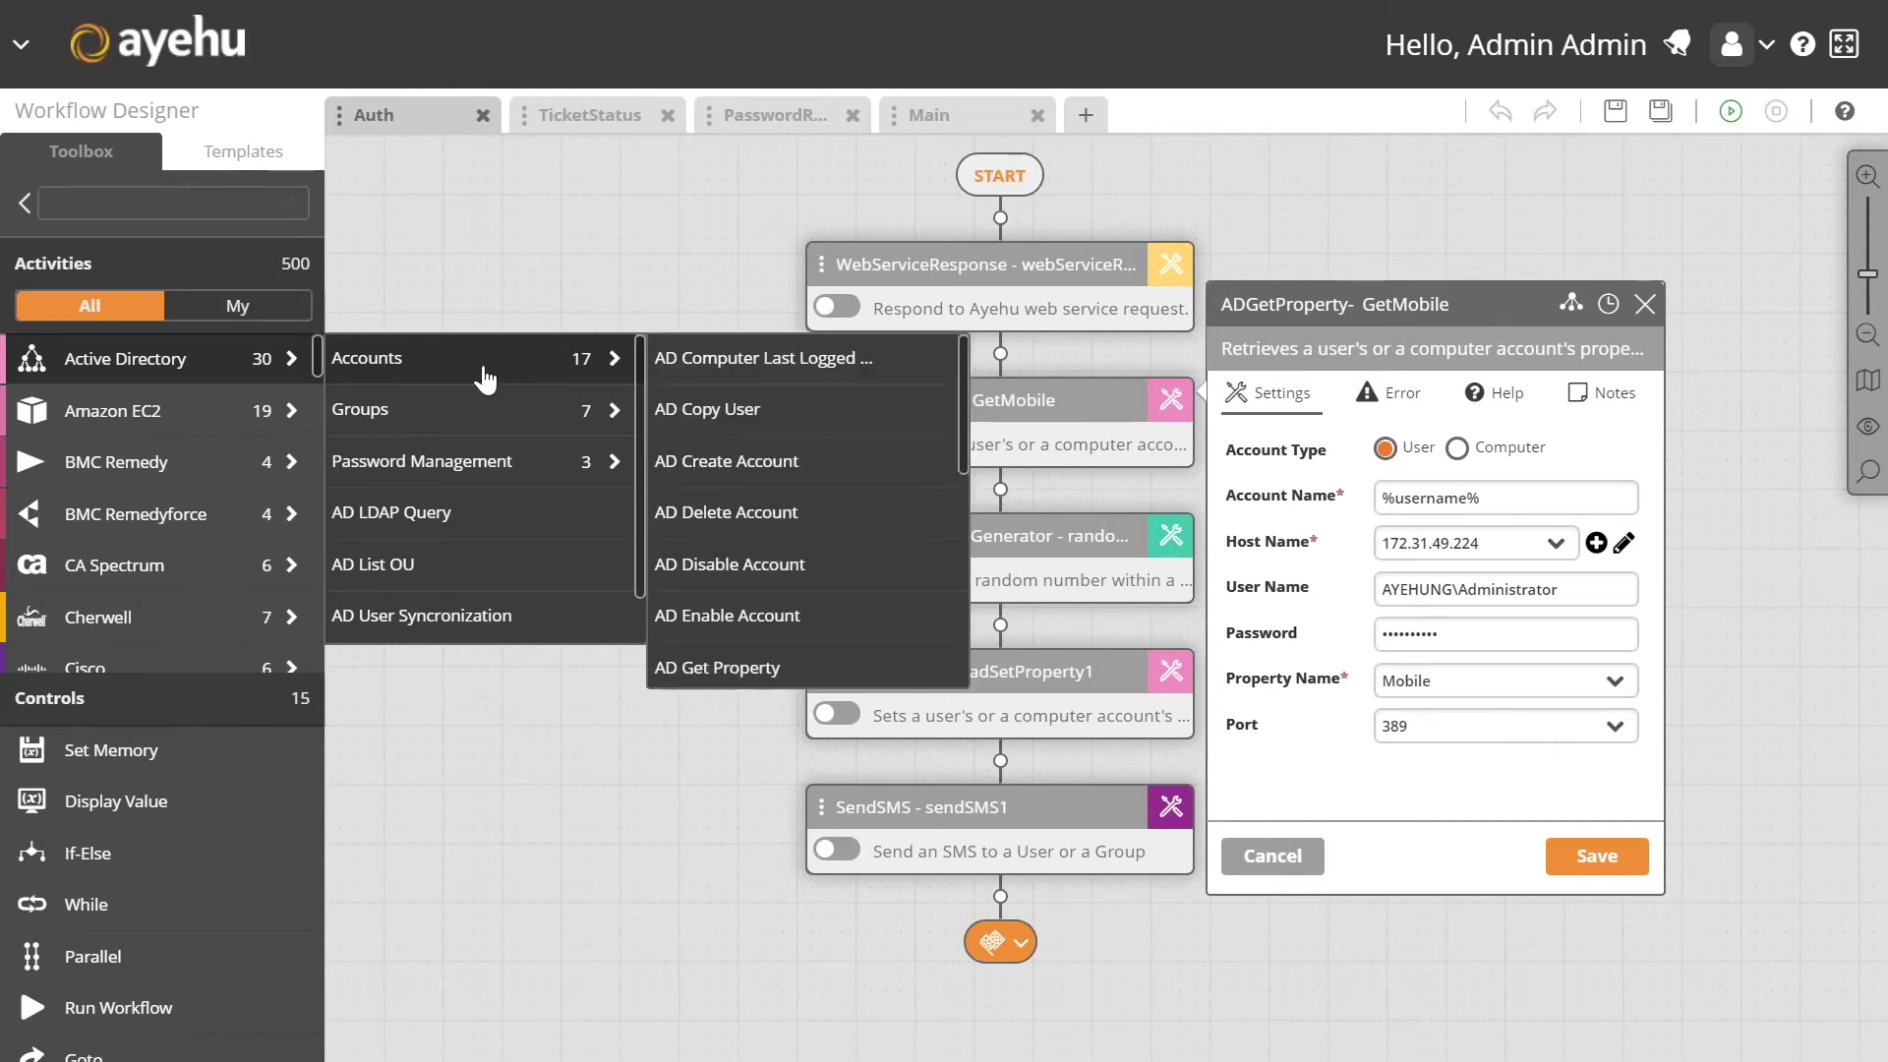
{"action": "left_click", "coordinate": [537, 421]}
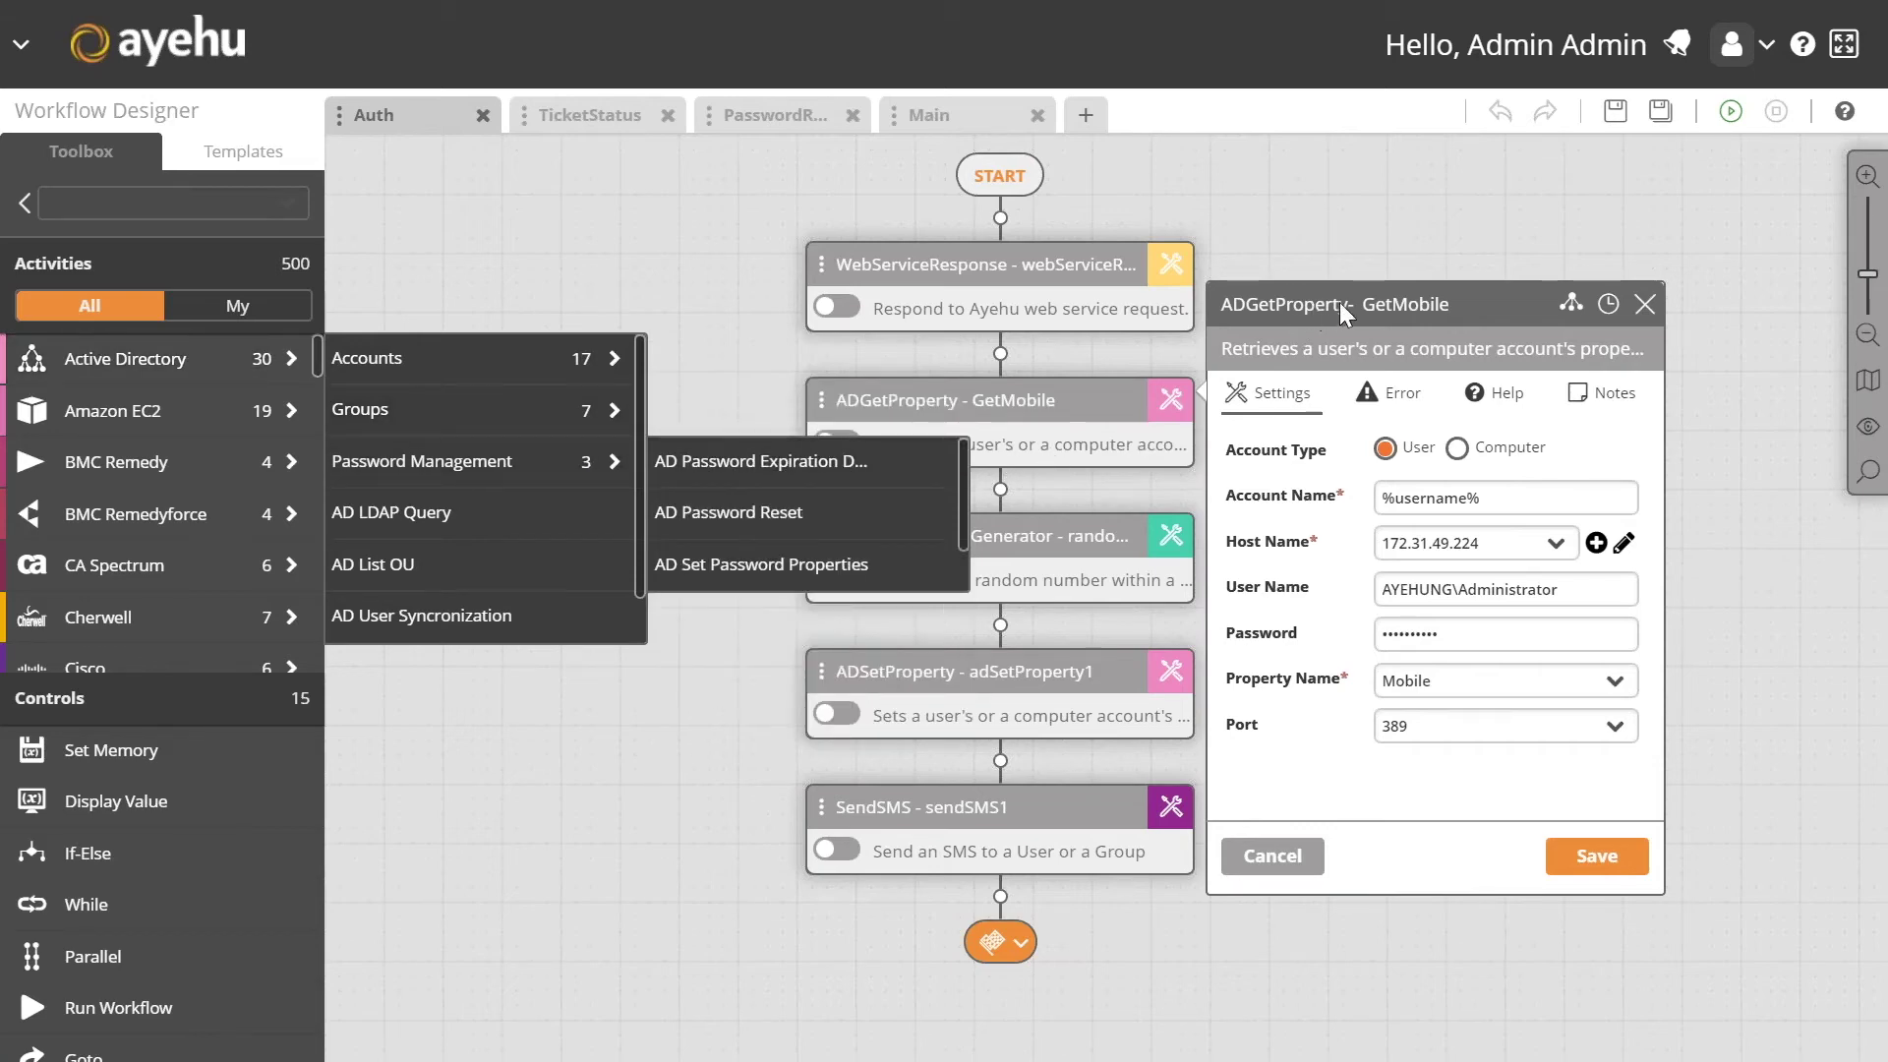
{"action": "left_click", "coordinate": [1111, 381]}
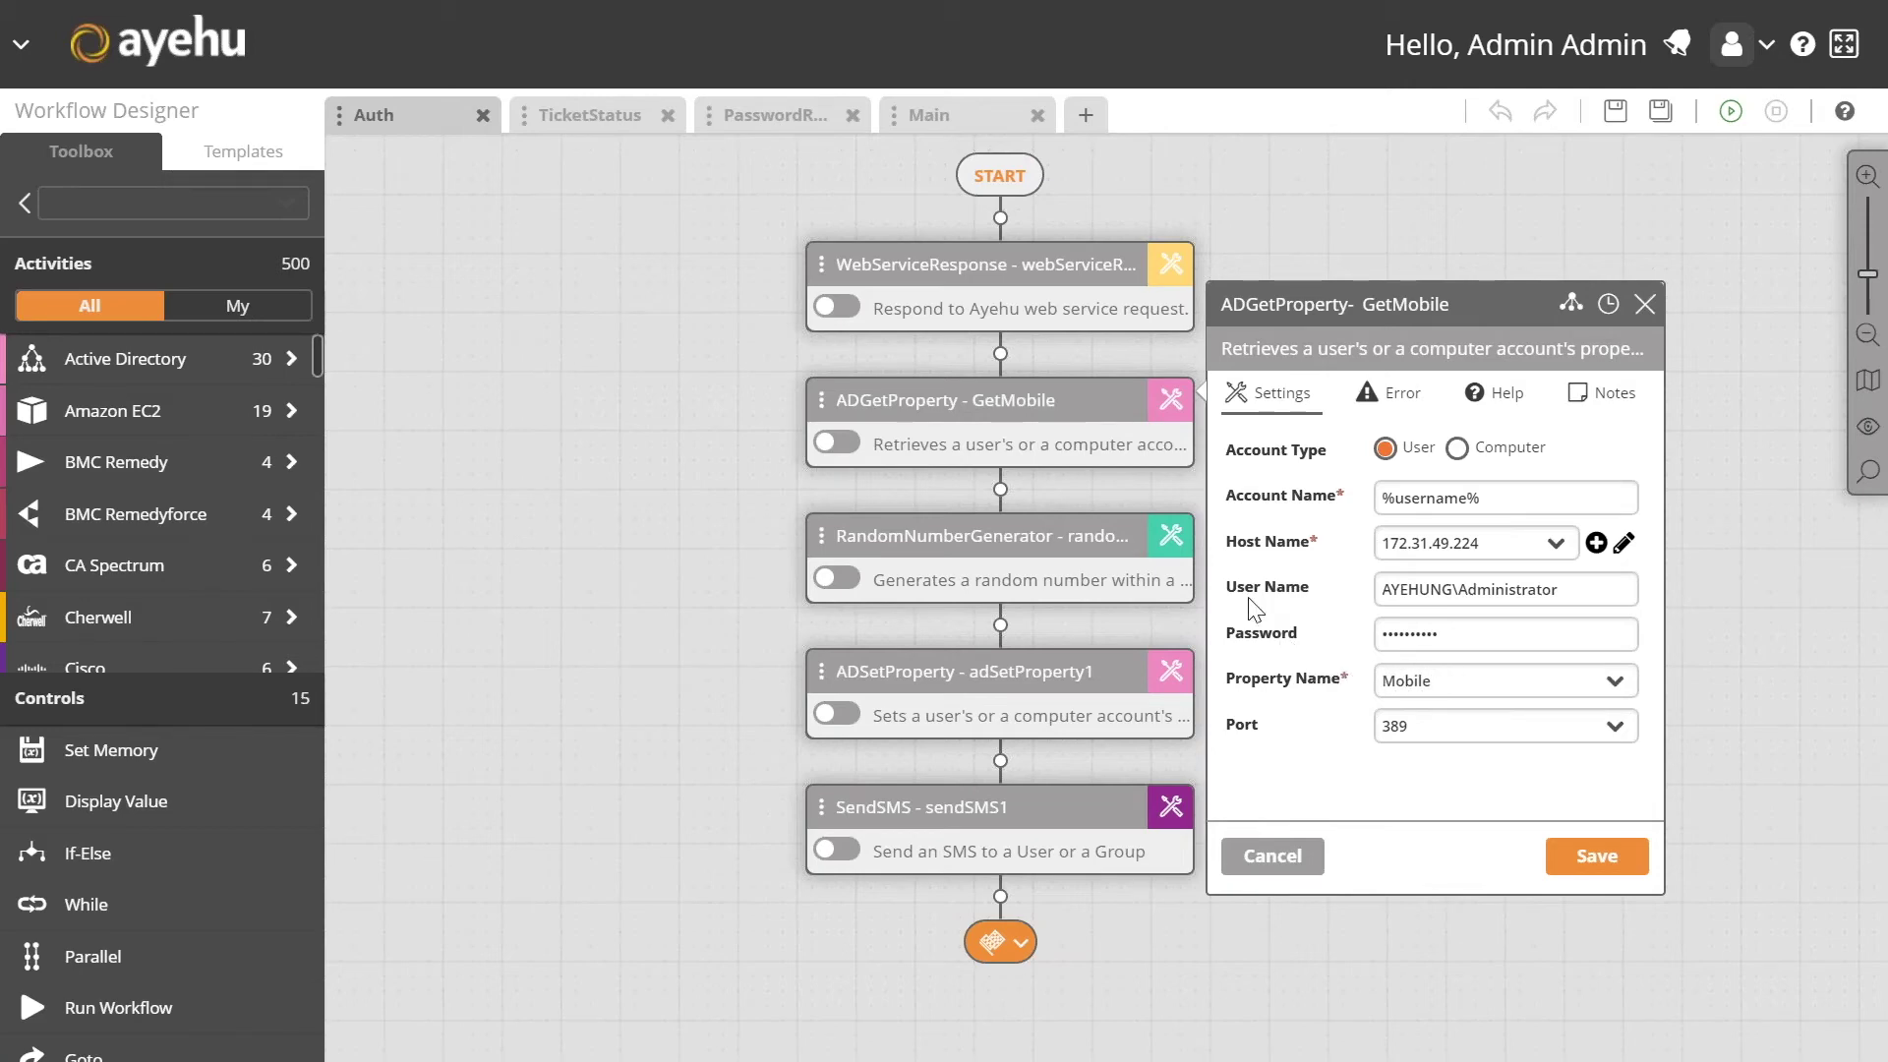
Step: Review the RandomNumberGenerator range settings and the adSetProperty1 step's settings
{"action": "left_click", "coordinate": [1172, 537]}
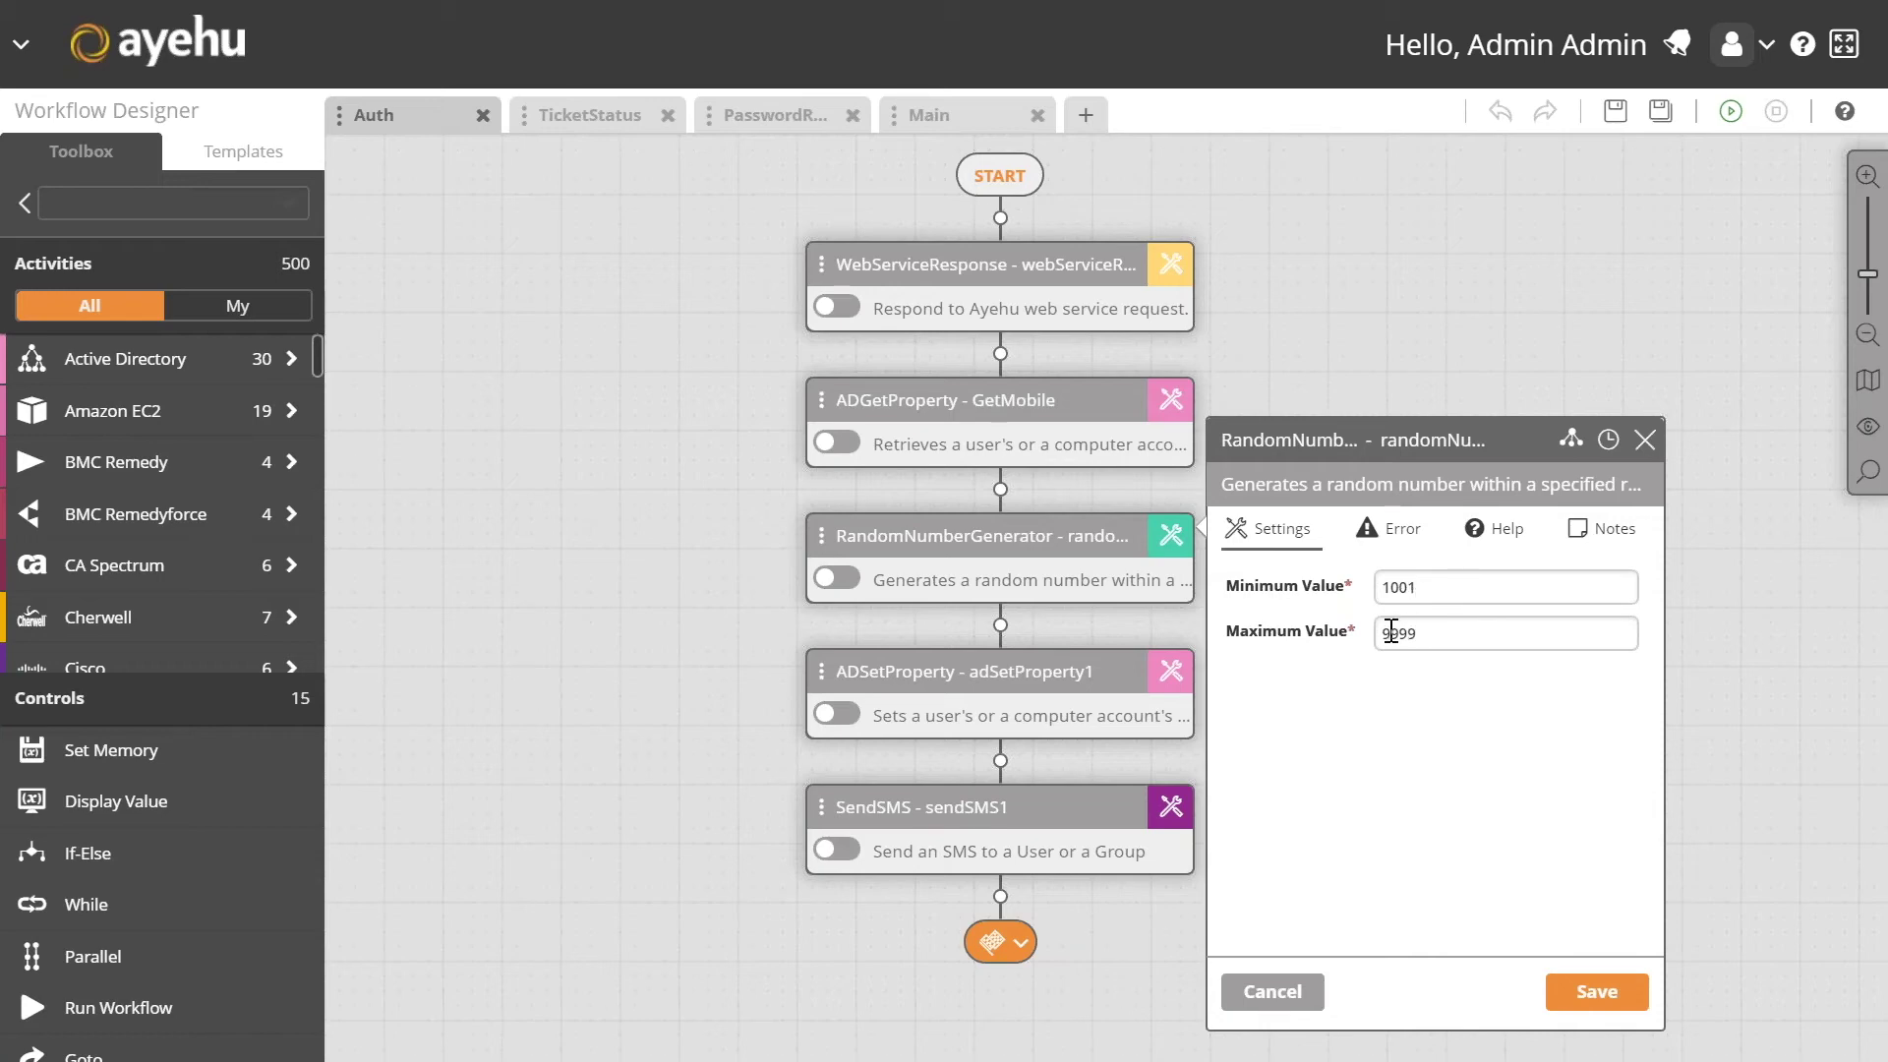
{"action": "left_click", "coordinate": [1171, 672]}
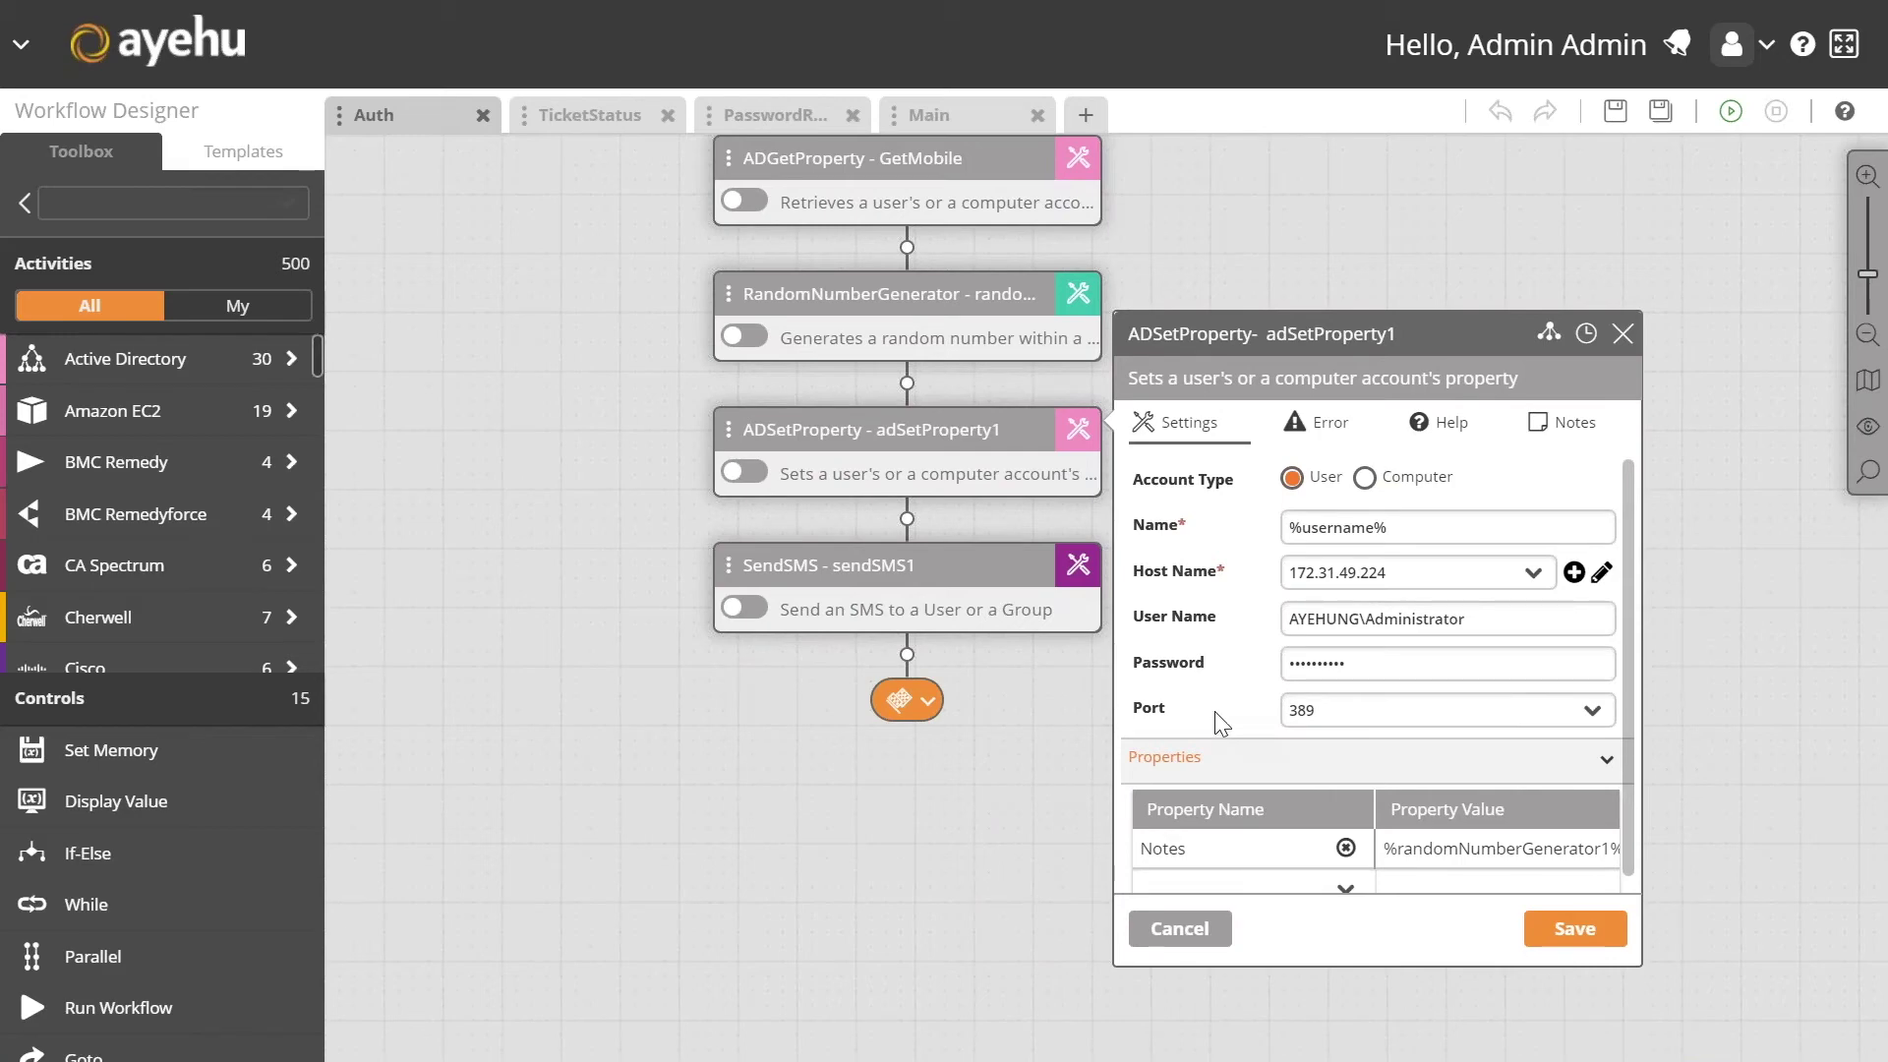
{"action": "scroll", "coordinate": [1223, 727], "scroll_direction": "down", "scroll_amount": 1}
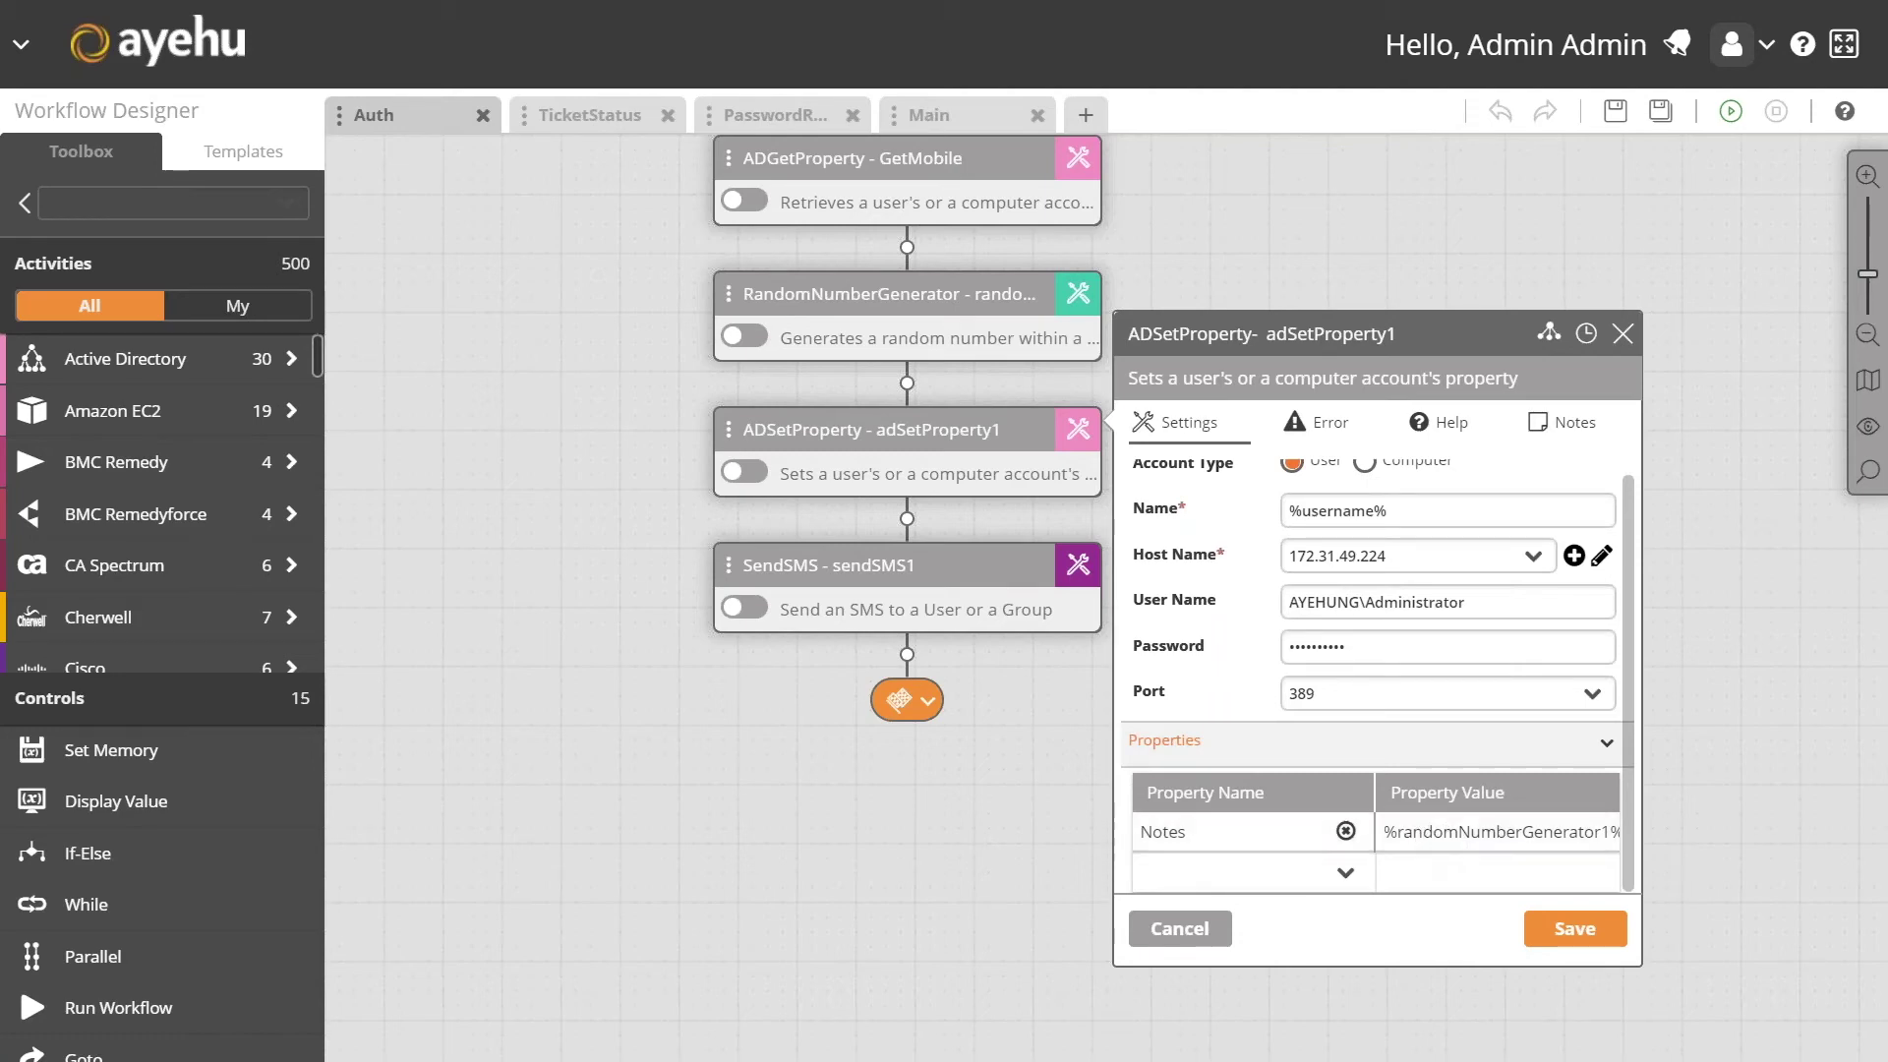
Step: In the SendSMS step's message body, capitalise 'you' to 'You'
{"action": "left_click", "coordinate": [1078, 568]}
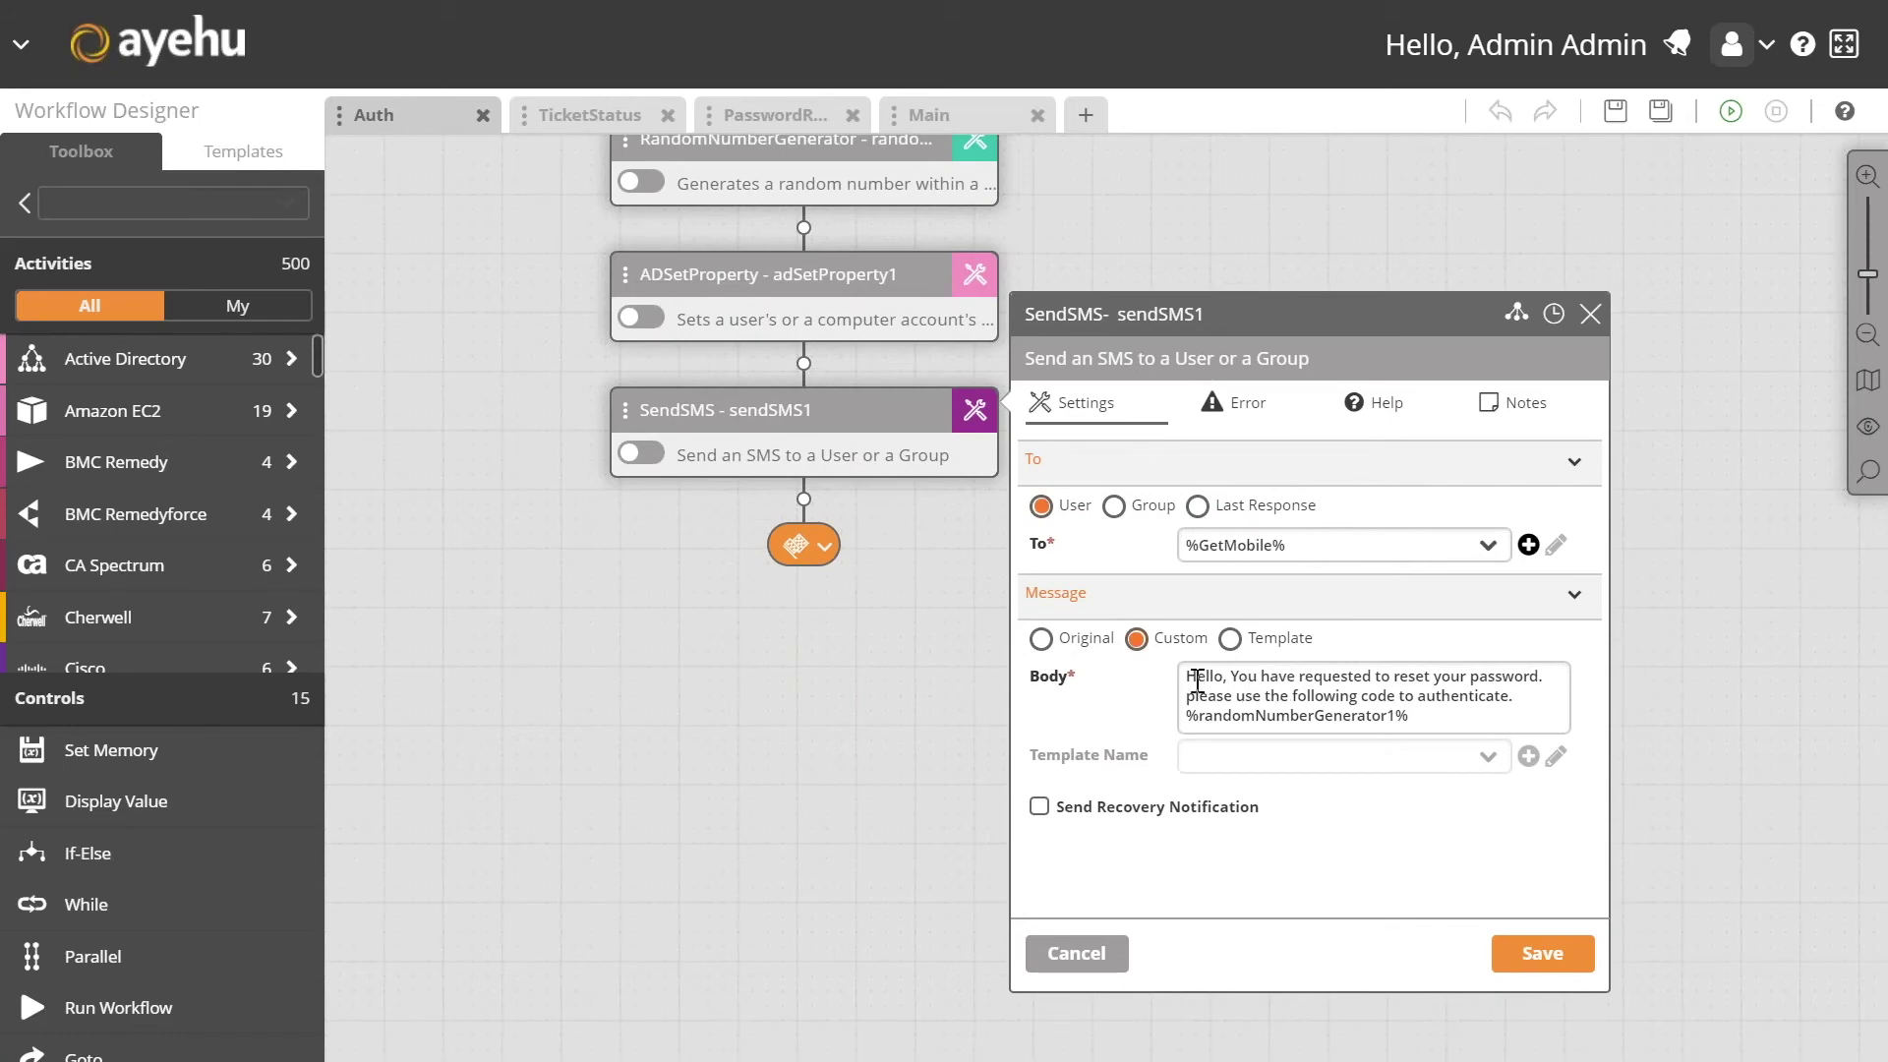
{"action": "left_click", "coordinate": [1236, 676]}
{"action": "key", "text": "BackSpace"}
{"action": "type", "text": "Y"}
Step: Close the SendSMS settings and show the Main,PasswordReset event's activities in the Audit Trail
{"action": "left_click", "coordinate": [1588, 314]}
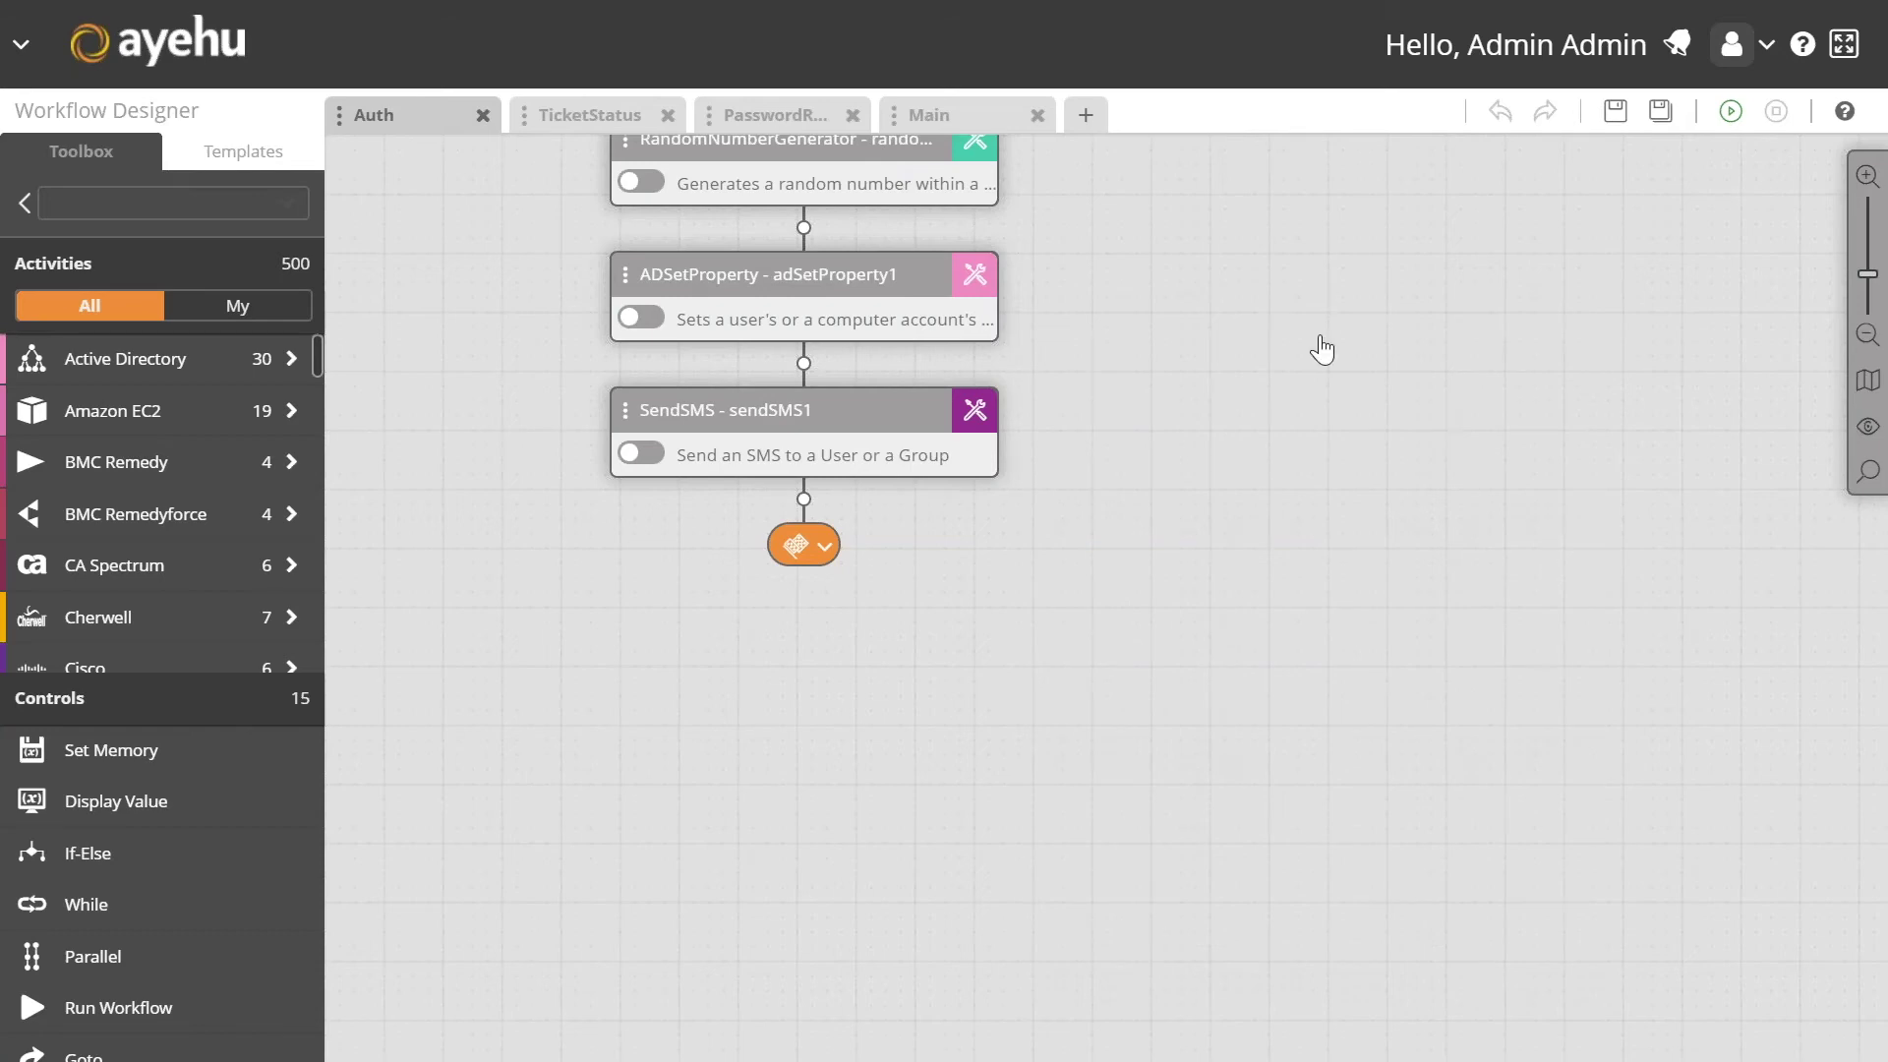
{"action": "left_click", "coordinate": [20, 54]}
{"action": "left_click", "coordinate": [396, 228]}
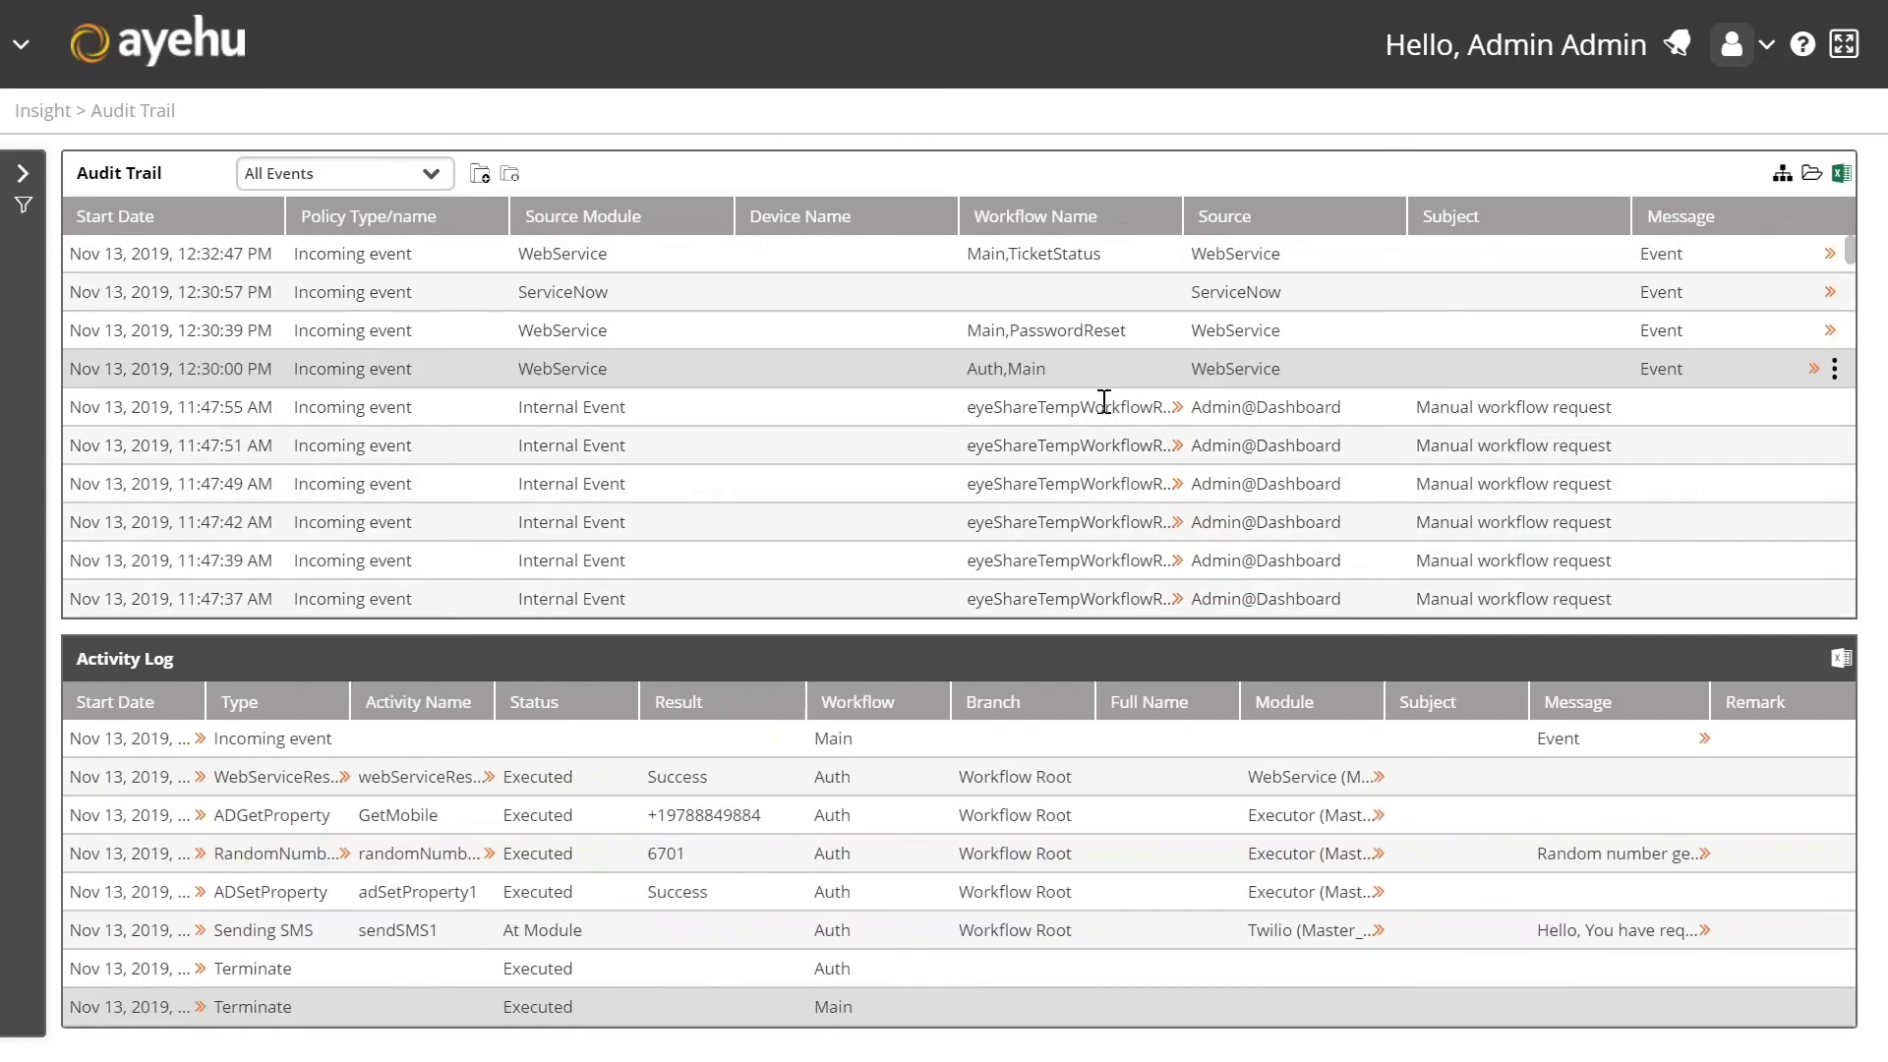
{"action": "left_click", "coordinate": [1078, 327]}
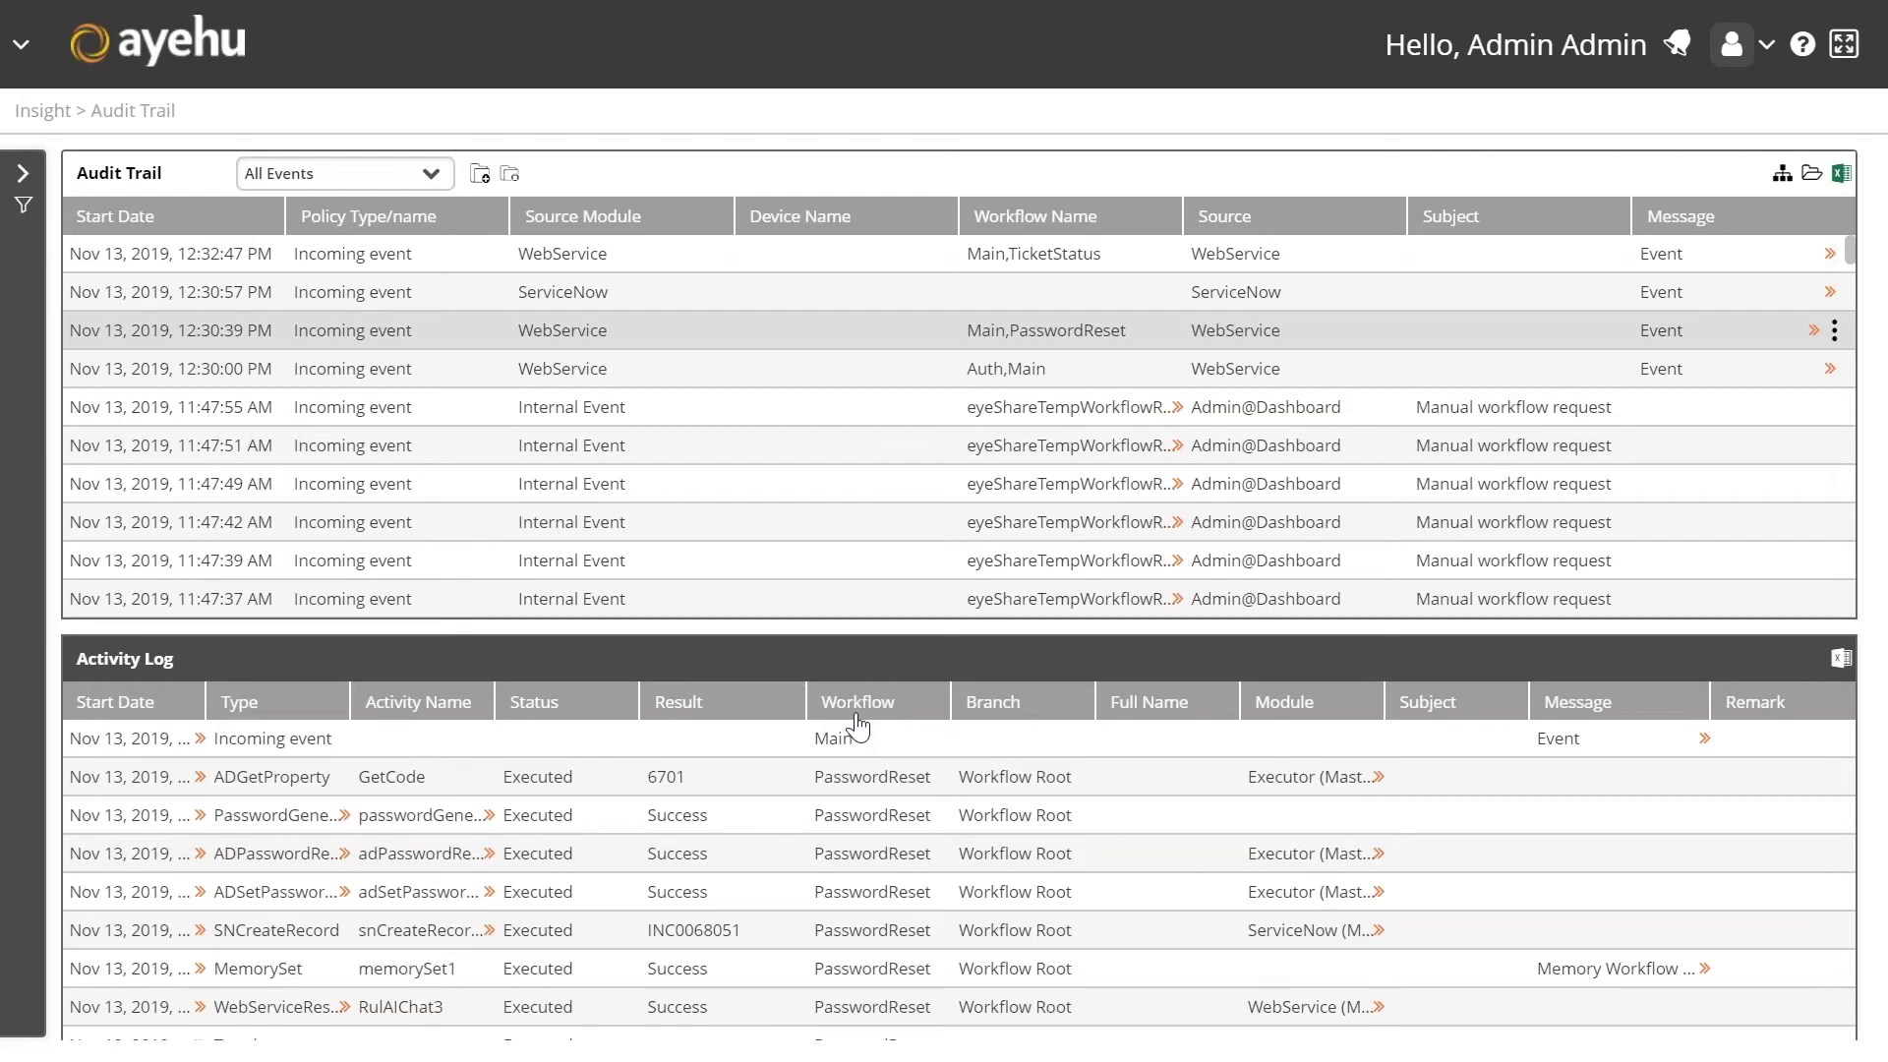
Step: Highlight code 6701 in GetCode and incident number INC0068051 in the activity log
{"action": "double_click", "coordinate": [666, 777]}
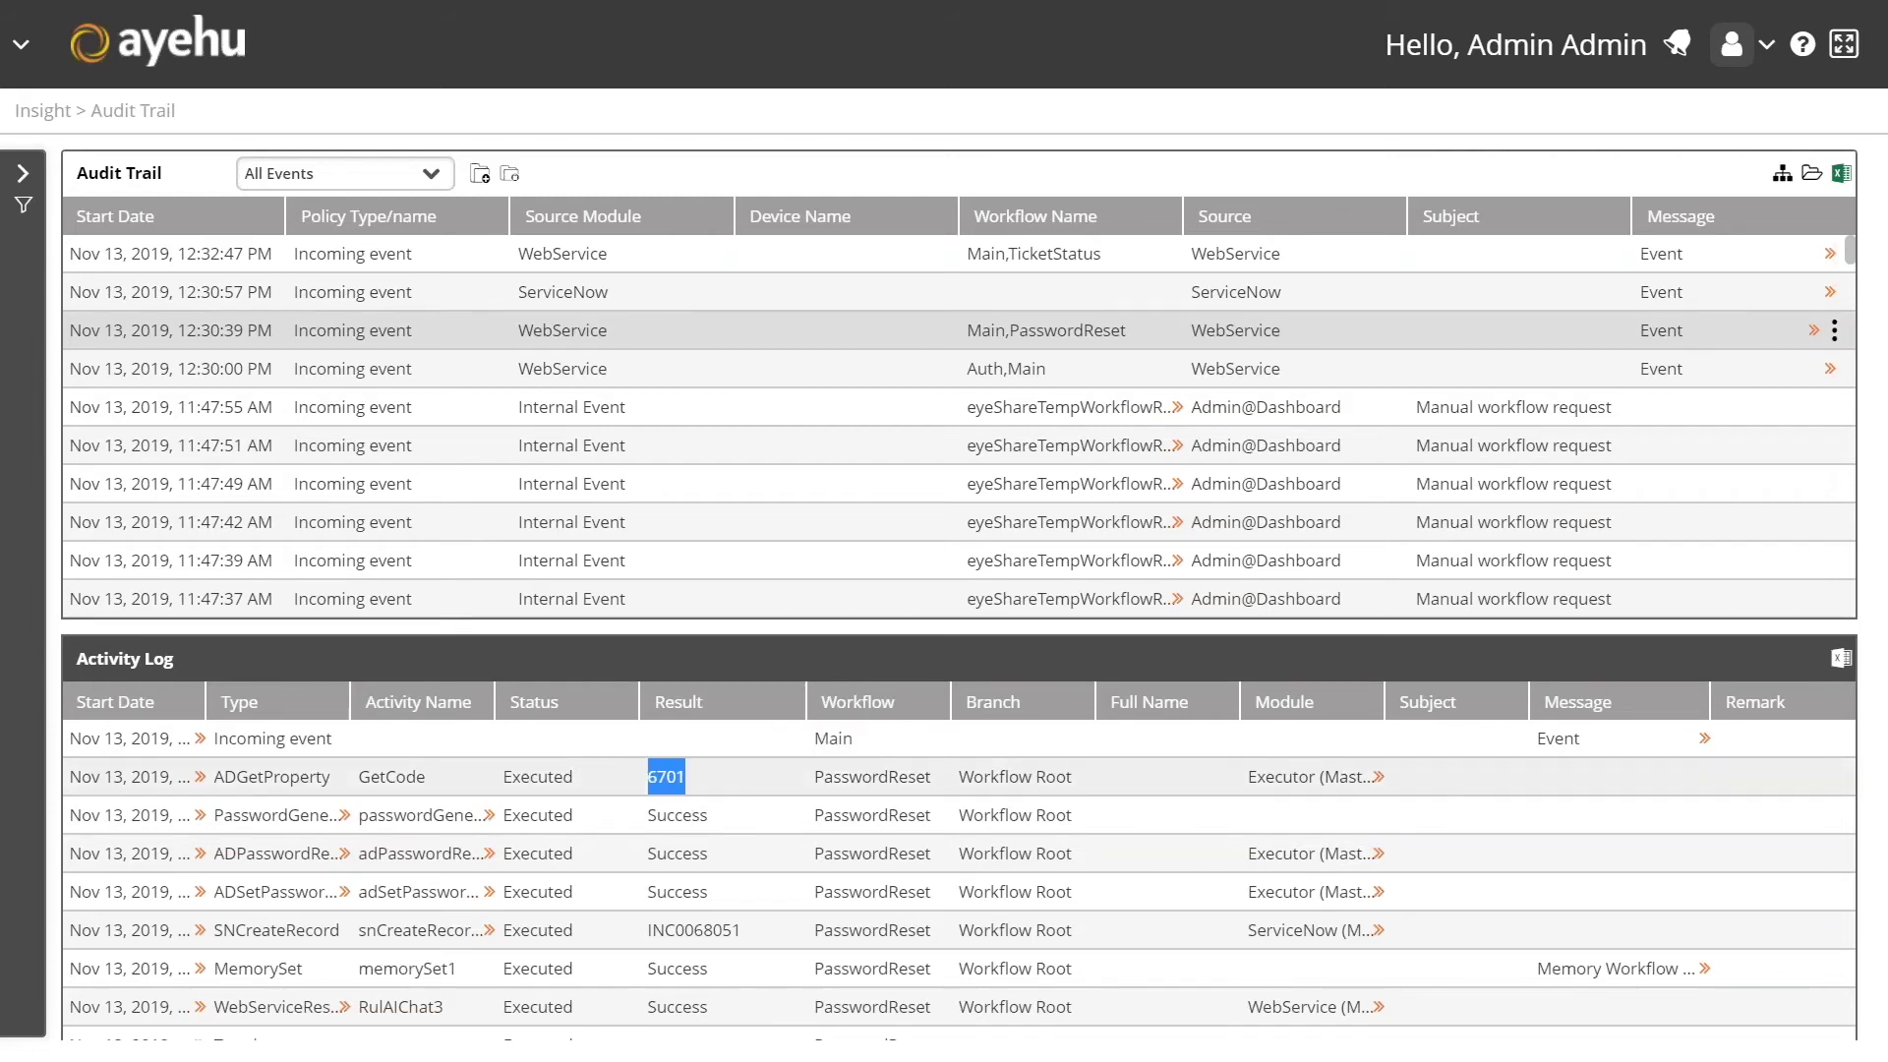
{"action": "left_click", "coordinate": [675, 786]}
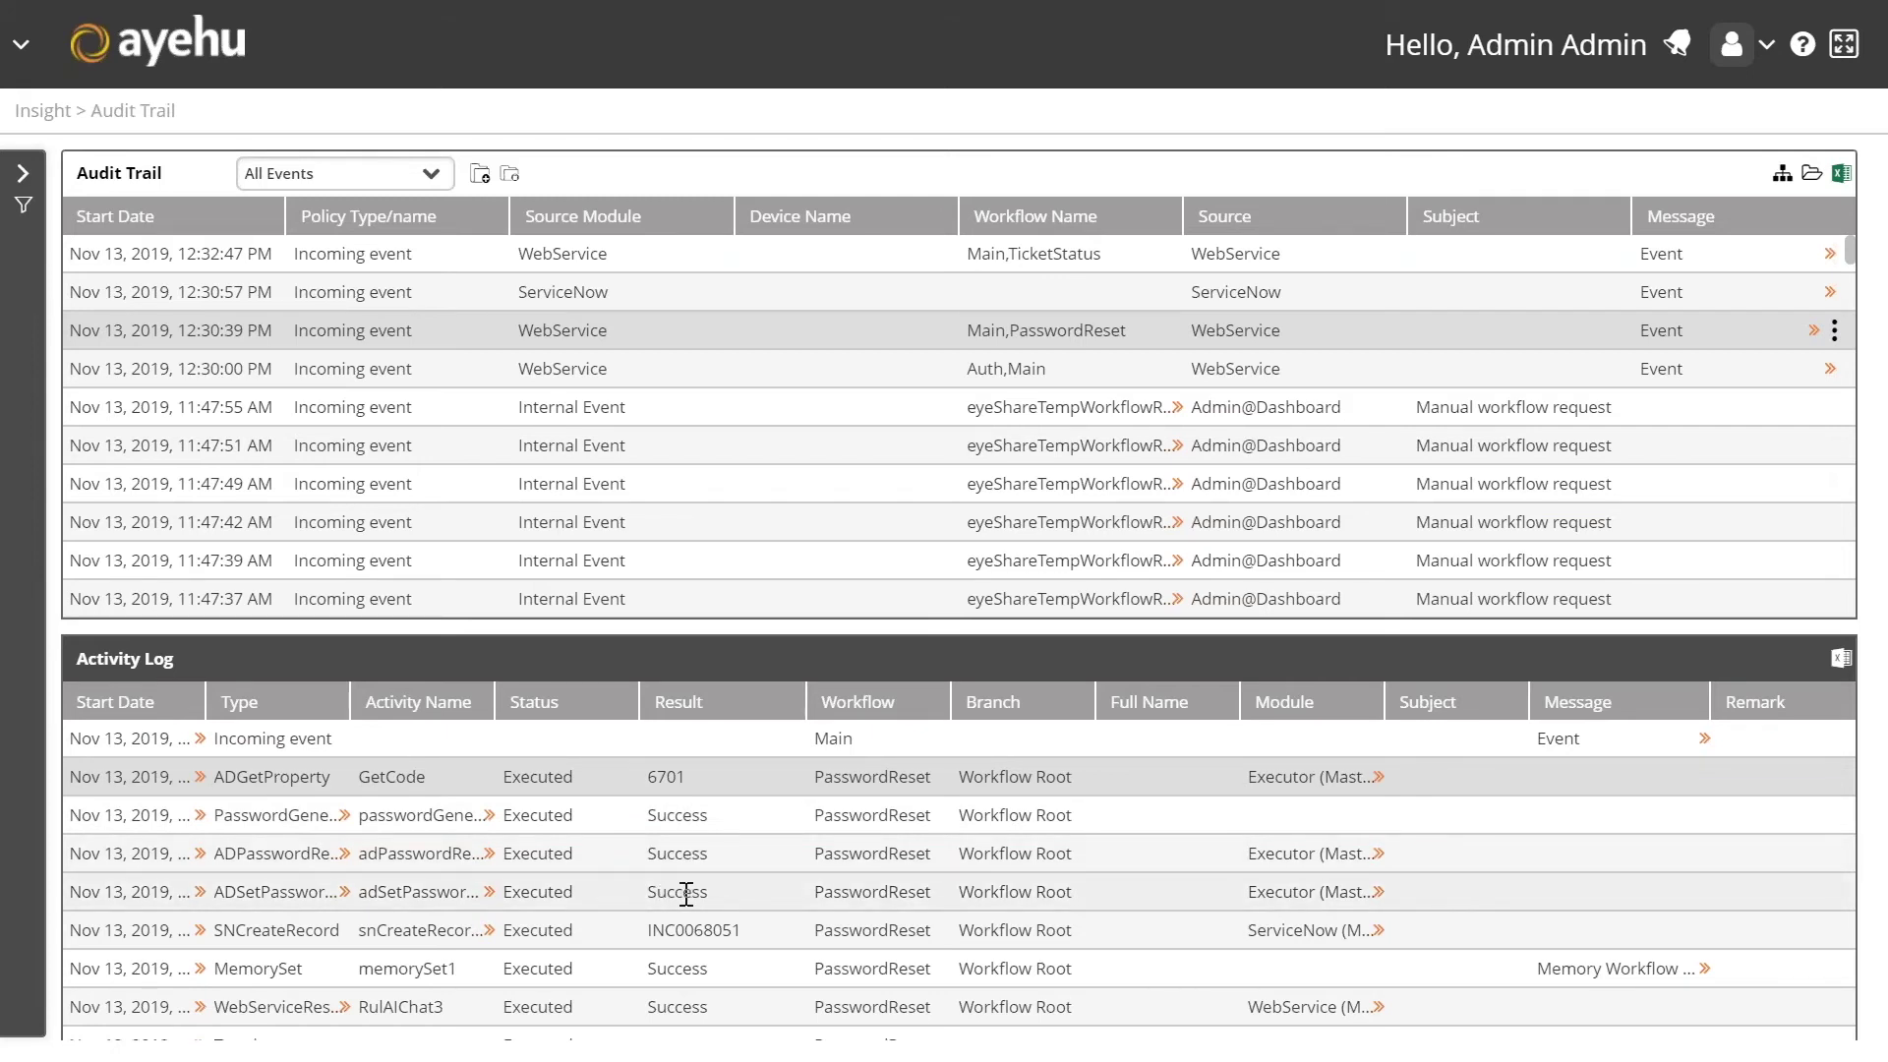
{"action": "scroll", "coordinate": [695, 885], "scroll_direction": "down", "scroll_amount": 1}
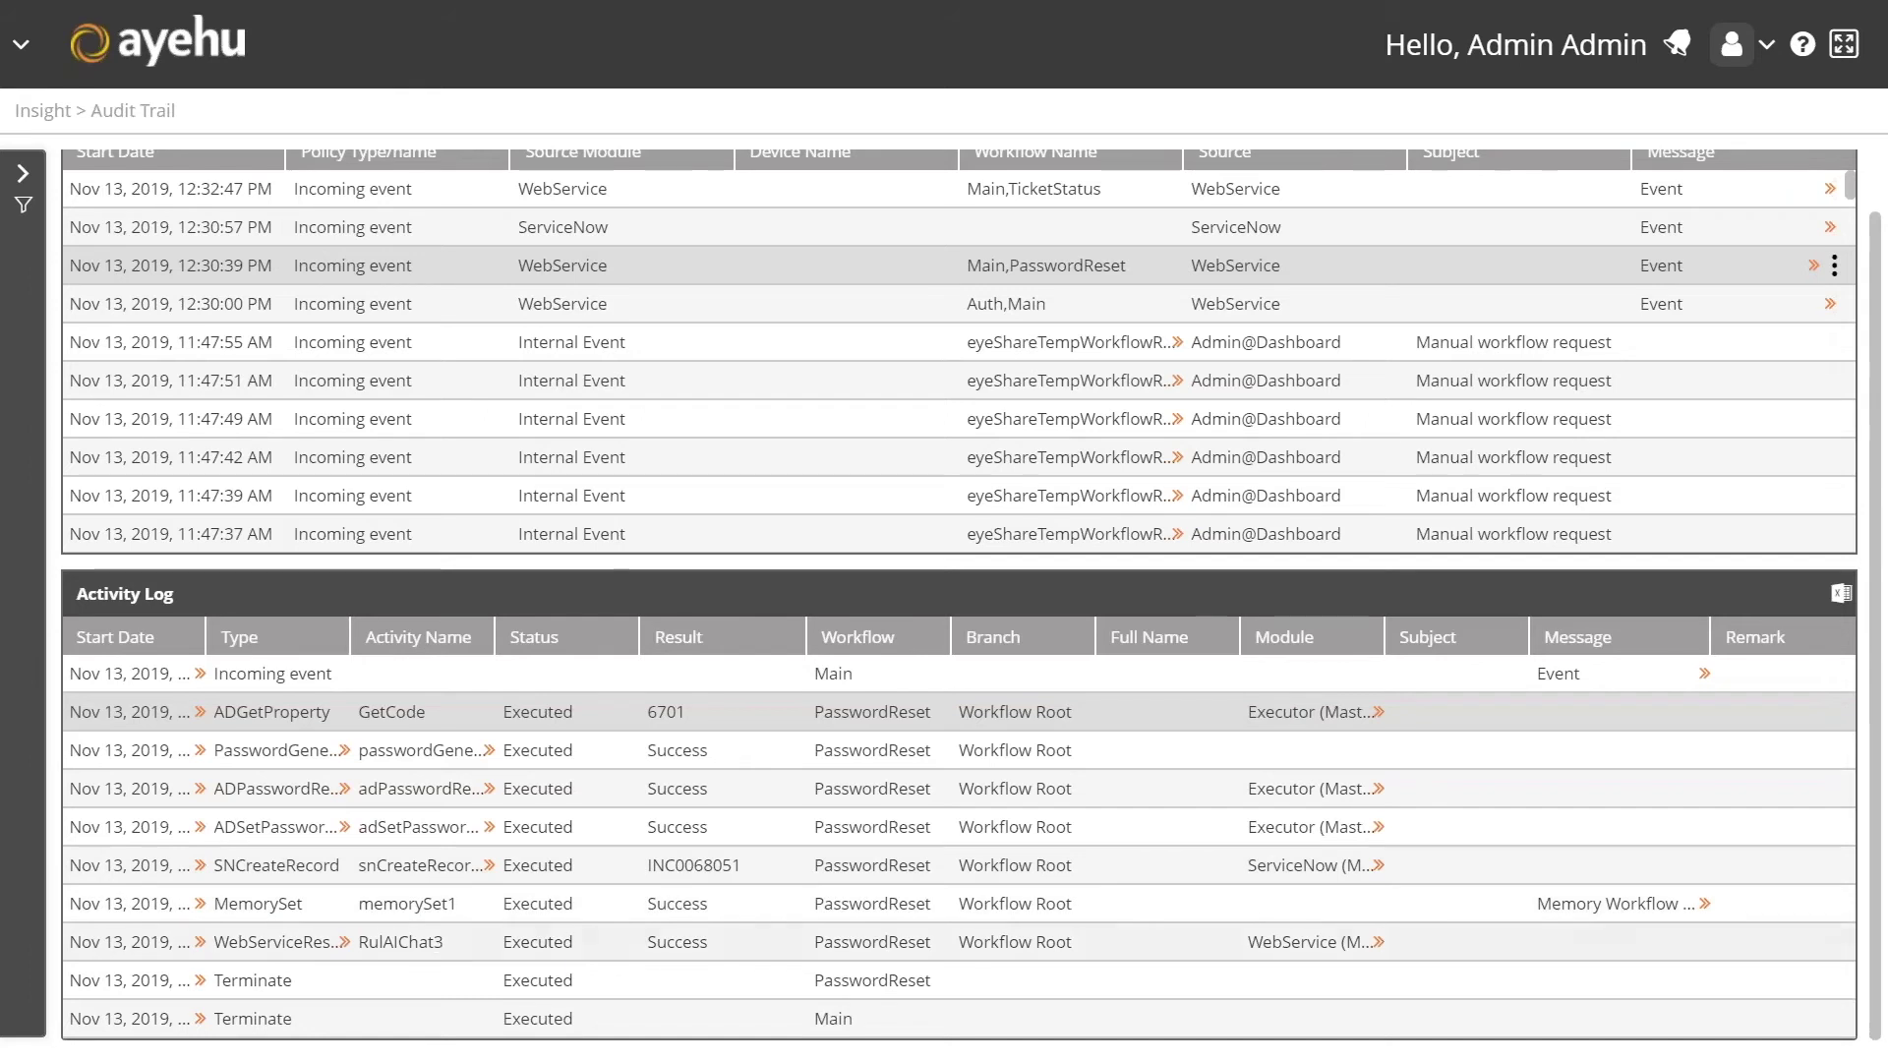
{"action": "double_click", "coordinate": [694, 865]}
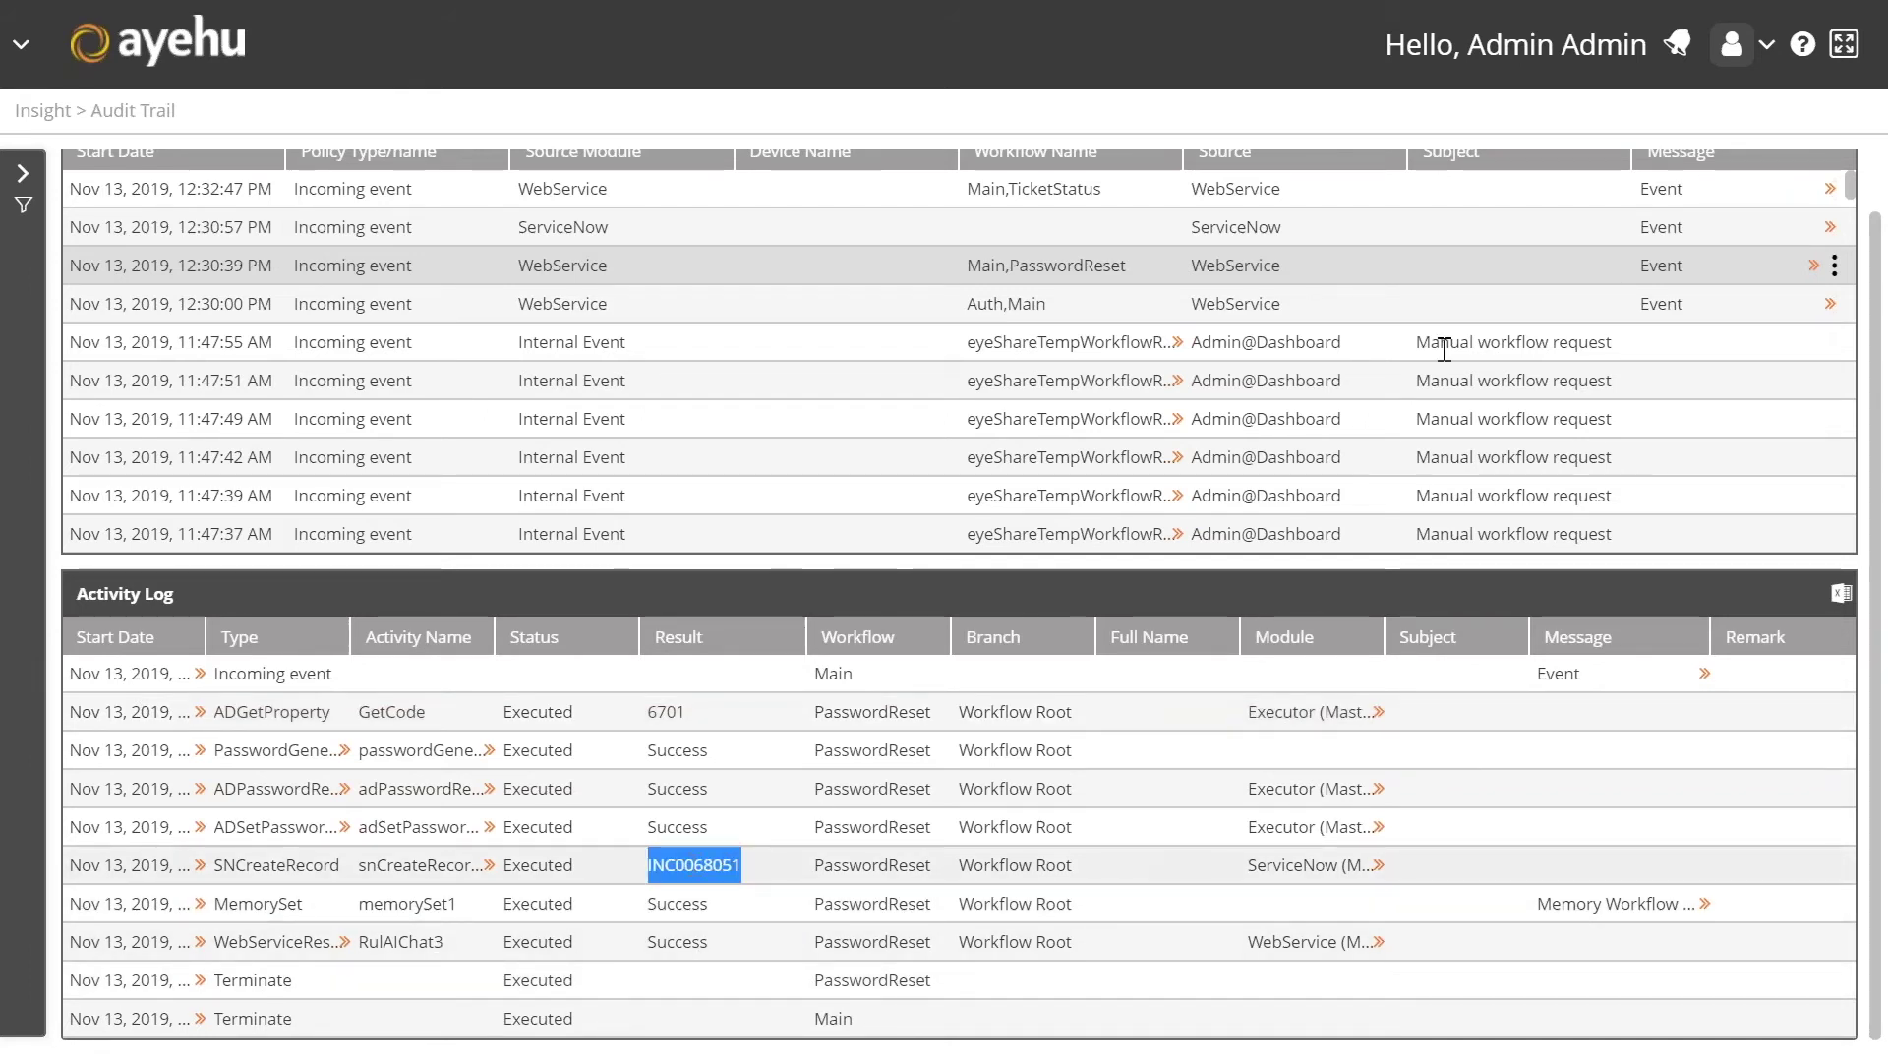
Step: Open the ServiceNow instance from the bookmarks in a new browser tab
{"action": "left_click", "coordinate": [1842, 44]}
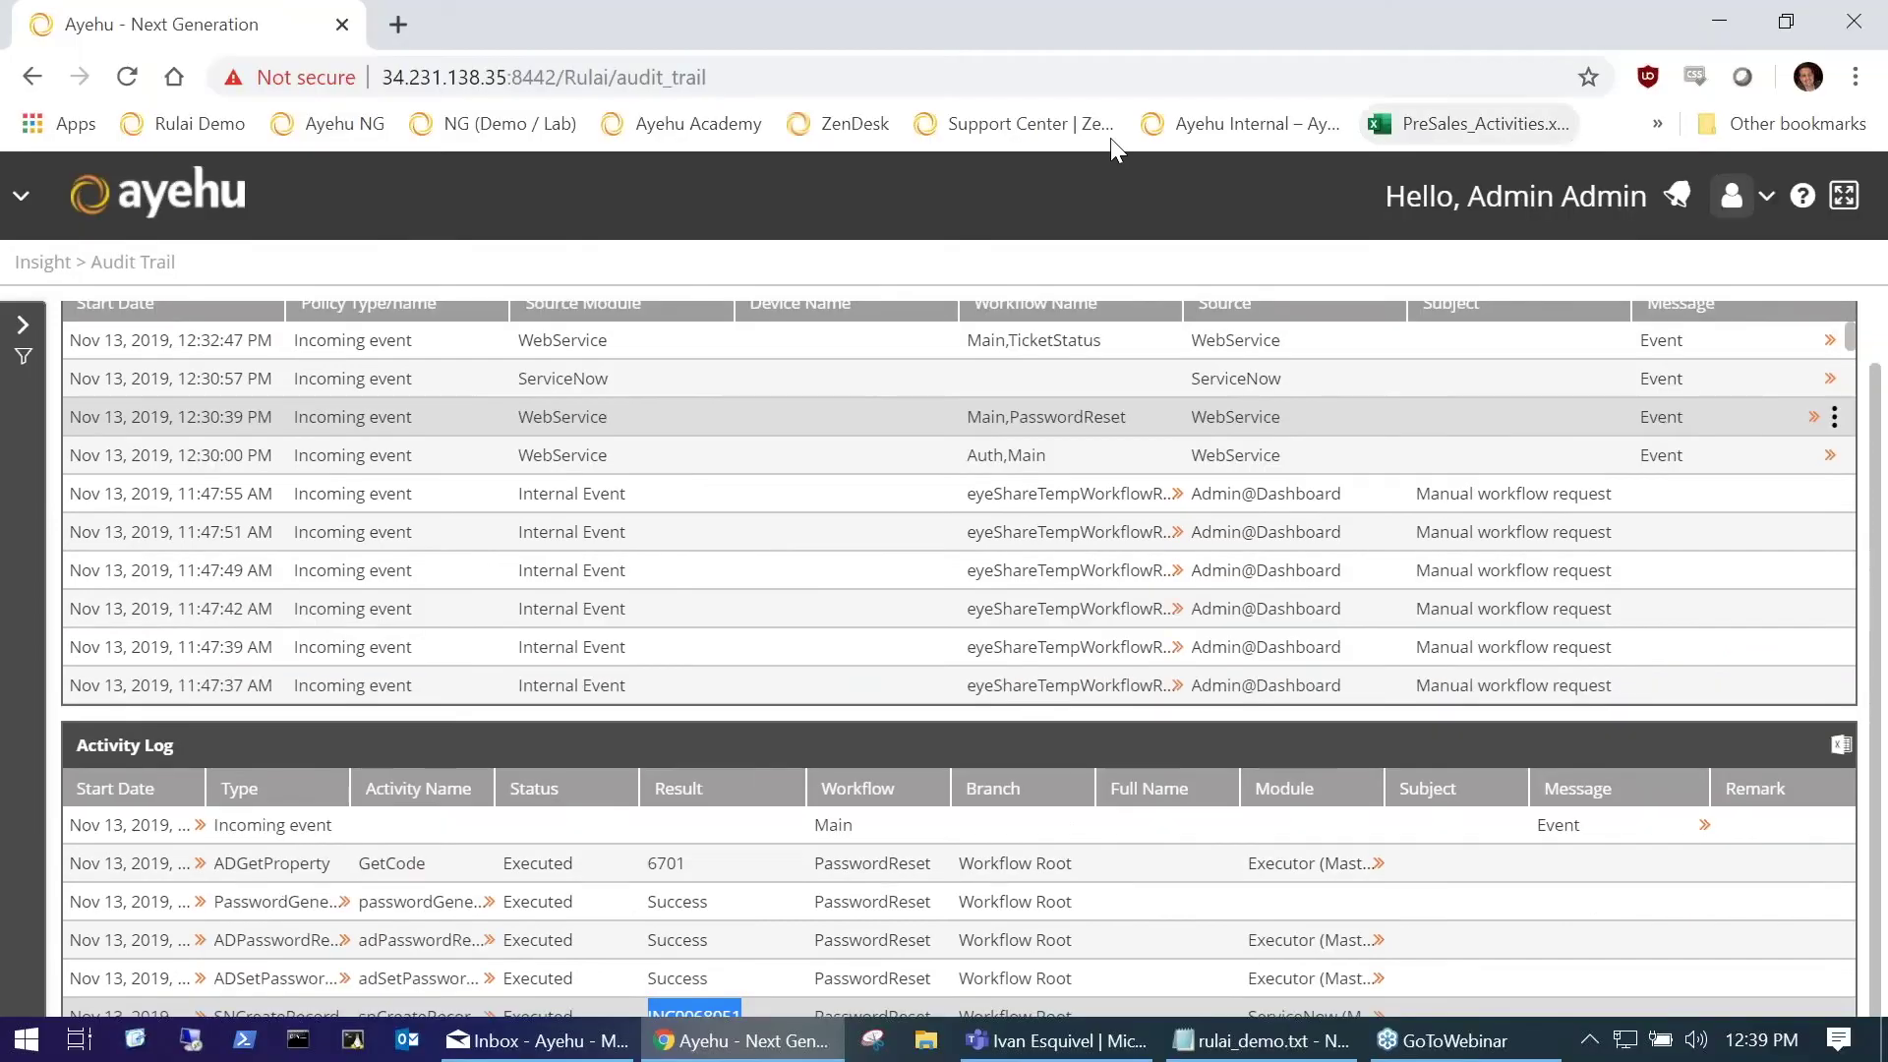
{"action": "key", "text": "ctrl+t"}
{"action": "type", "text": "ser"}
{"action": "key", "text": "BackSpace"}
{"action": "key", "text": "BackSpace"}
{"action": "key", "text": "BackSpace"}
{"action": "key", "text": "BackSpace"}
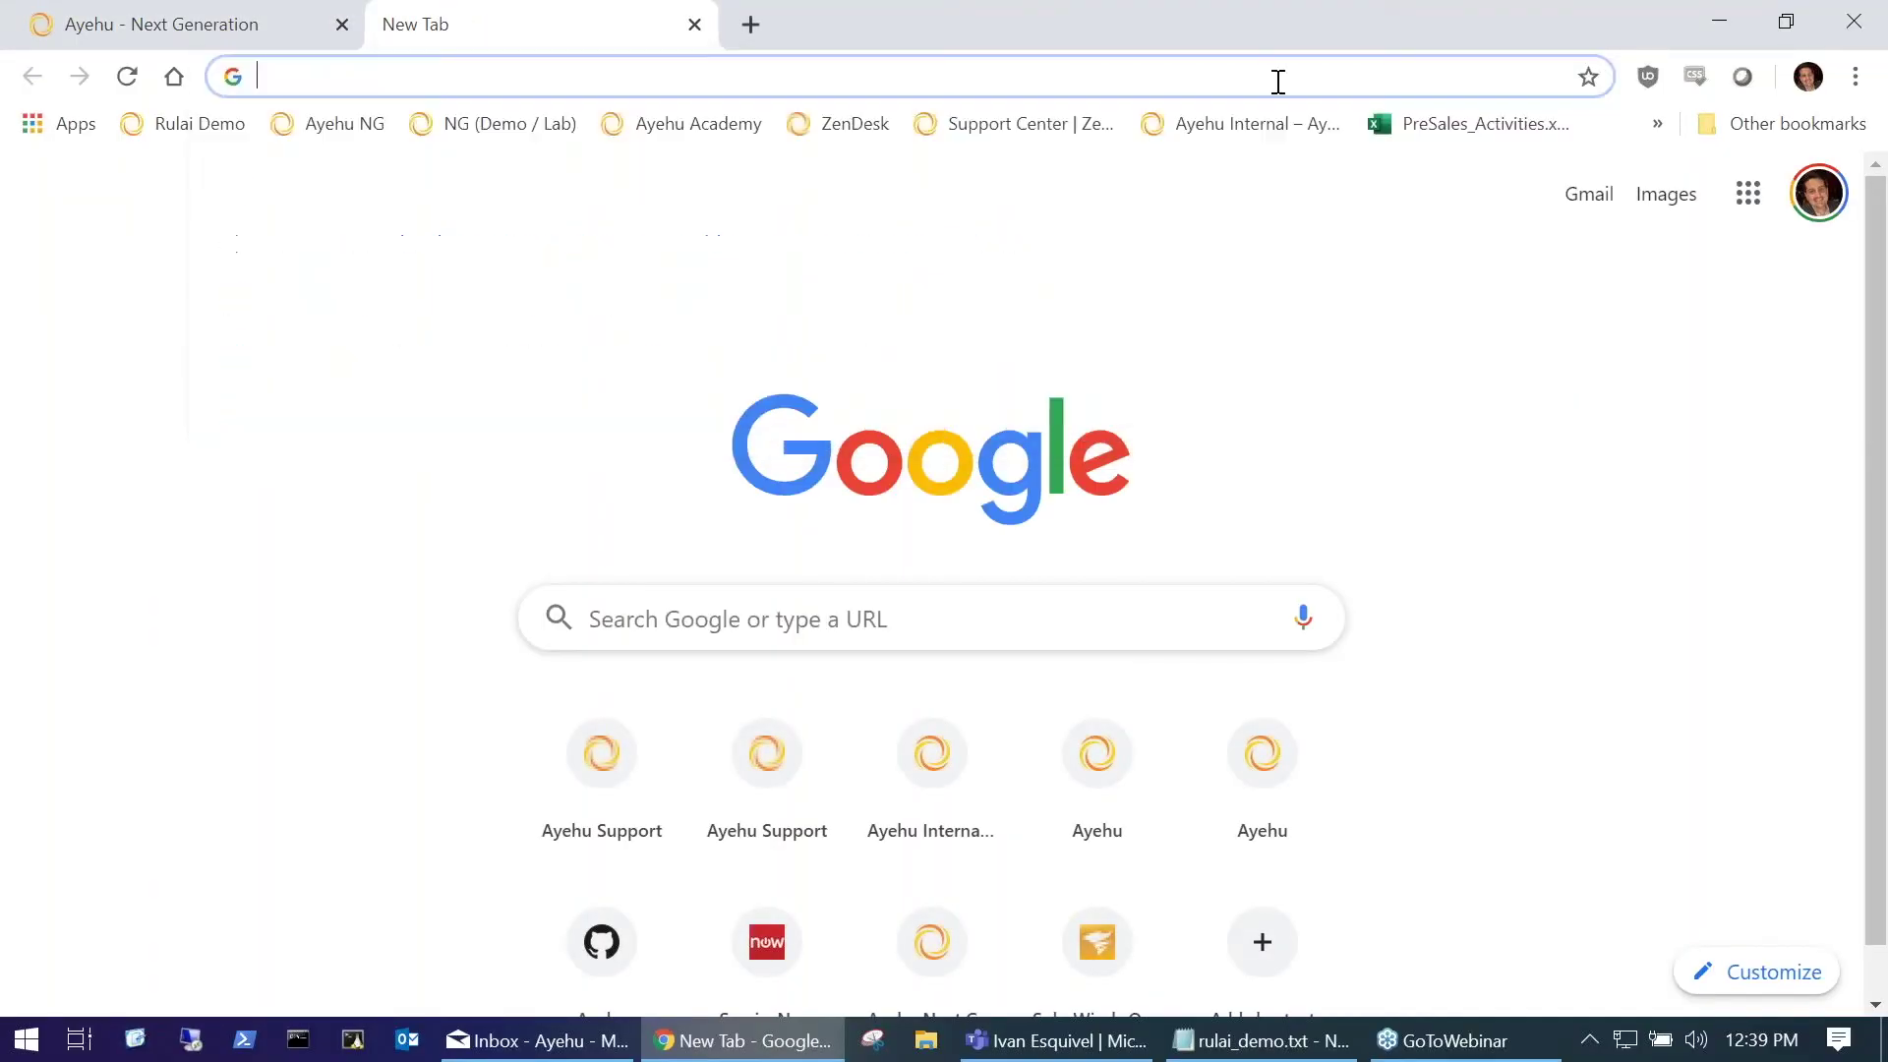
{"action": "left_click", "coordinate": [1658, 122]}
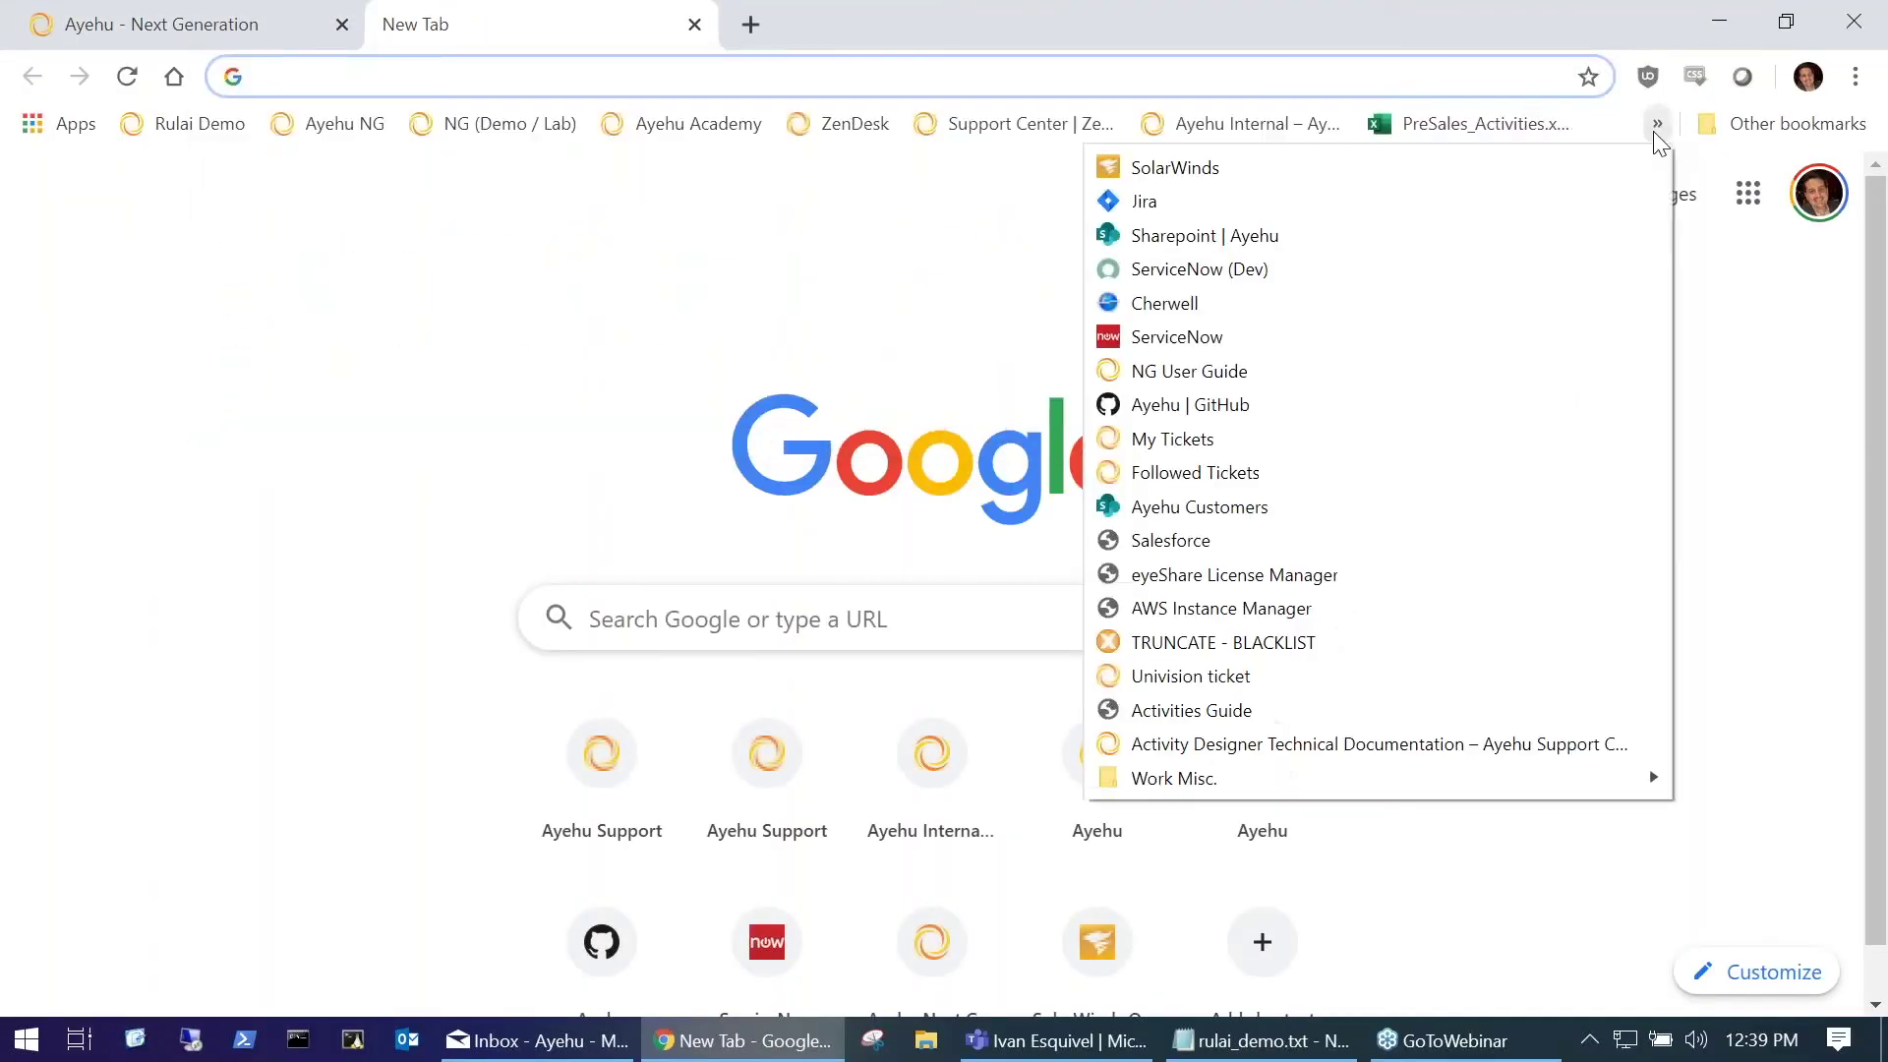
{"action": "left_click", "coordinate": [1270, 334]}
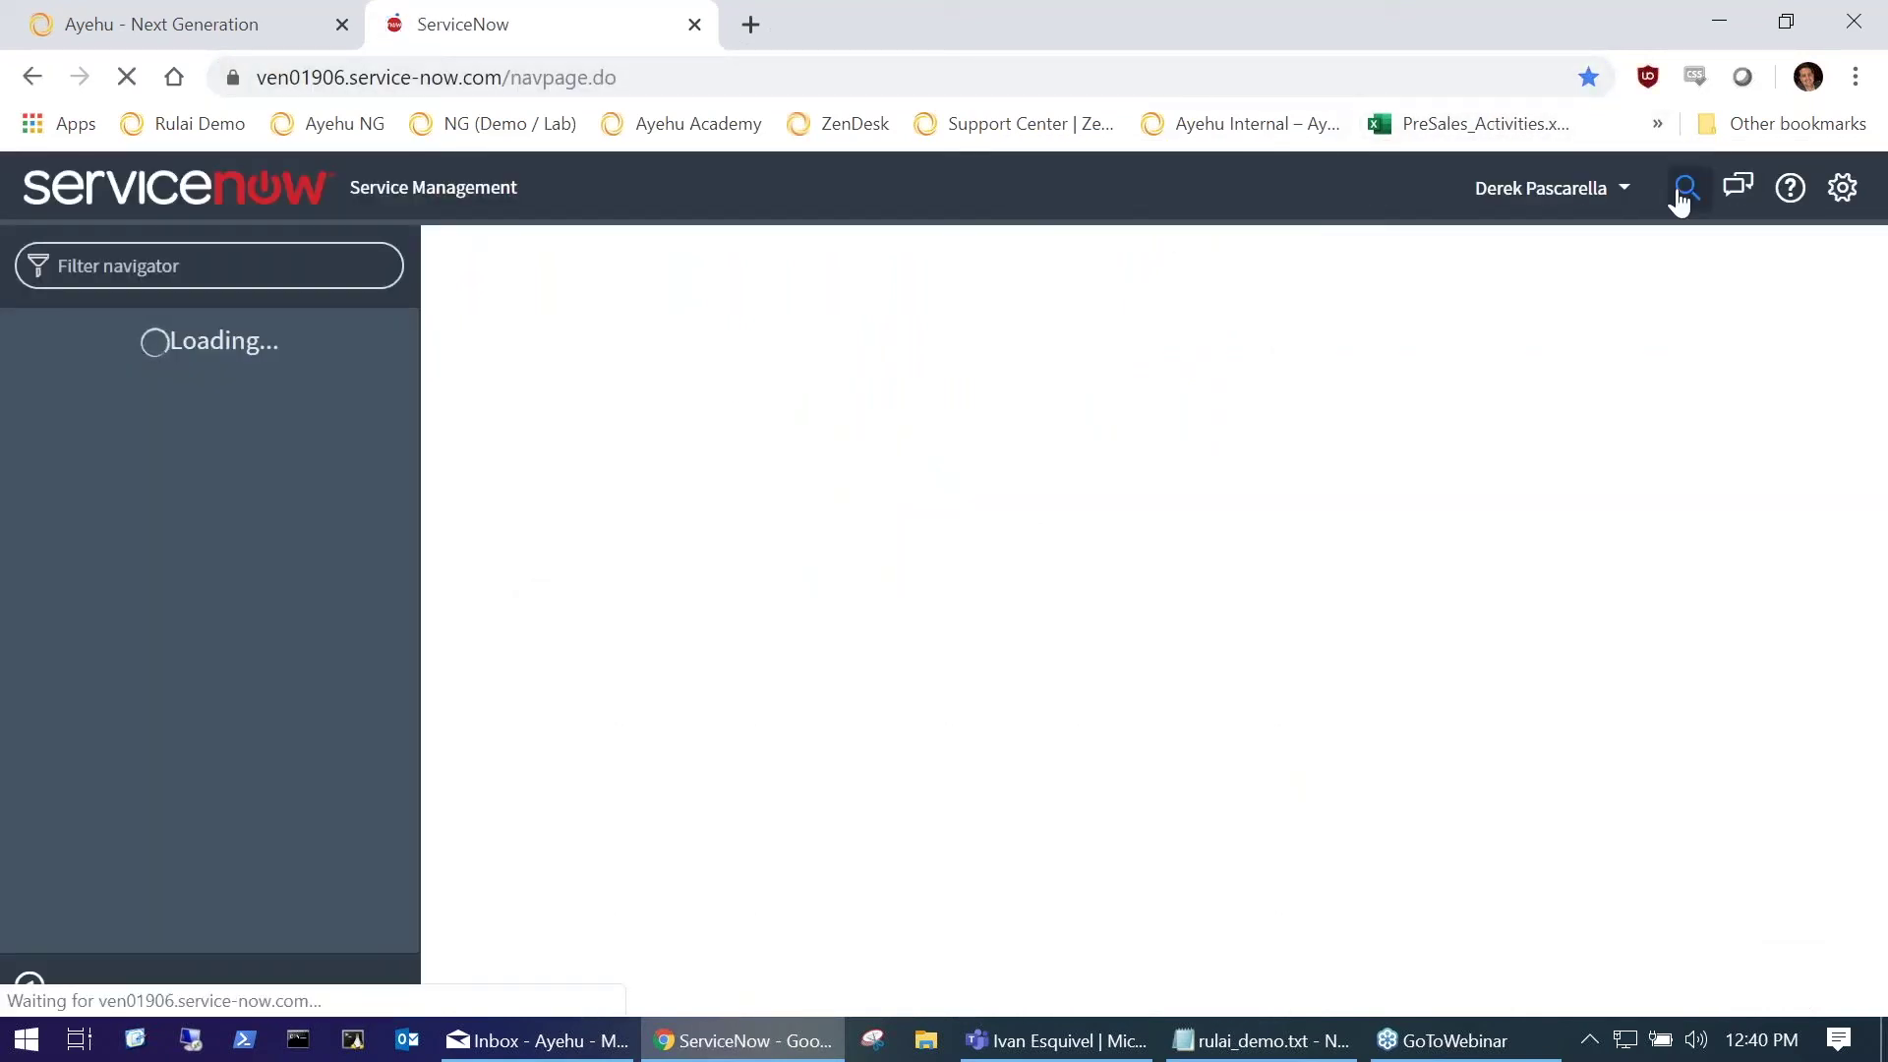
Step: Search ServiceNow for INC0068051 and review the resolved password-reset incident form
{"action": "left_click", "coordinate": [1683, 191]}
{"action": "type", "text": "INC0068051"}
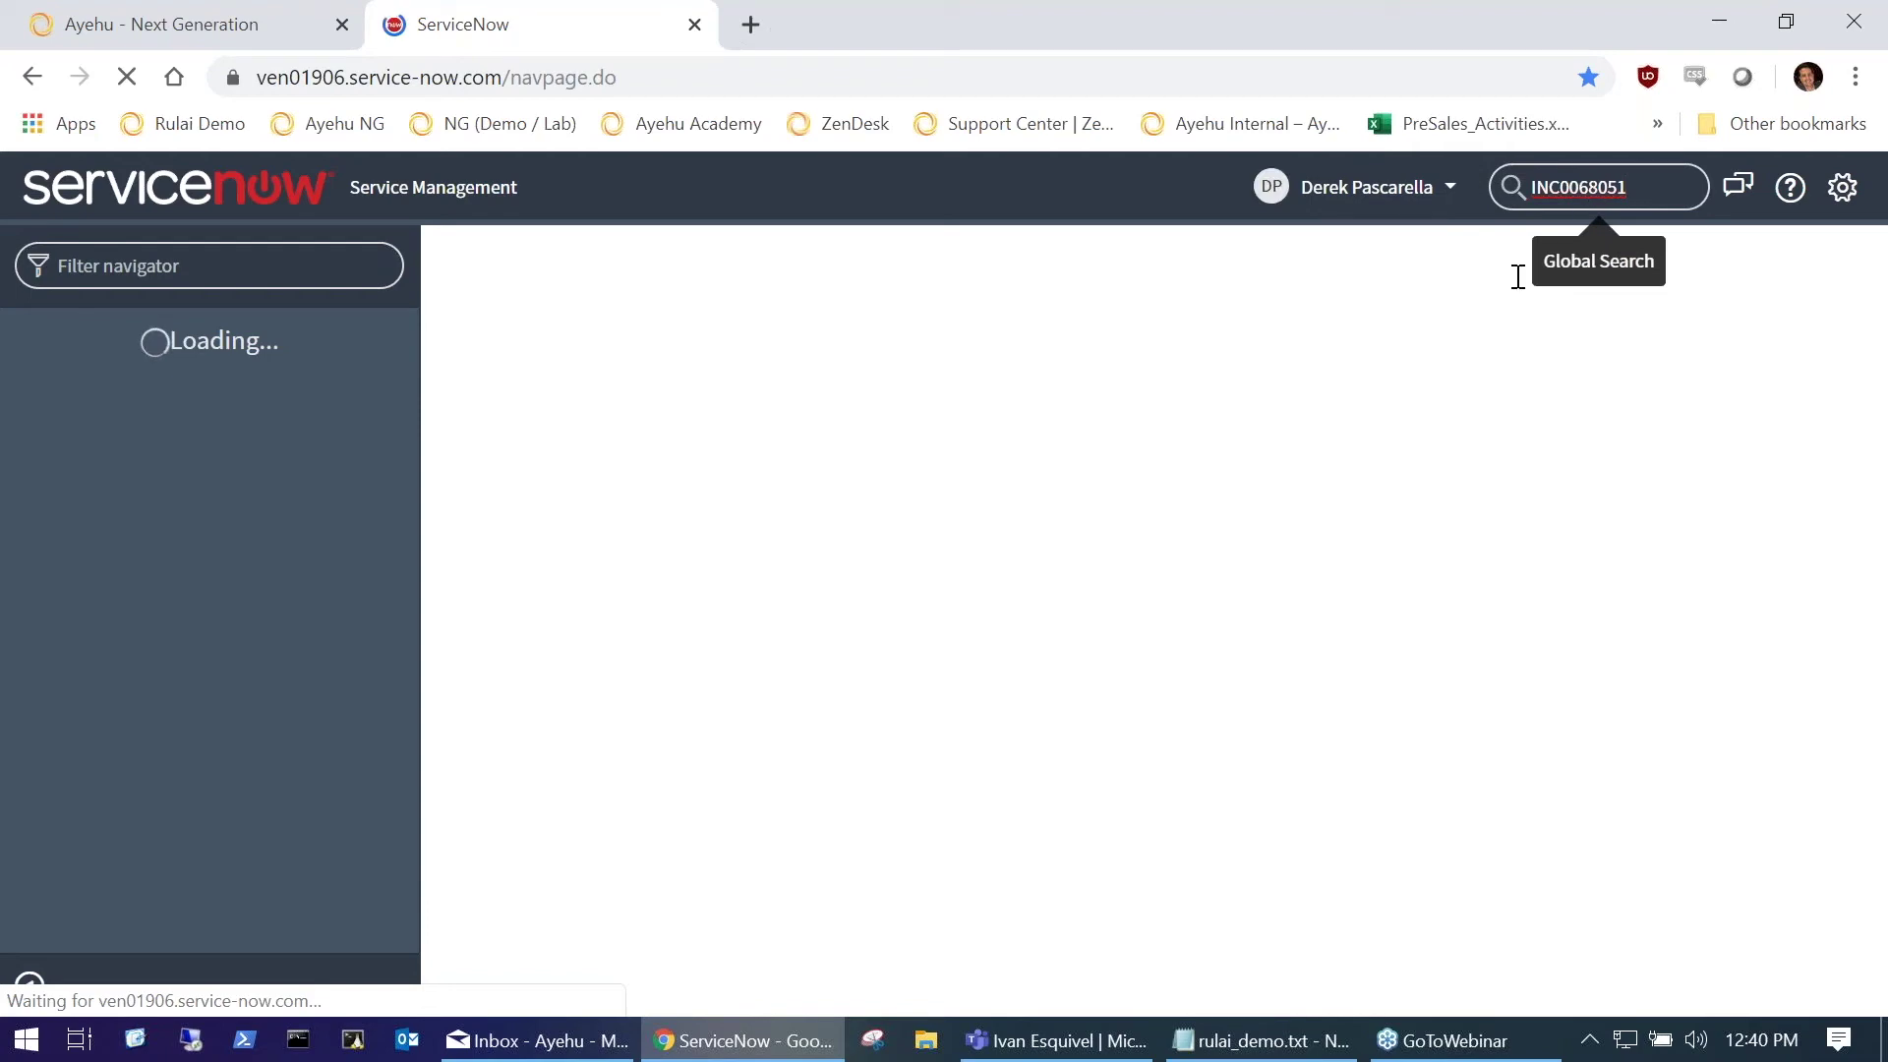
{"action": "key", "text": "Return"}
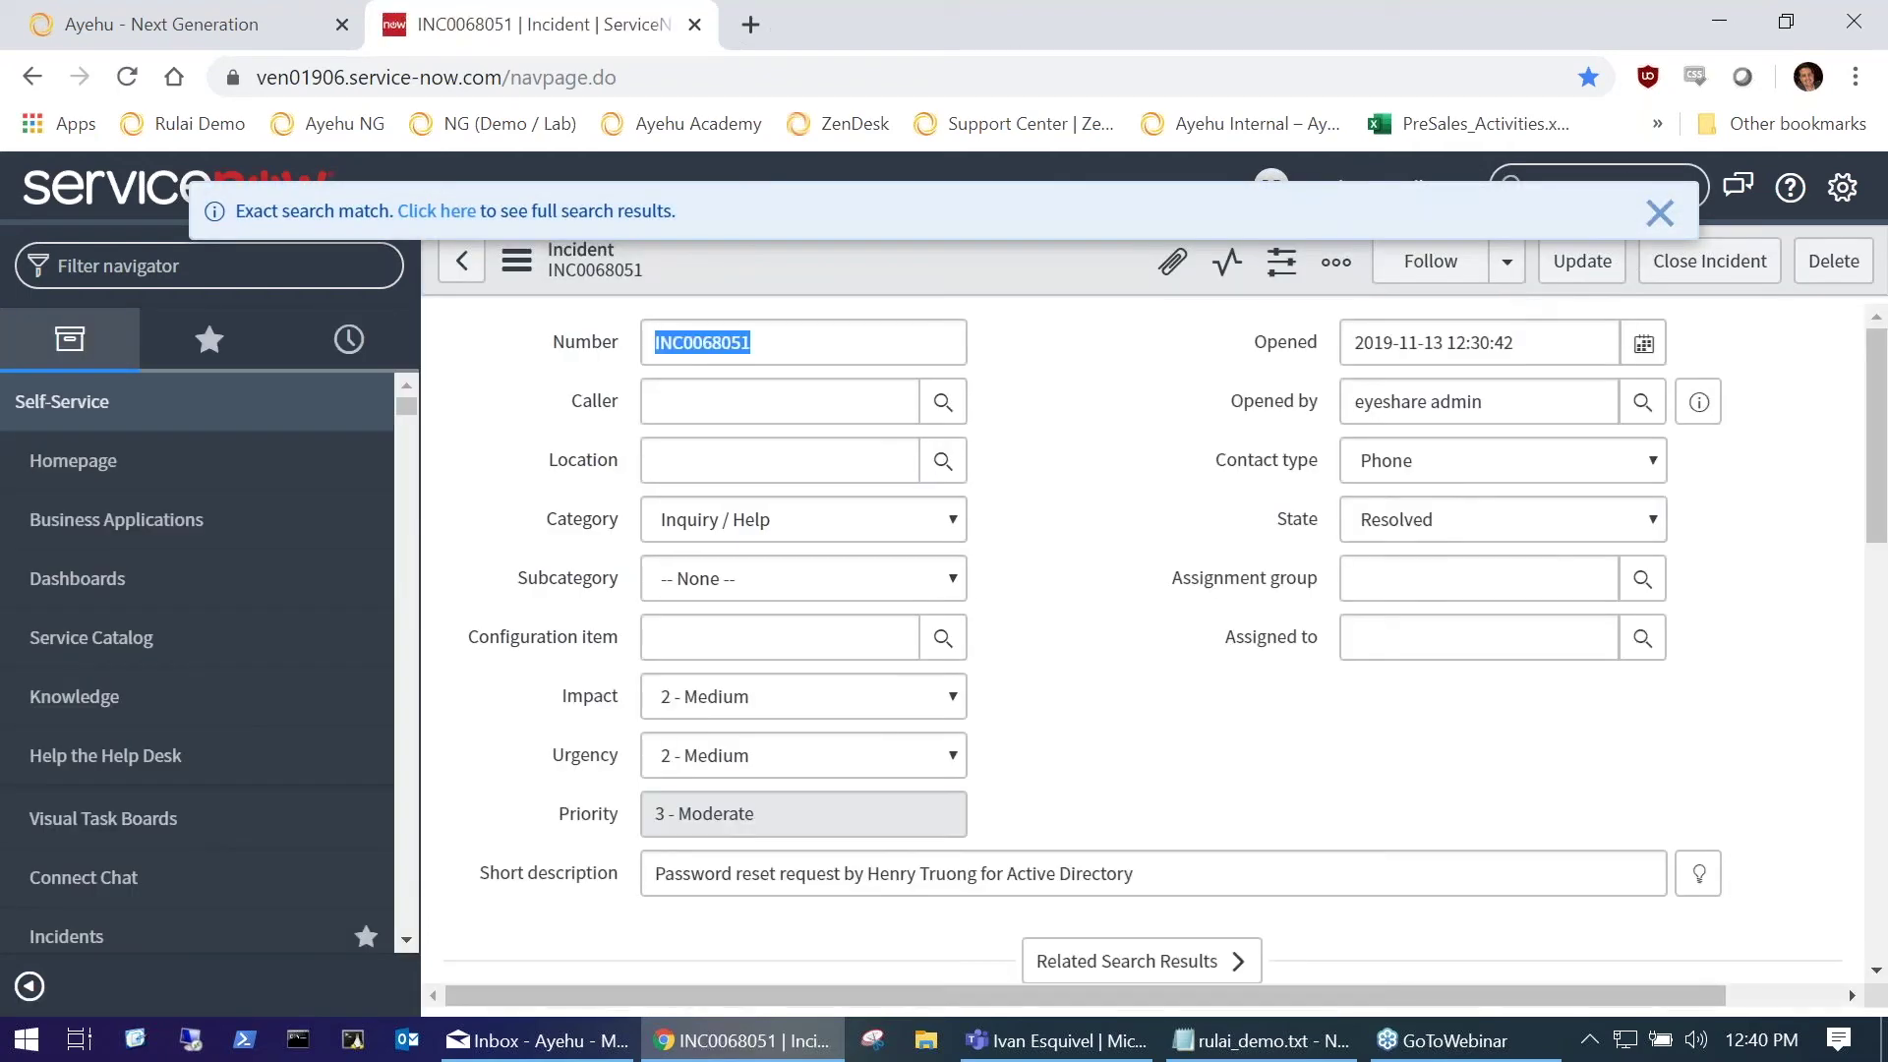
{"action": "scroll", "coordinate": [1241, 461], "scroll_direction": "down", "scroll_amount": 1}
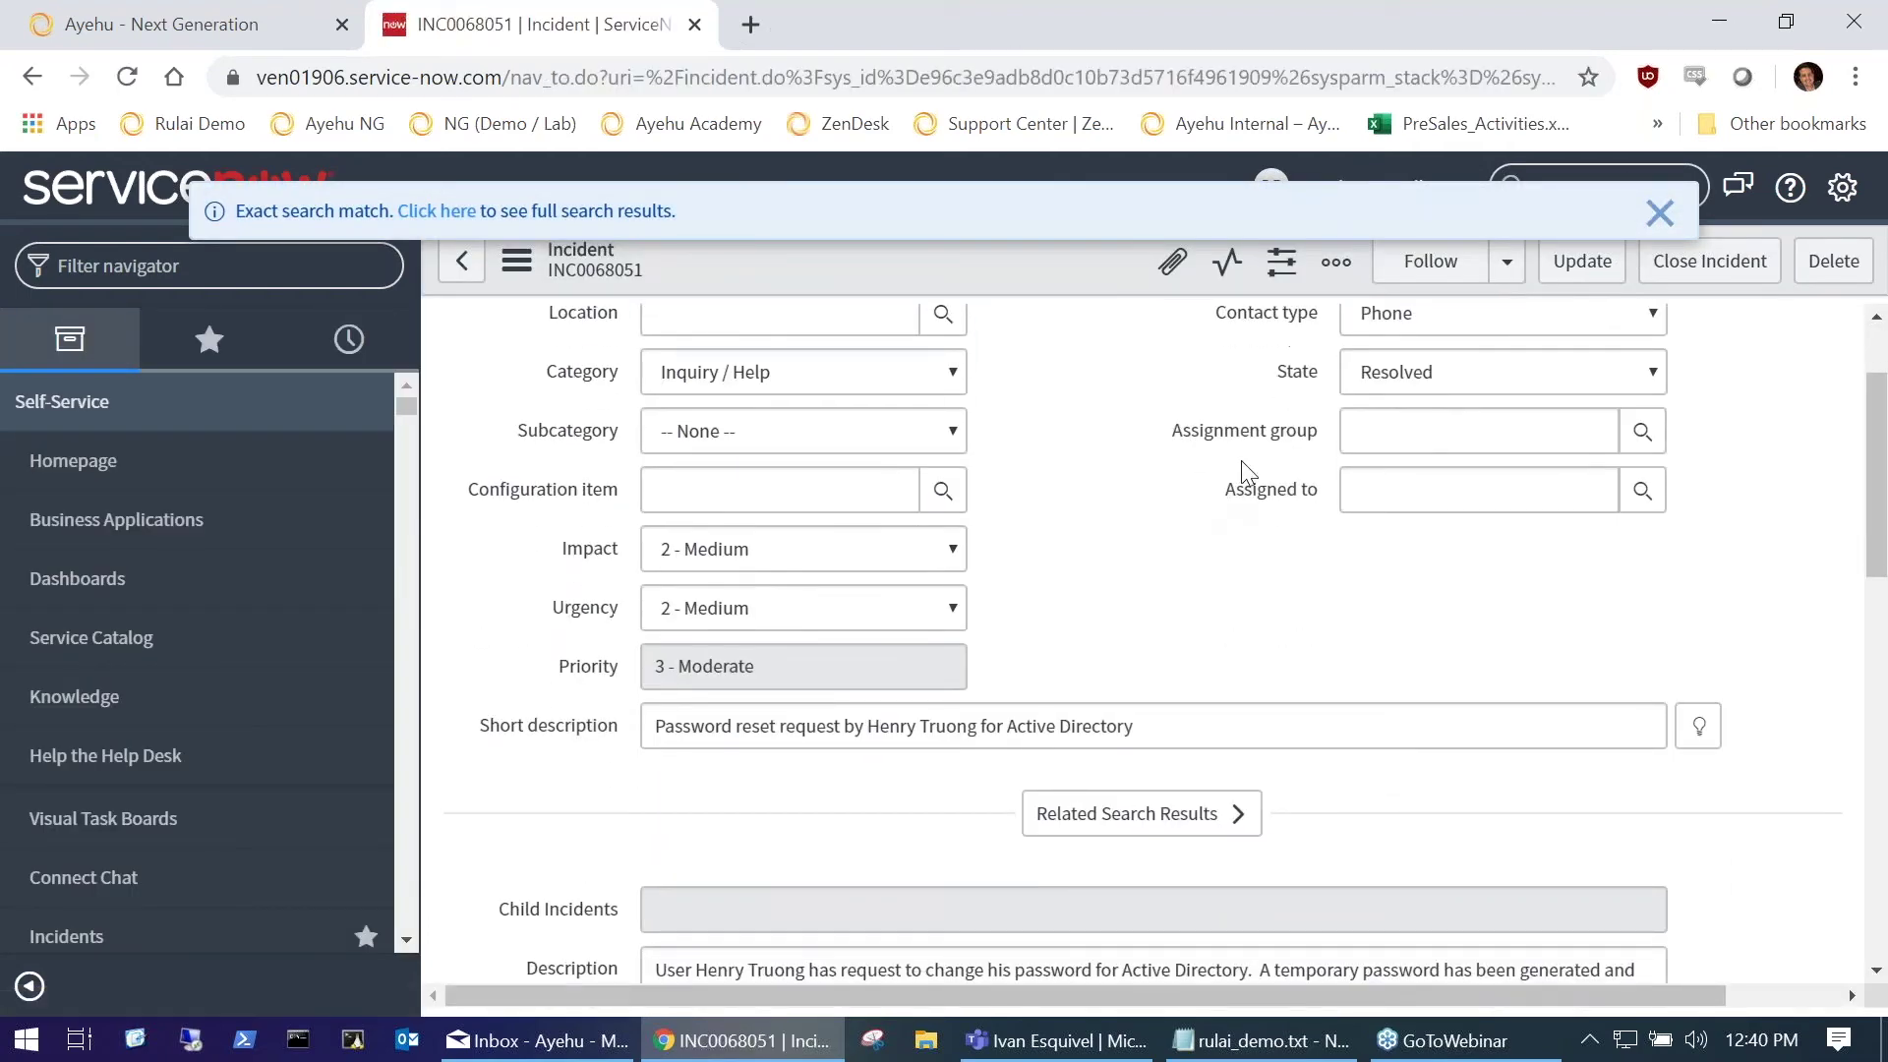
{"action": "left_click", "coordinate": [1660, 213]}
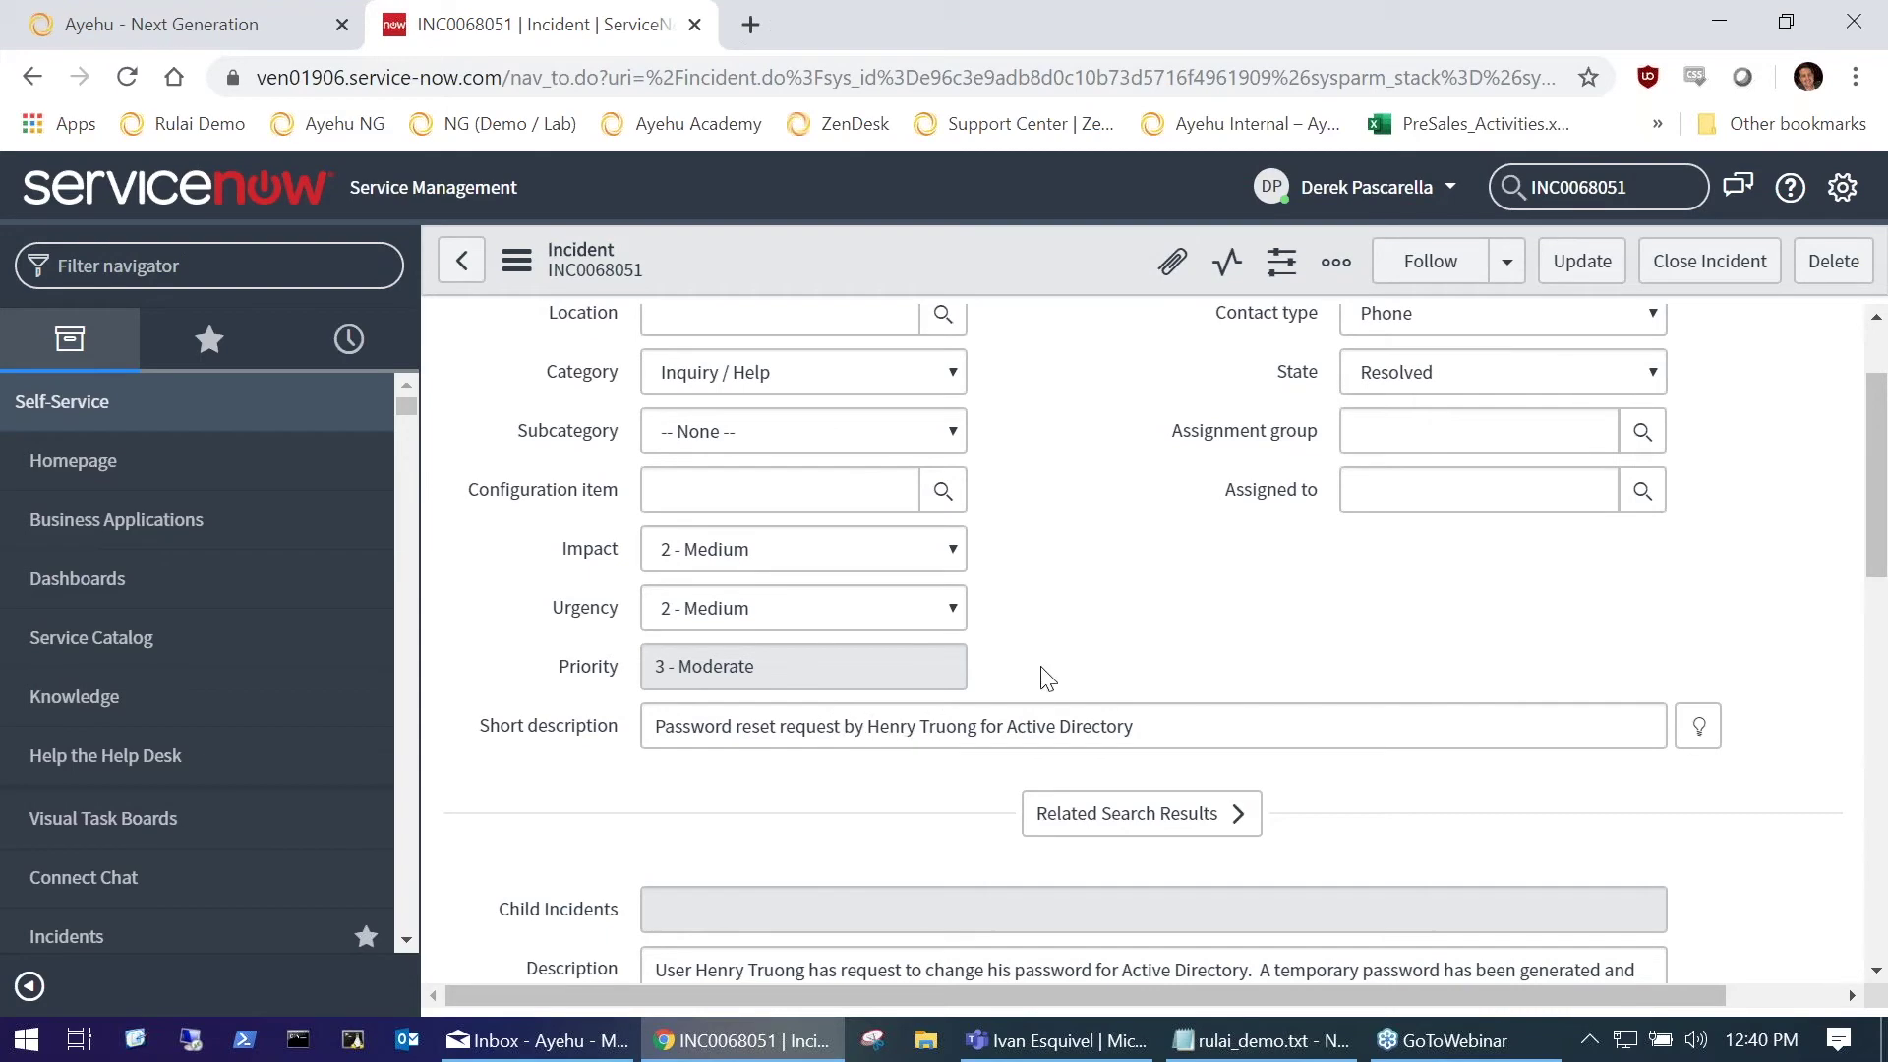
{"action": "scroll", "coordinate": [1045, 683], "scroll_direction": "down", "scroll_amount": 1}
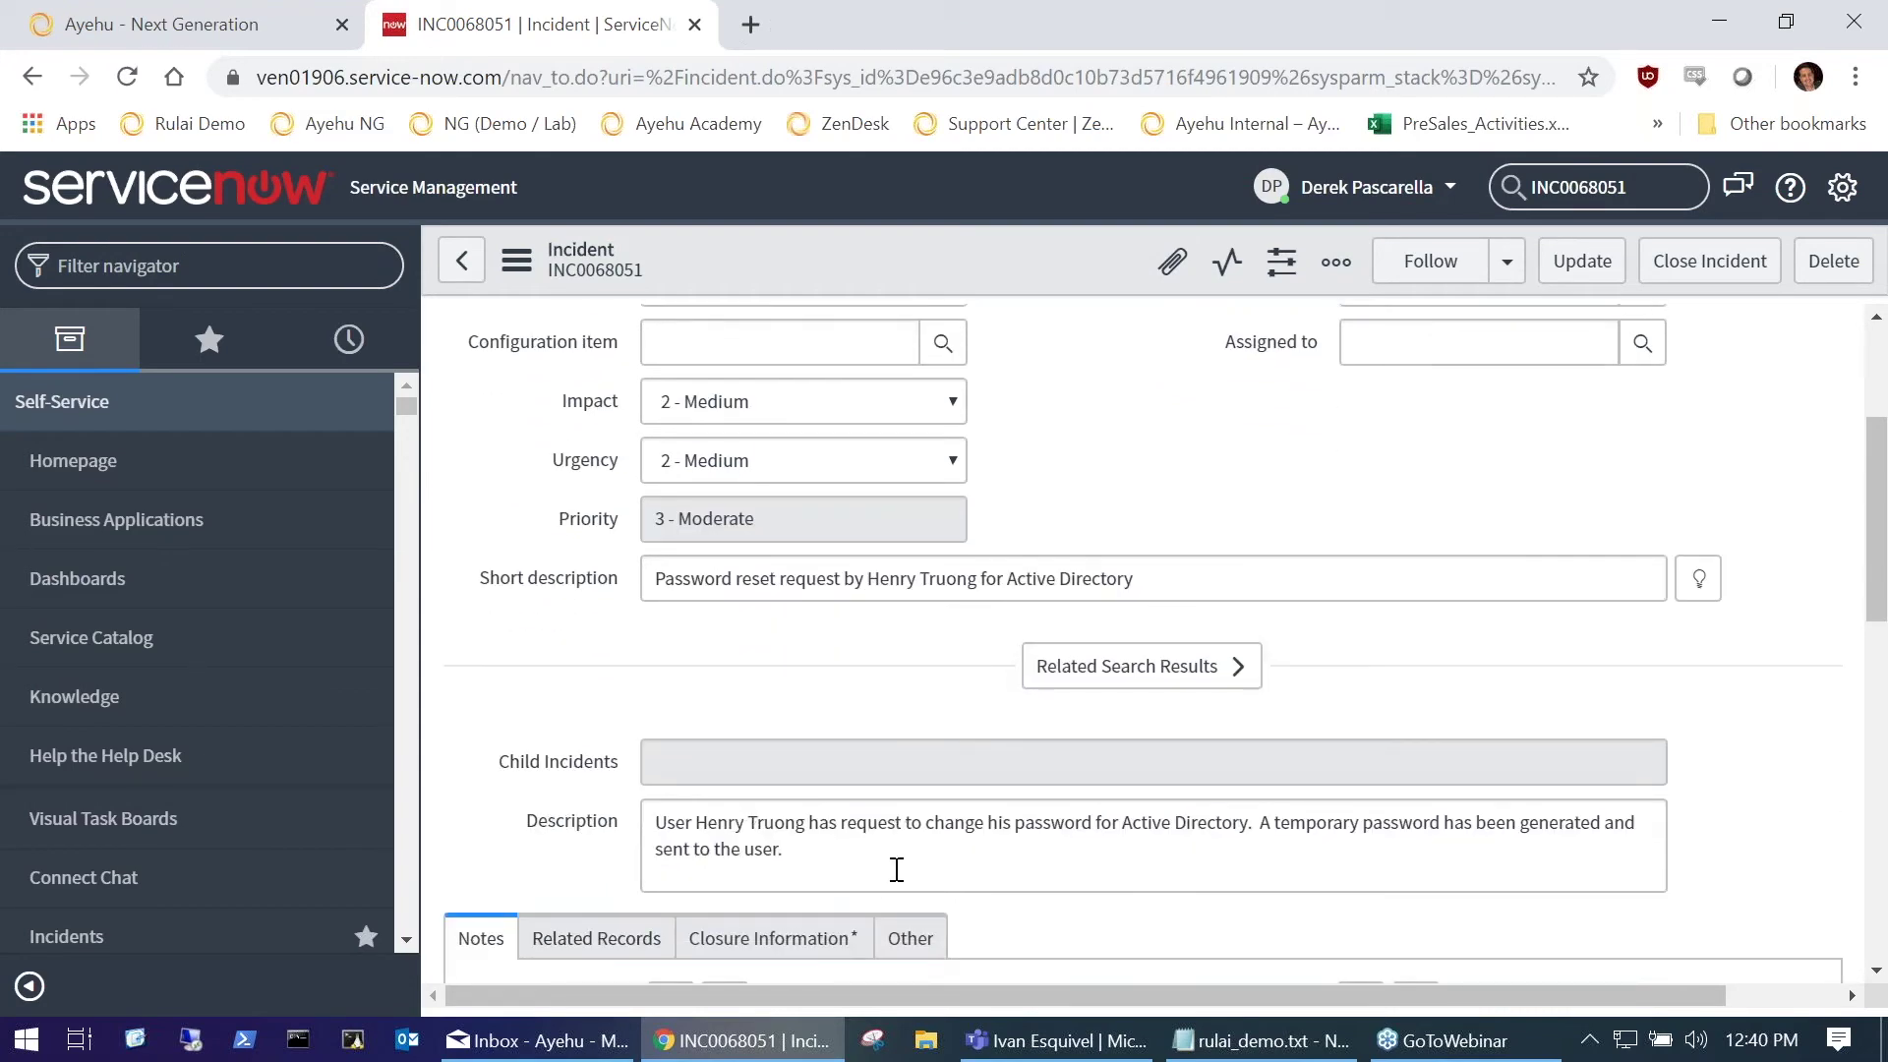
Step: Close the ServiceNow tab and return to Ayehu NG's Workflow Designer in full screen
{"action": "left_click", "coordinate": [694, 25]}
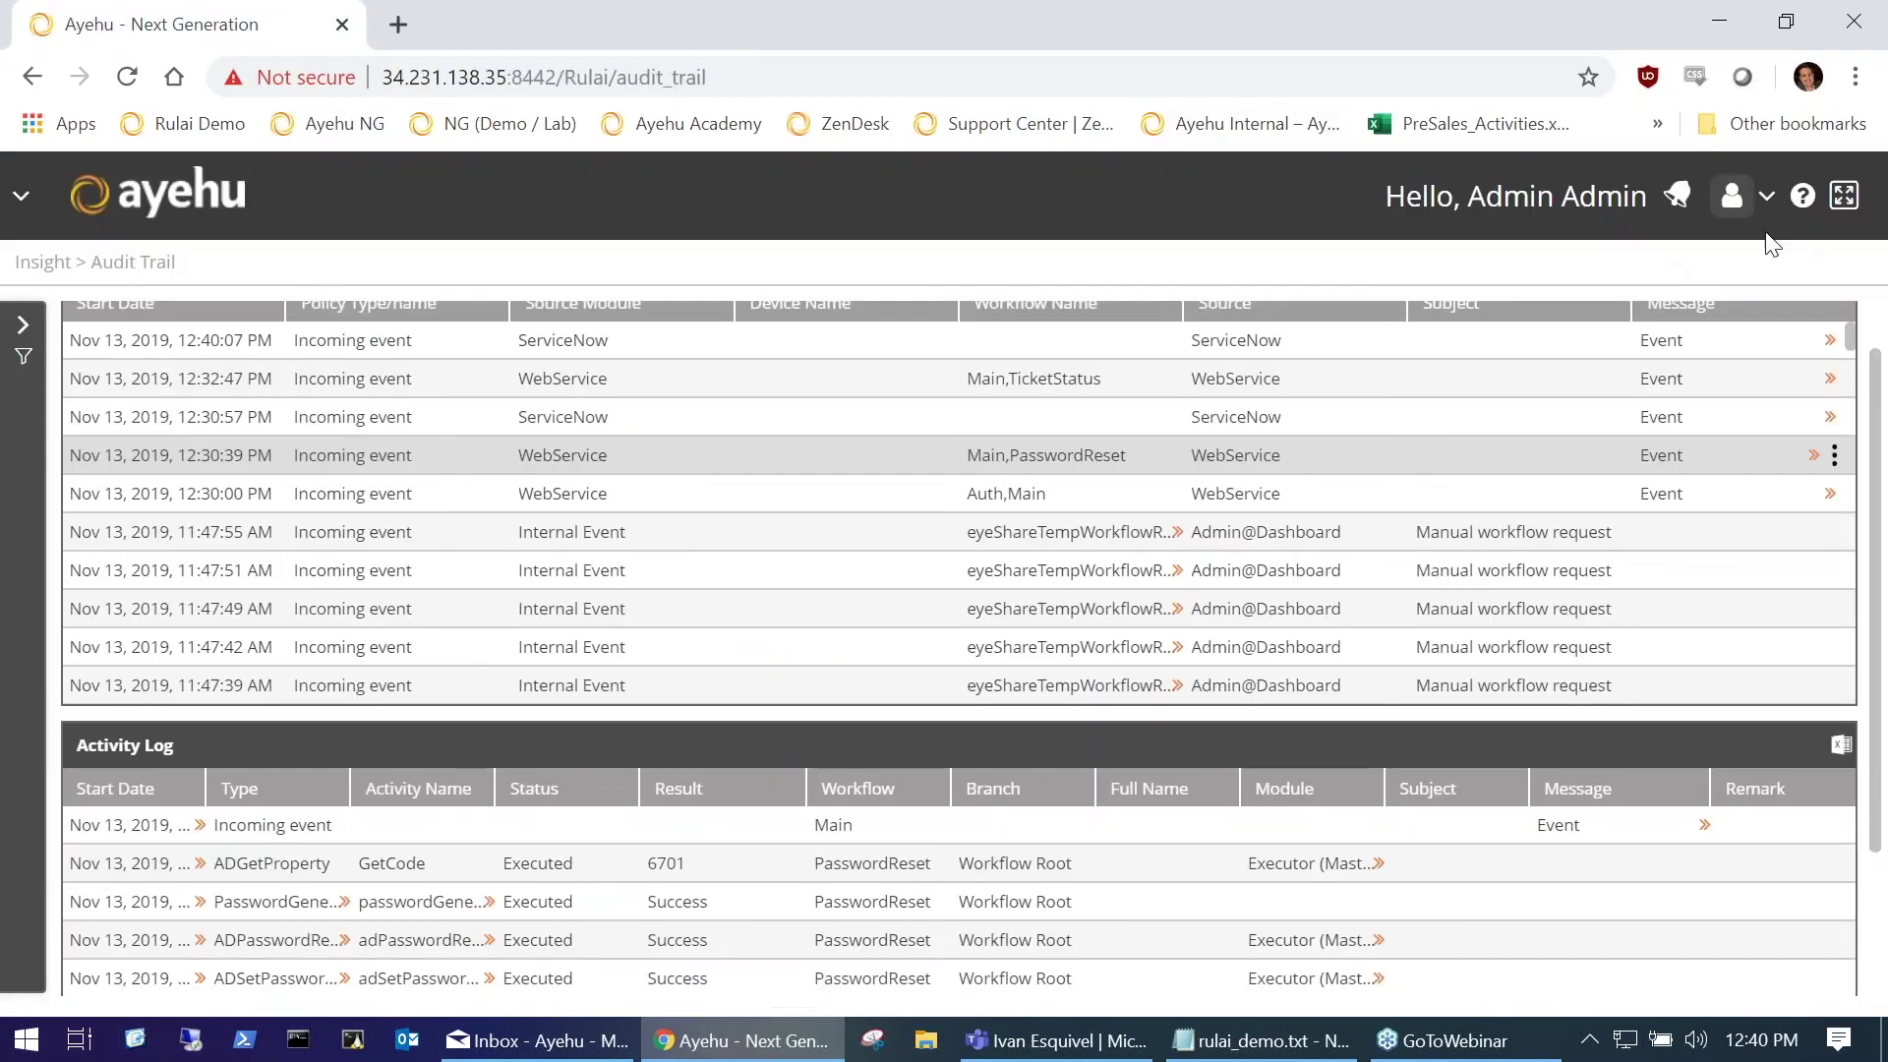
{"action": "left_click", "coordinate": [1843, 195]}
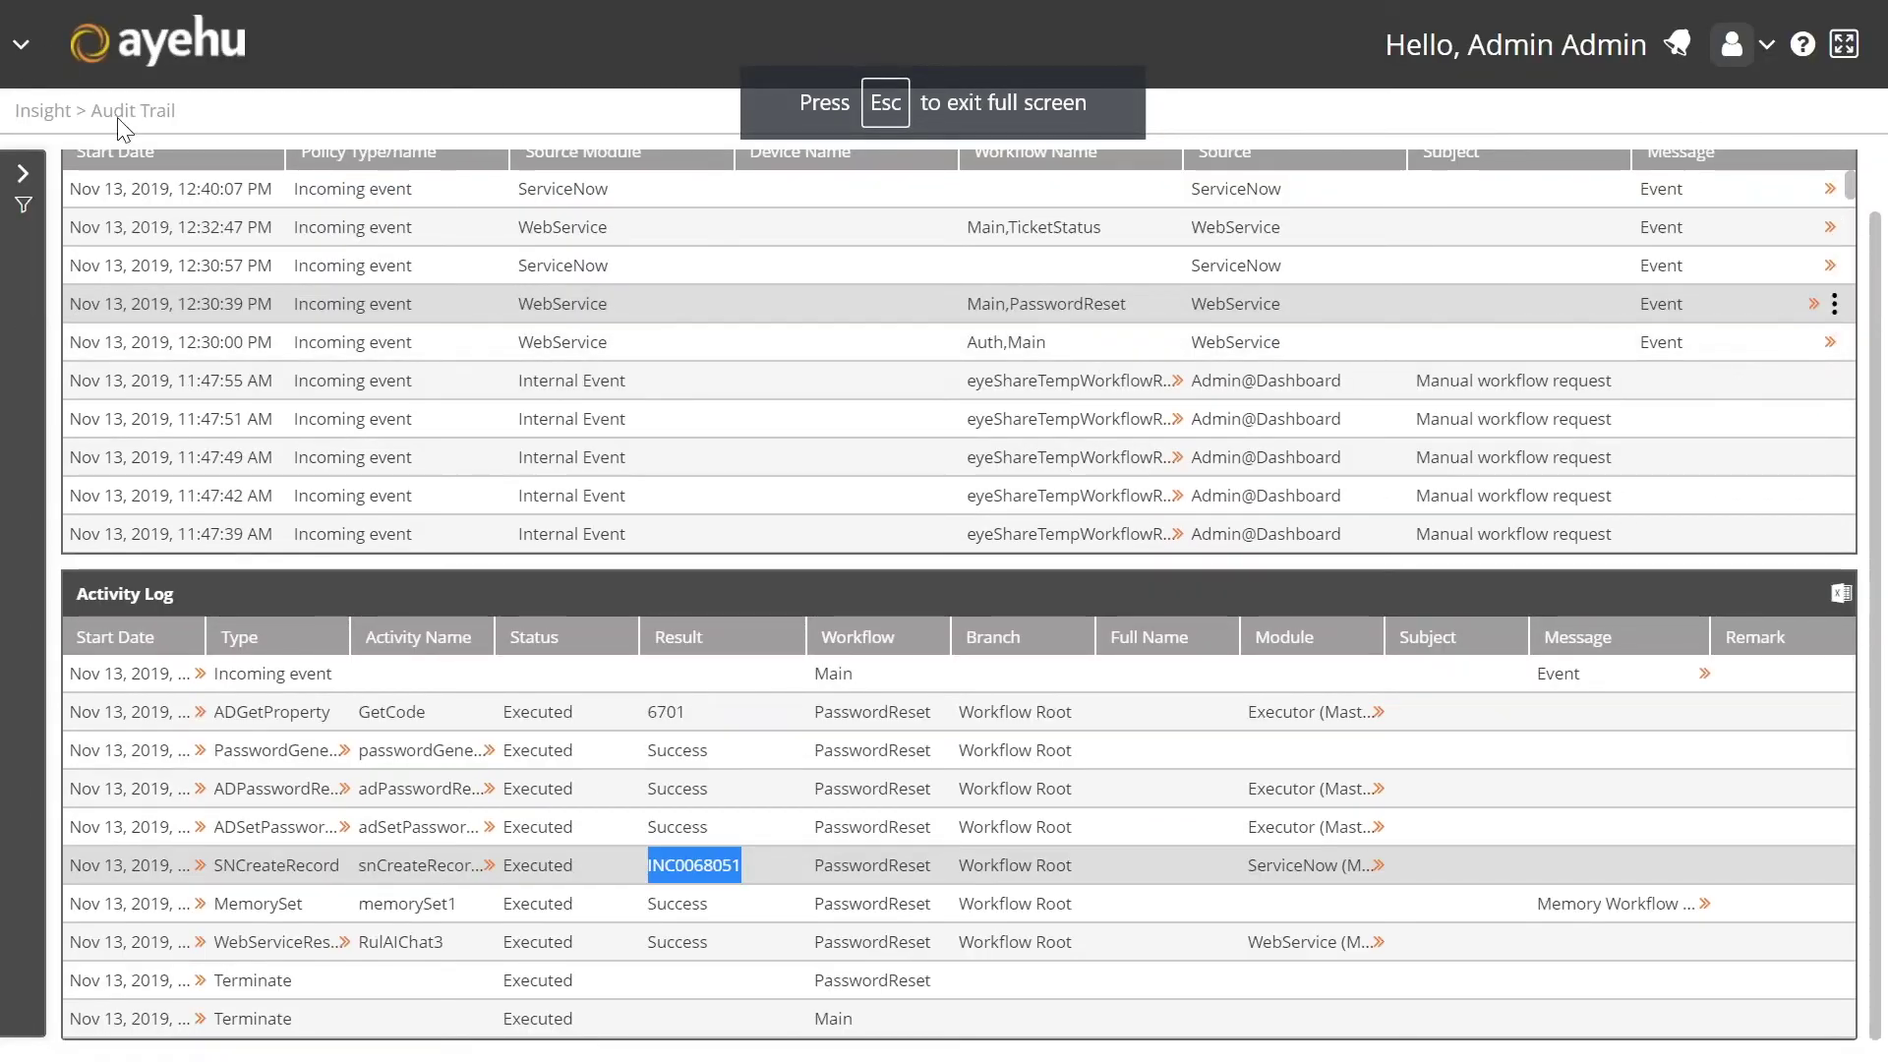
{"action": "left_click", "coordinate": [24, 49]}
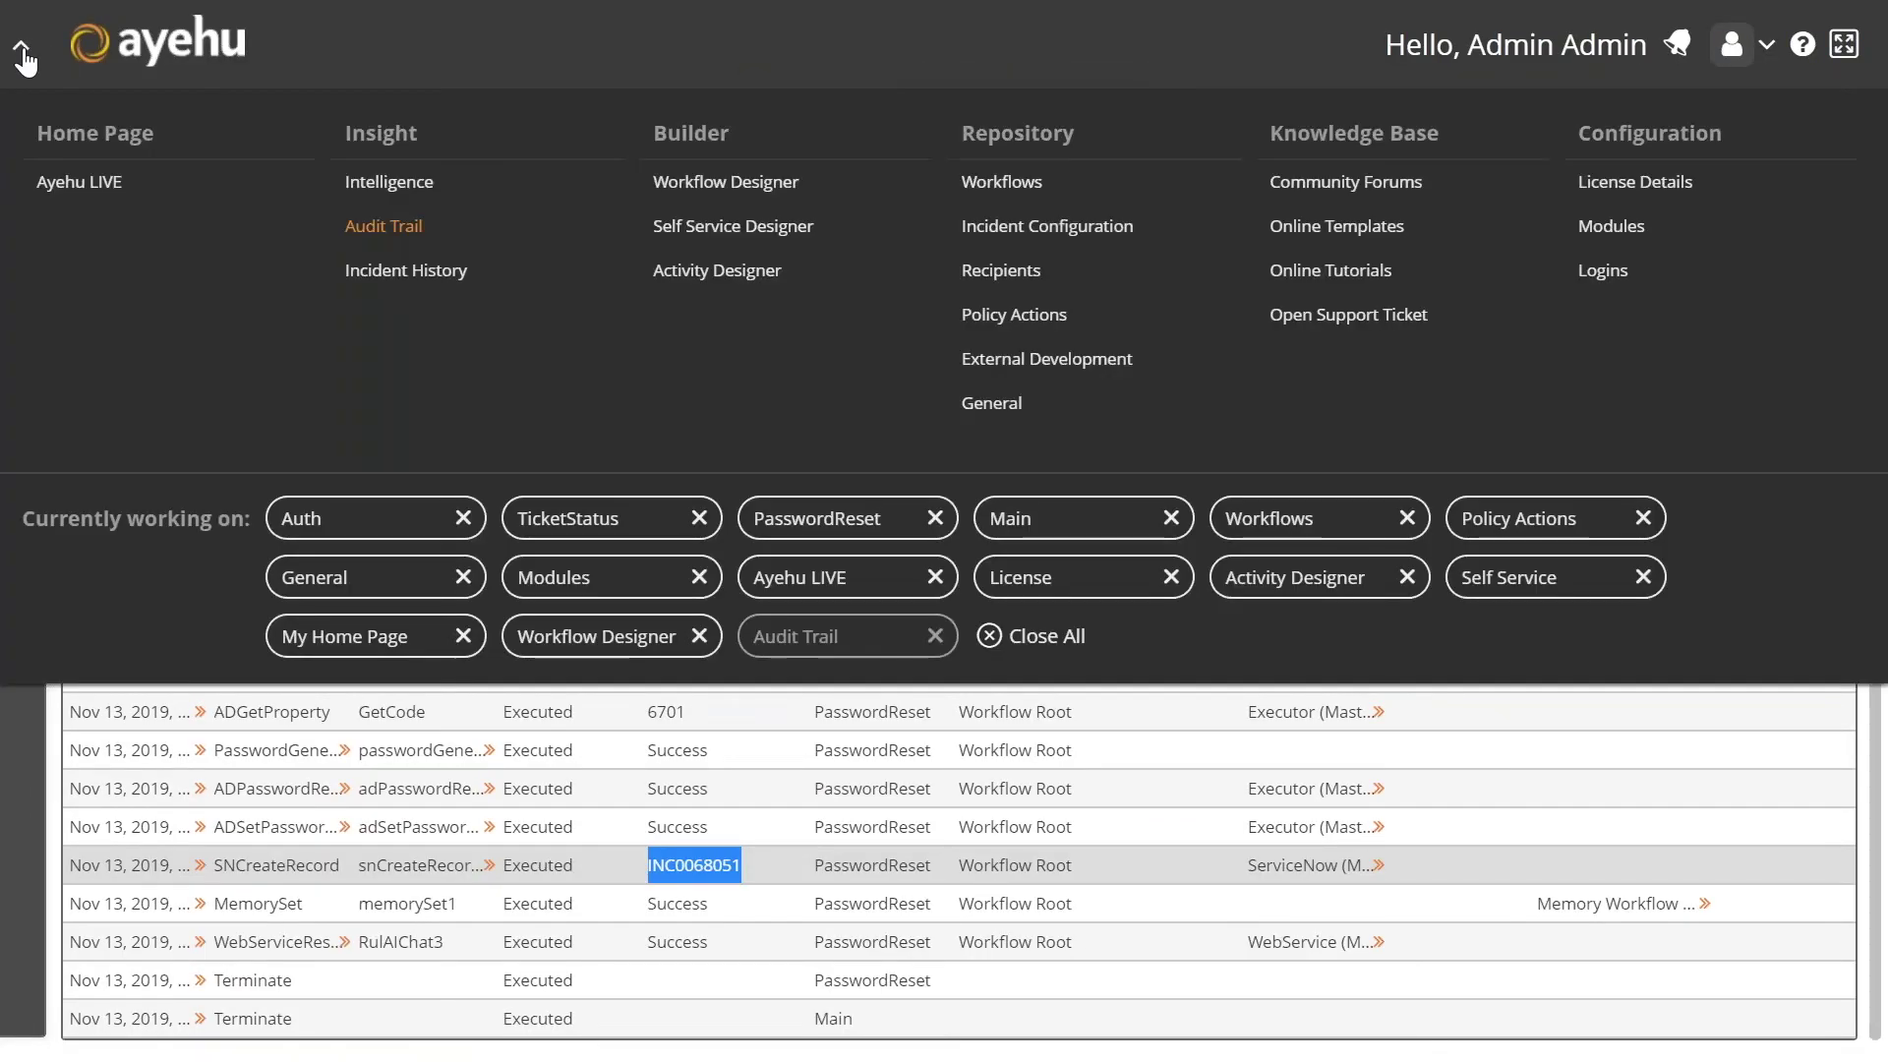
{"action": "left_click", "coordinate": [685, 185]}
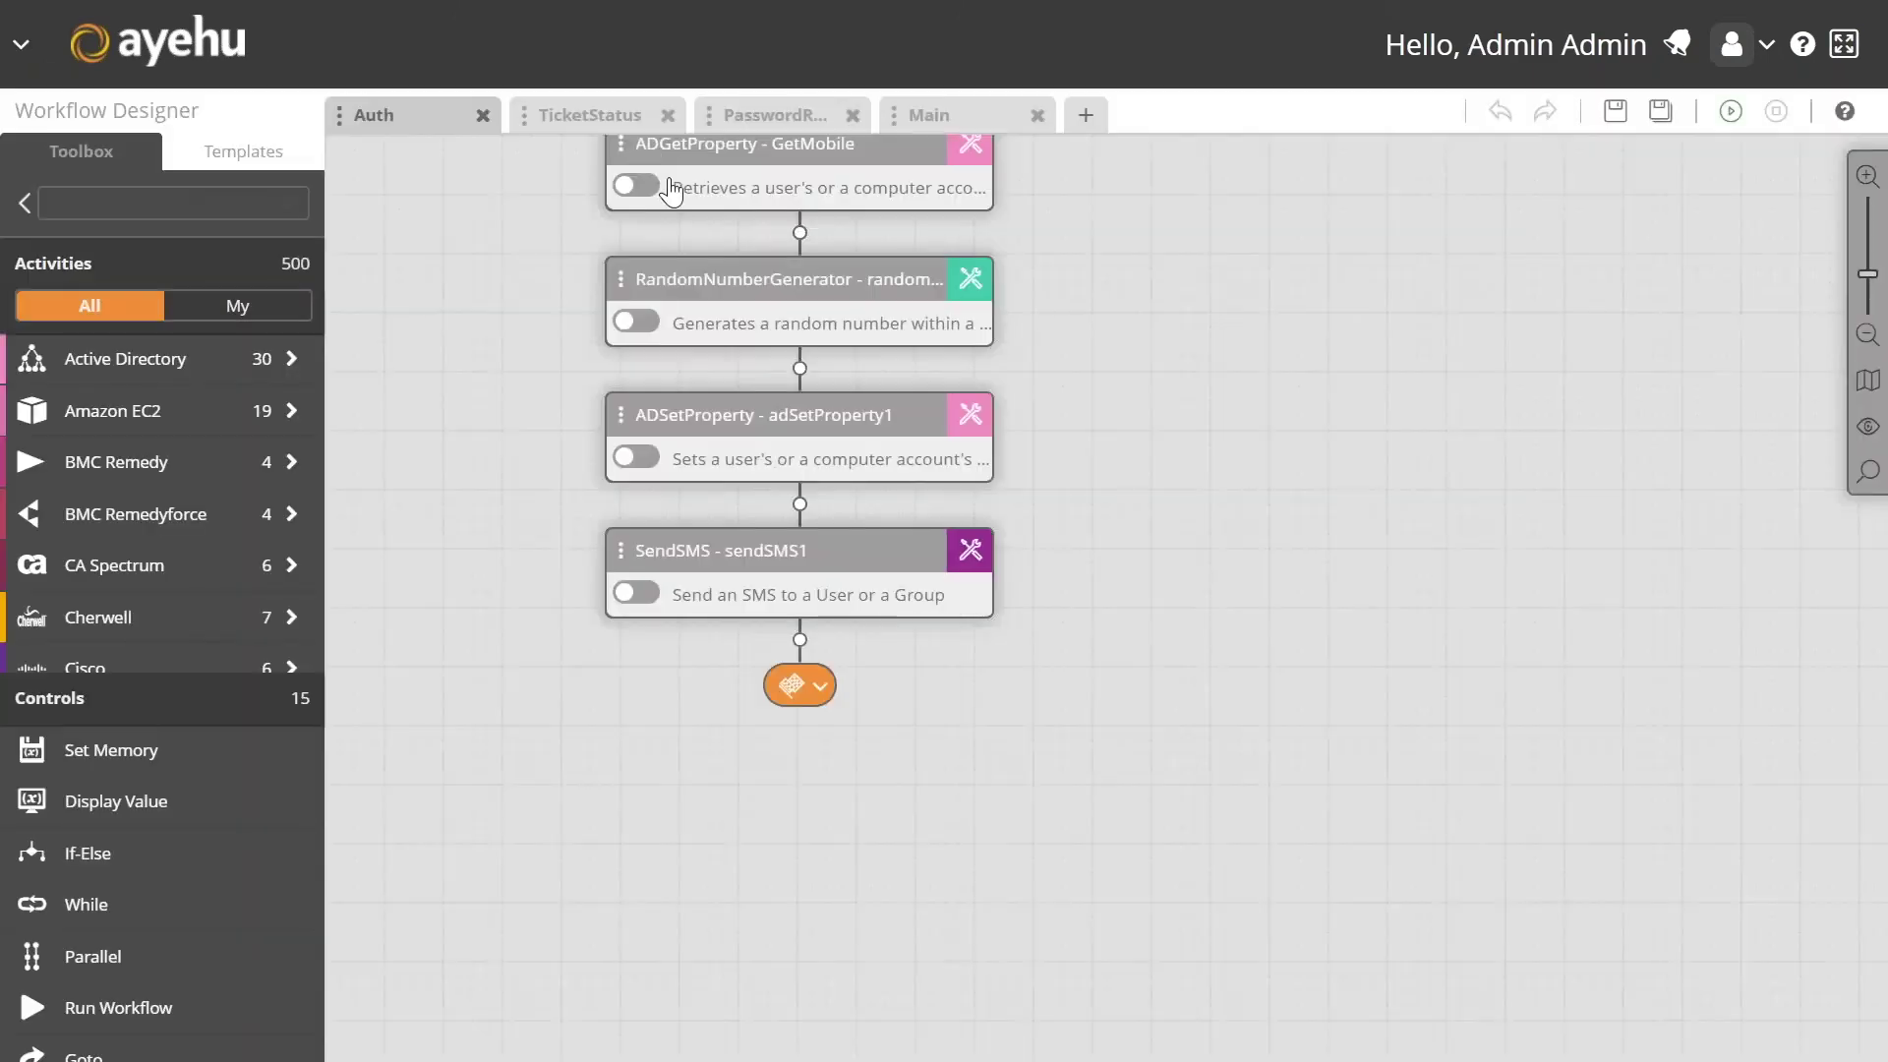
Step: Show the PasswordReset workflow, panning to bring its right-hand branch into view
{"action": "left_click", "coordinate": [764, 116]}
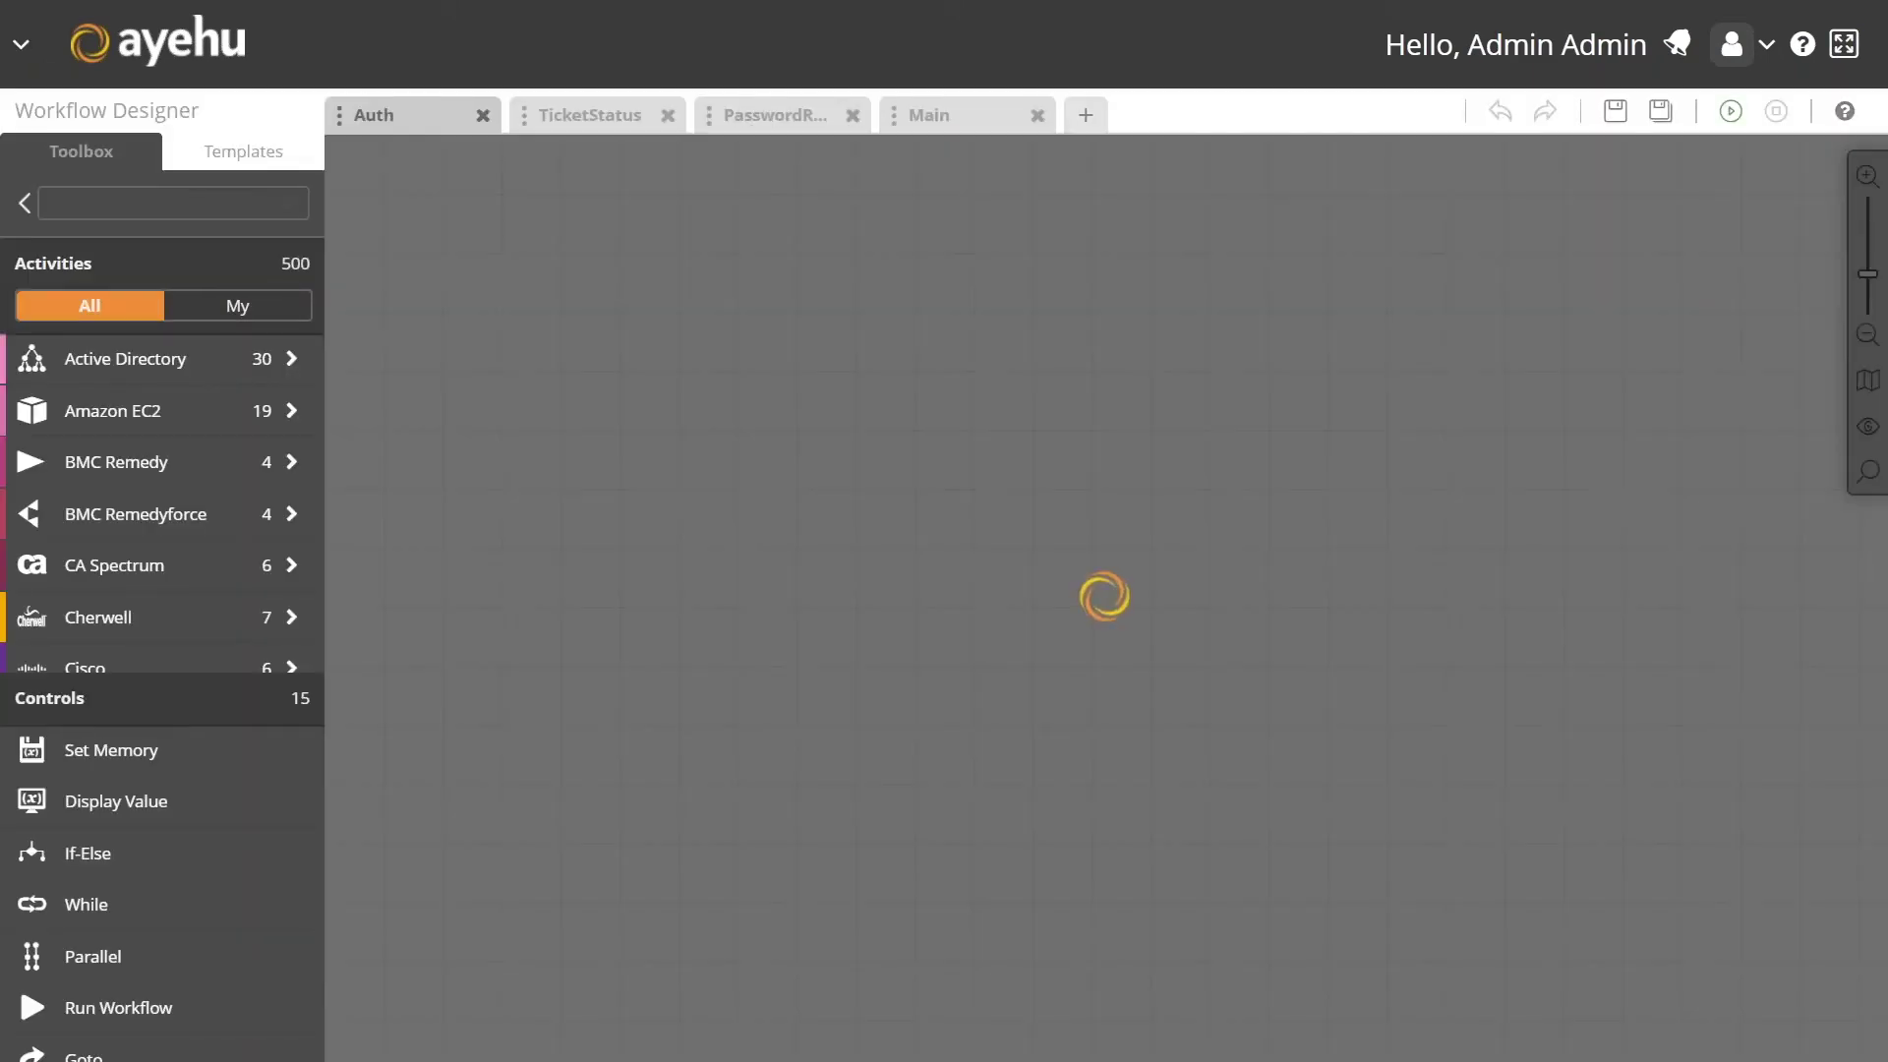
{"action": "left_click_drag", "start_coordinate": [1267, 290], "coordinate": [843, 290]}
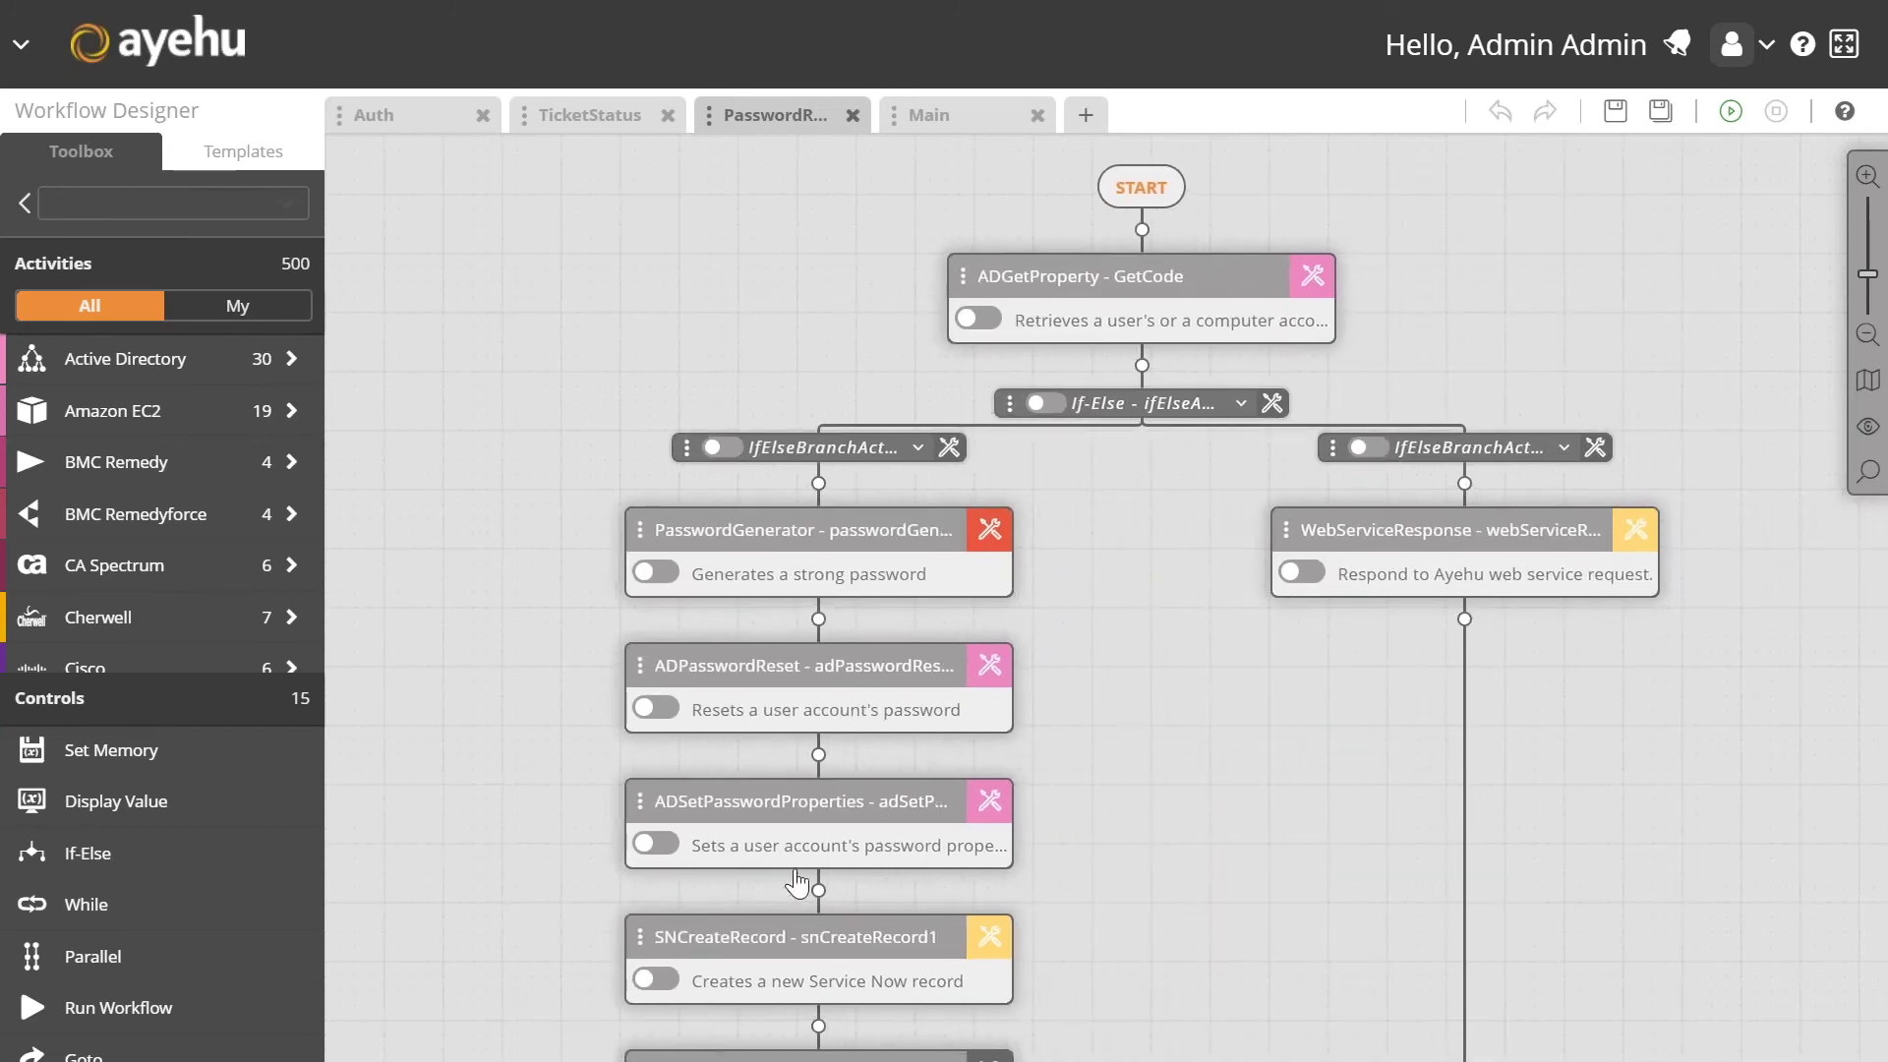
{"action": "left_click_drag", "start_coordinate": [1091, 657], "coordinate": [995, 629]}
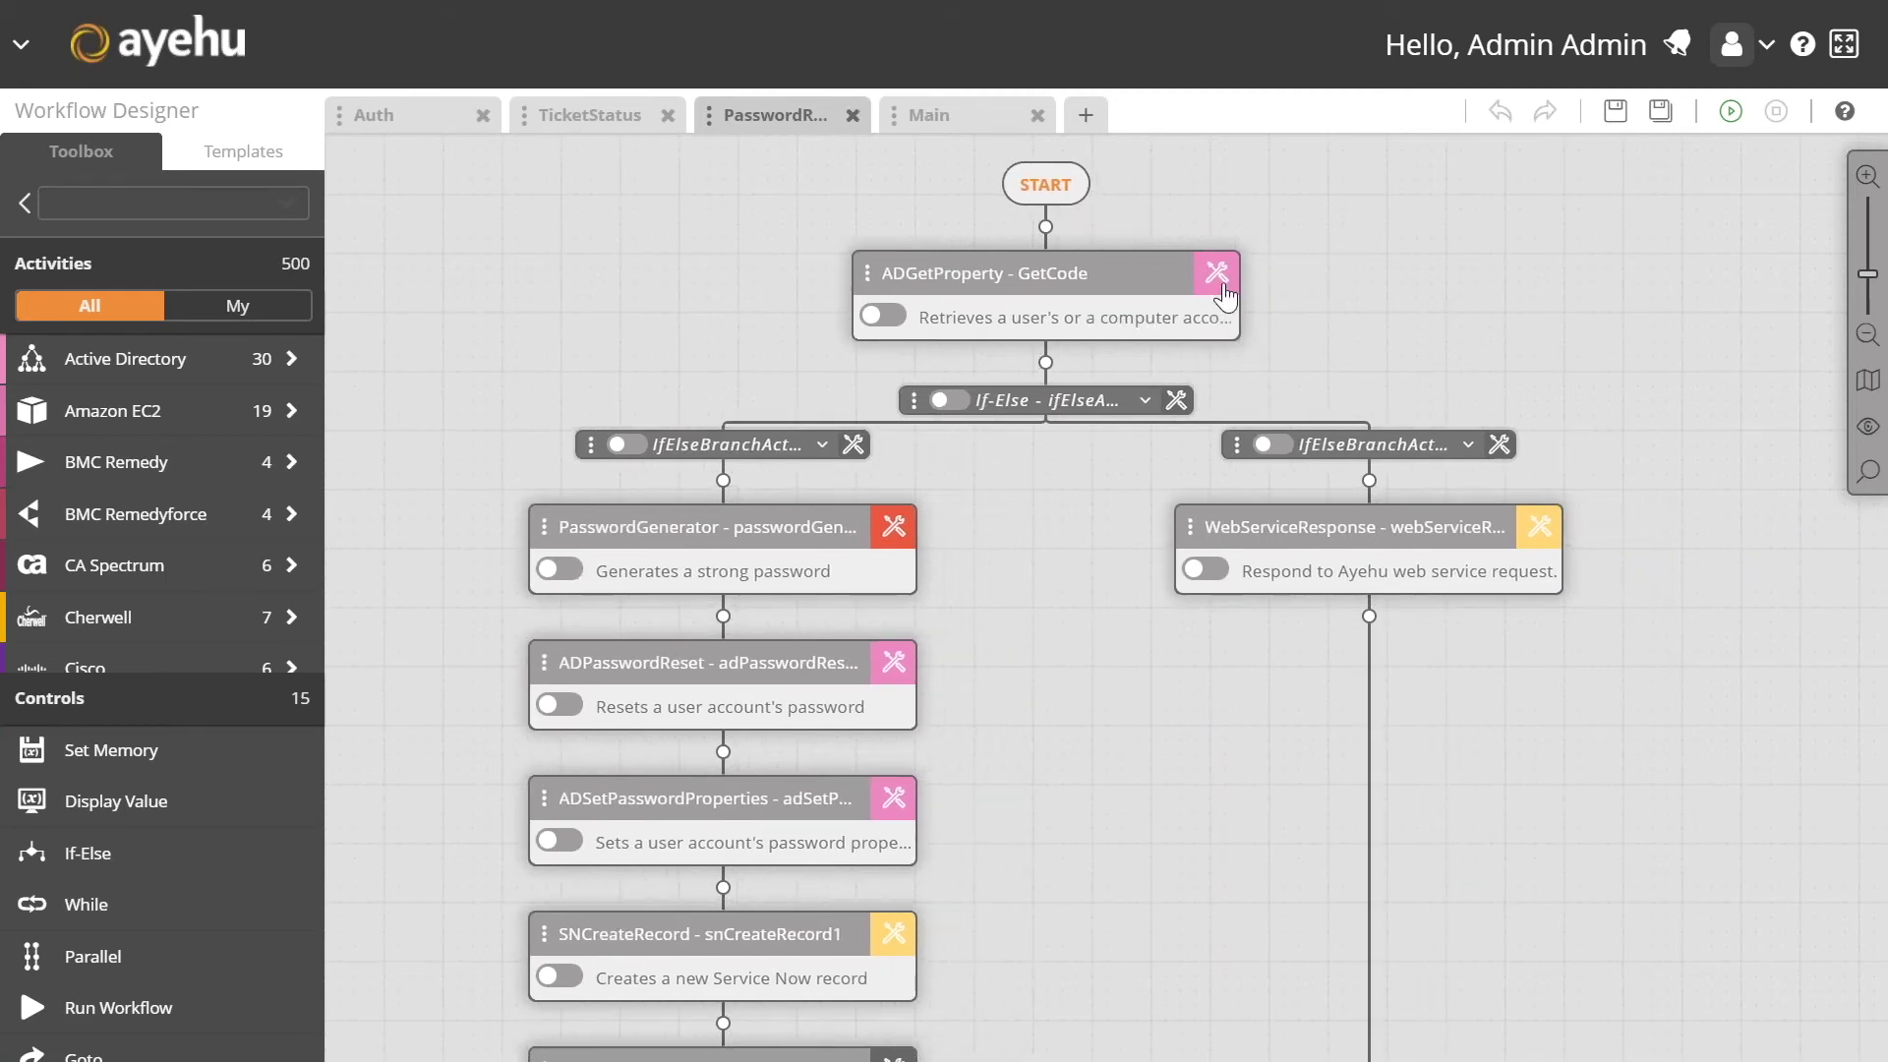
{"action": "left_click", "coordinate": [1217, 276]}
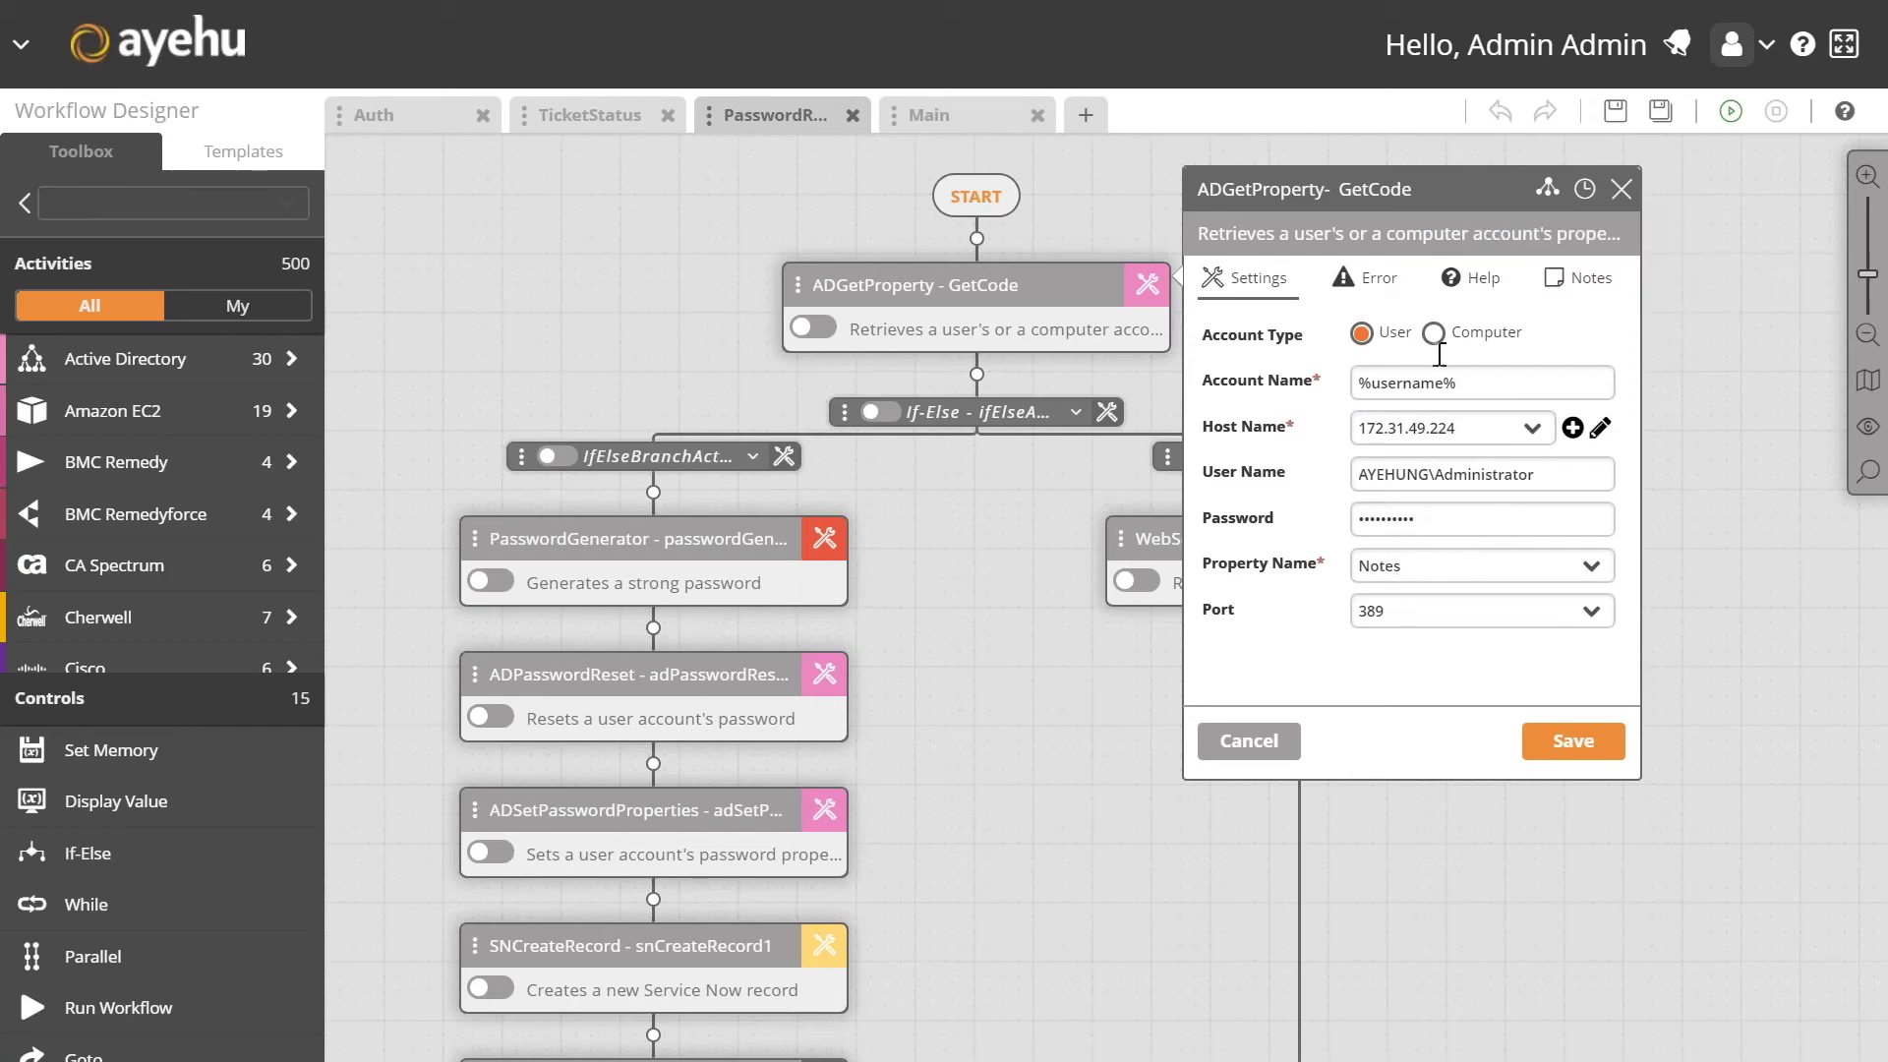
{"action": "scroll", "coordinate": [1035, 492], "scroll_direction": "down", "scroll_amount": 2}
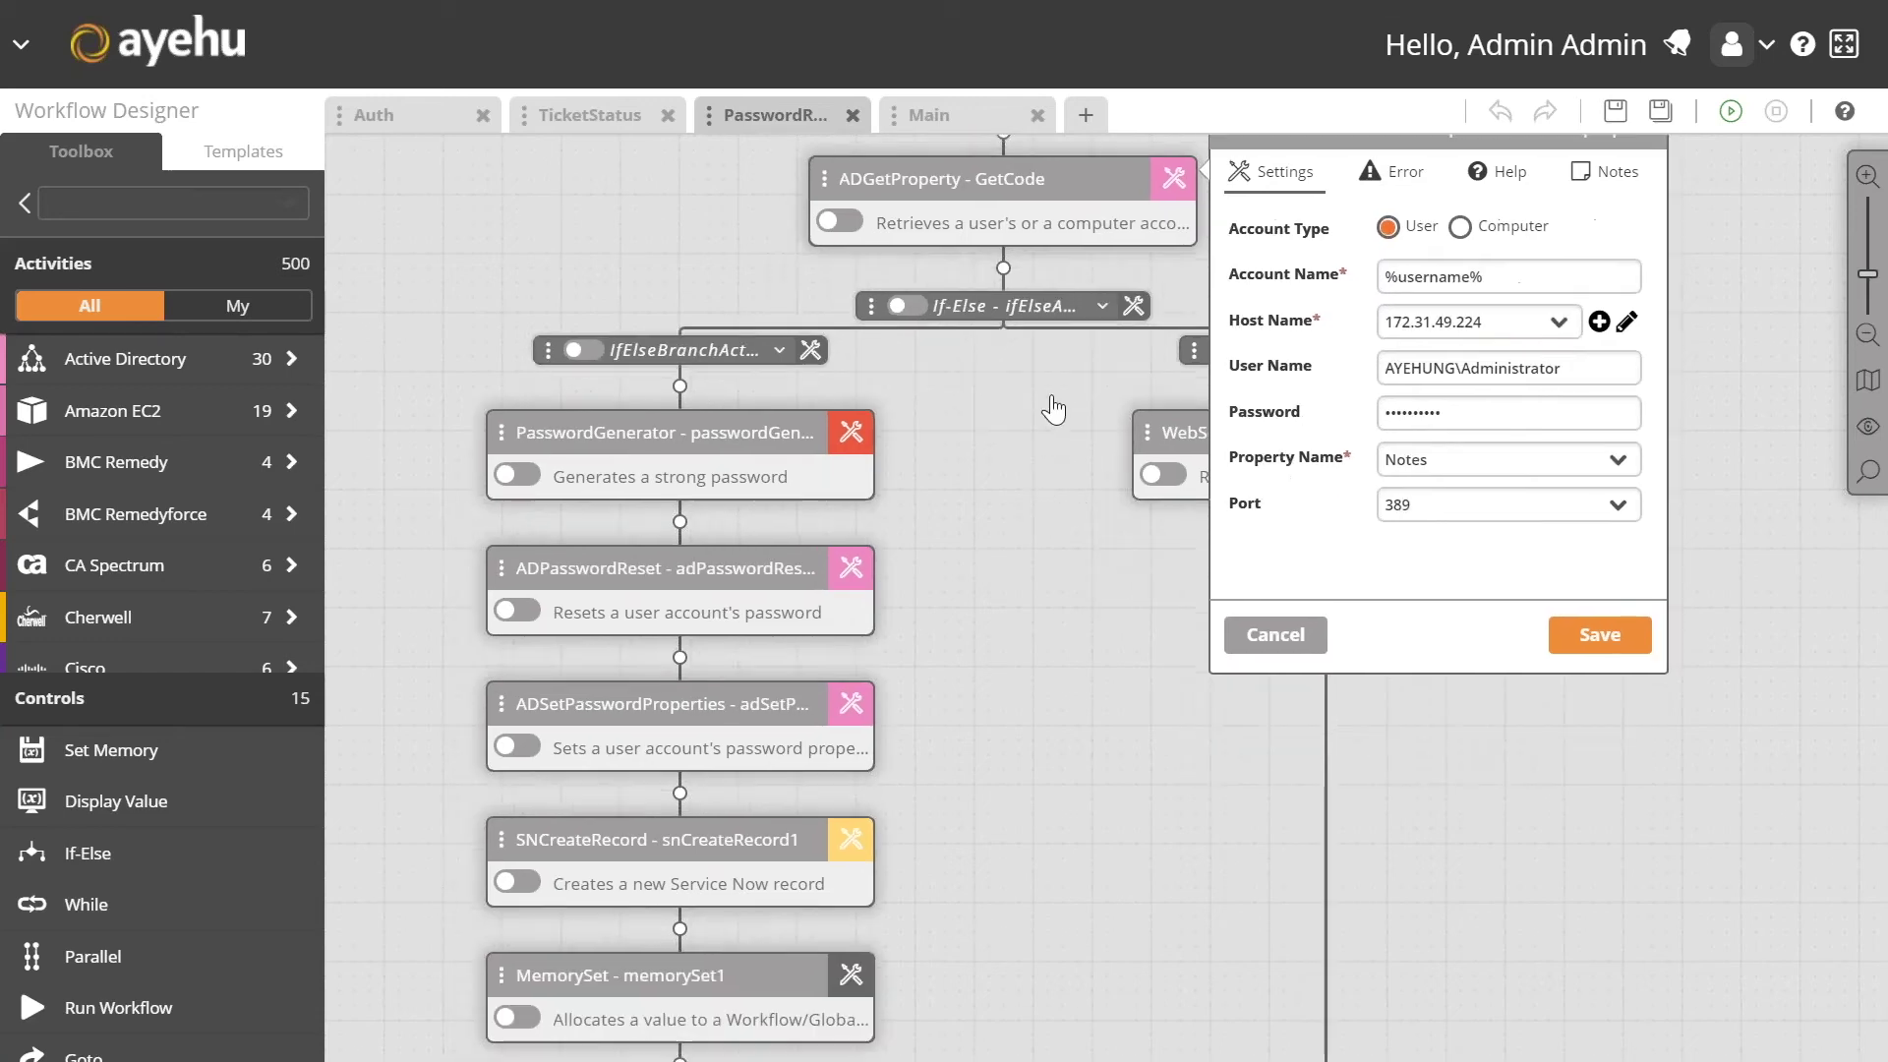
{"action": "left_click", "coordinate": [1269, 634]}
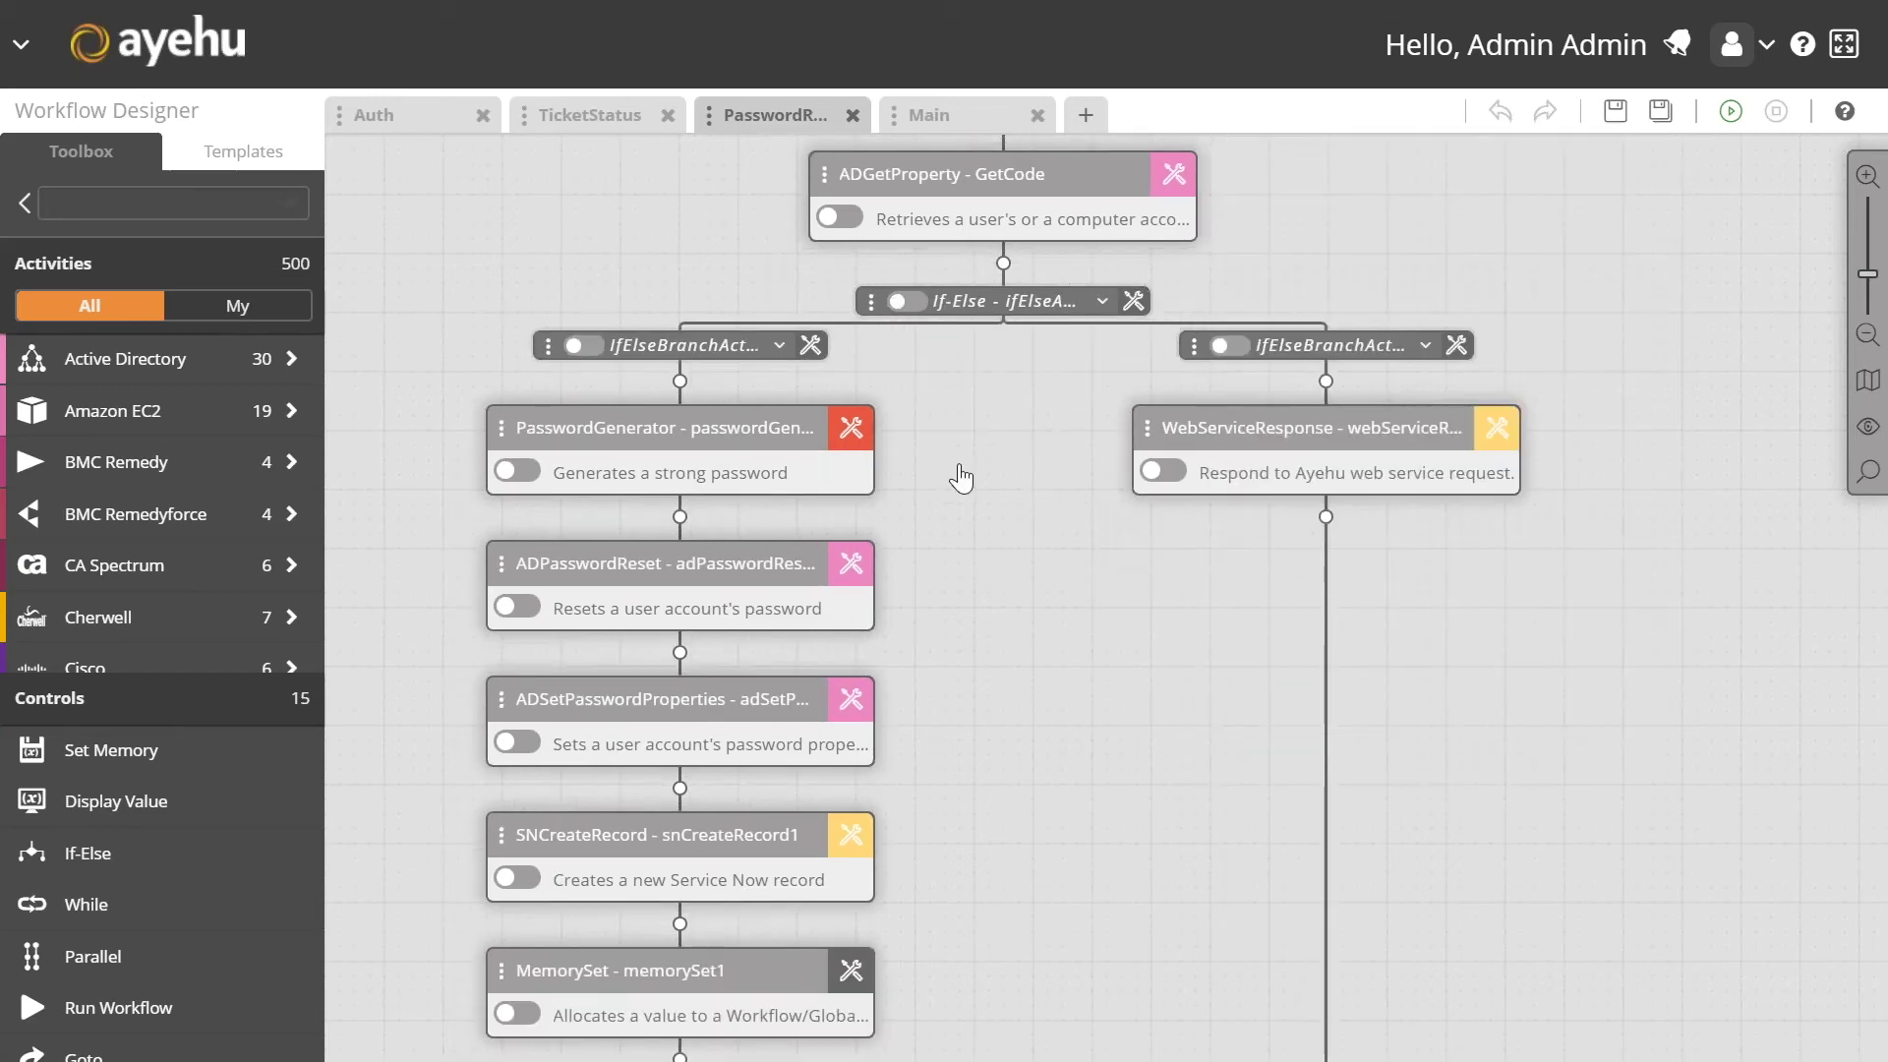
{"action": "left_click_drag", "start_coordinate": [961, 476], "coordinate": [953, 409]}
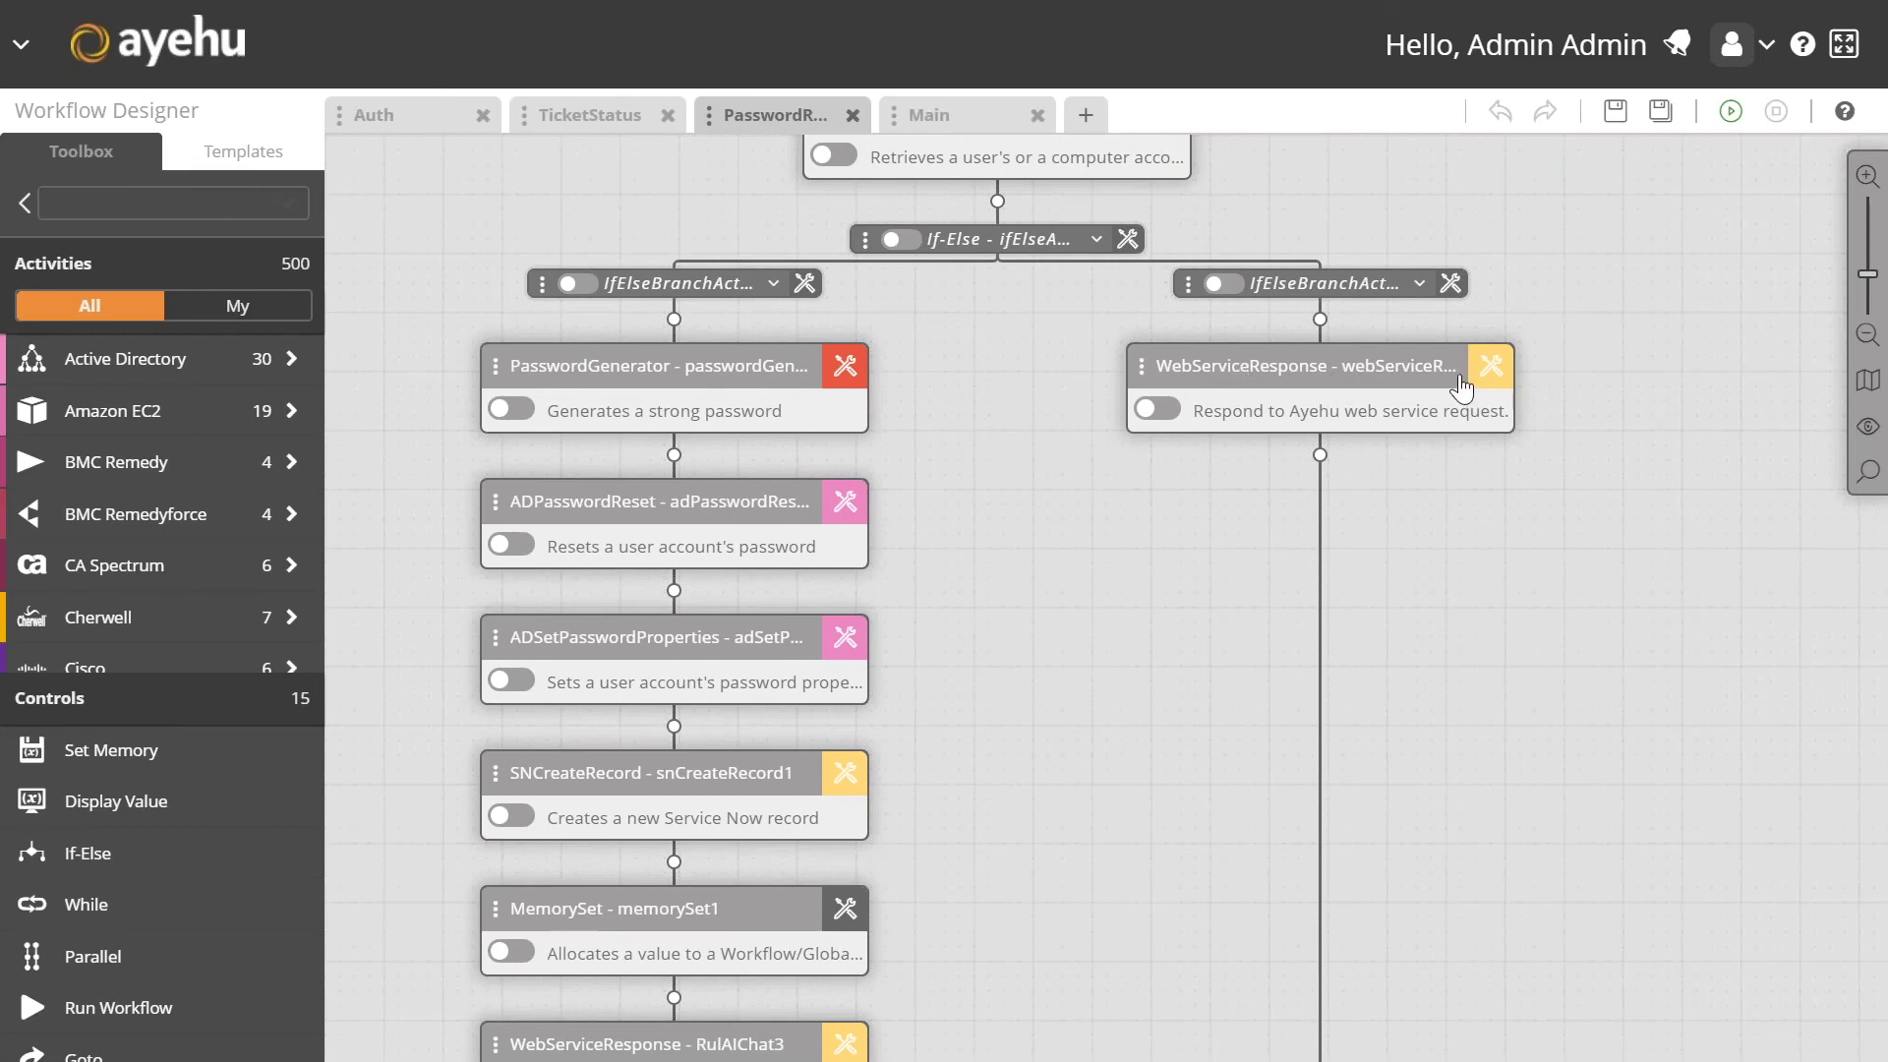
{"action": "left_click", "coordinate": [1494, 372]}
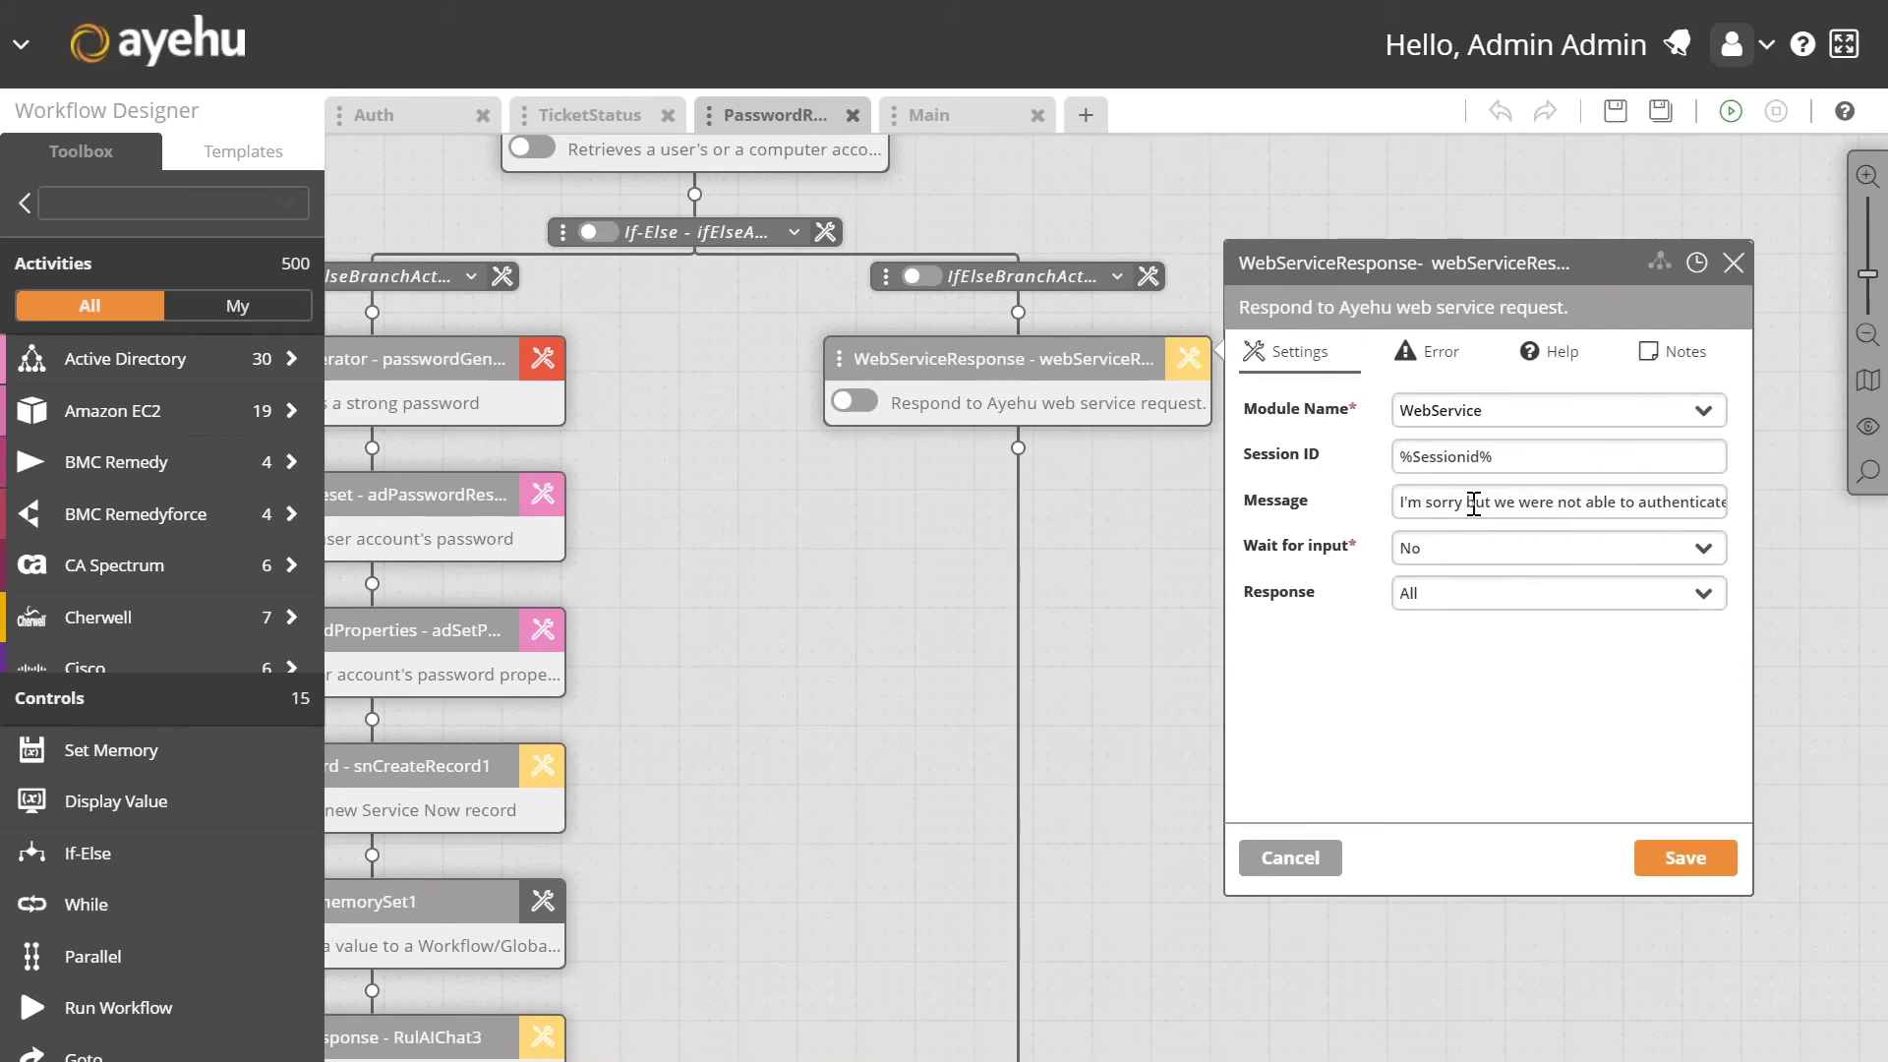
{"action": "left_click", "coordinate": [1290, 859]}
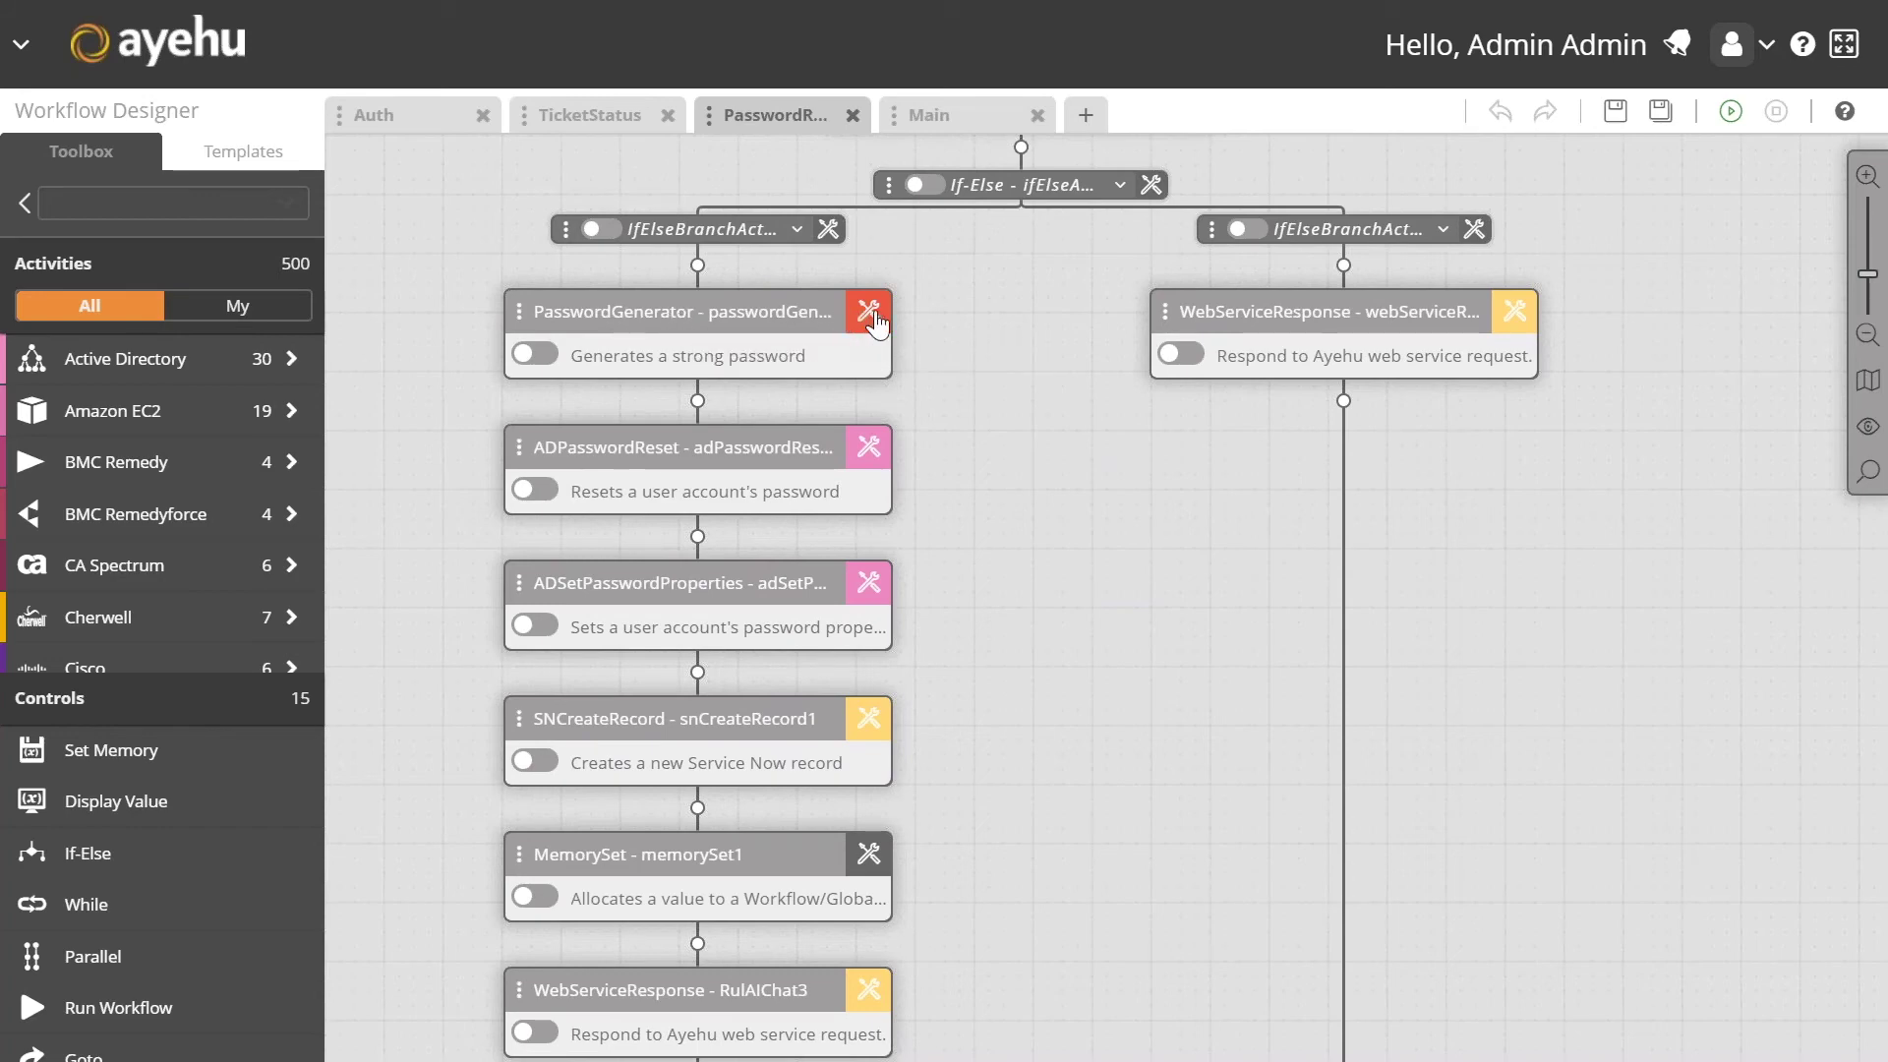
Step: Review the PasswordGenerator, ADPasswordReset, ADSetPasswordProperties and SNCreateRecord step settings in turn
{"action": "left_click", "coordinate": [869, 313]}
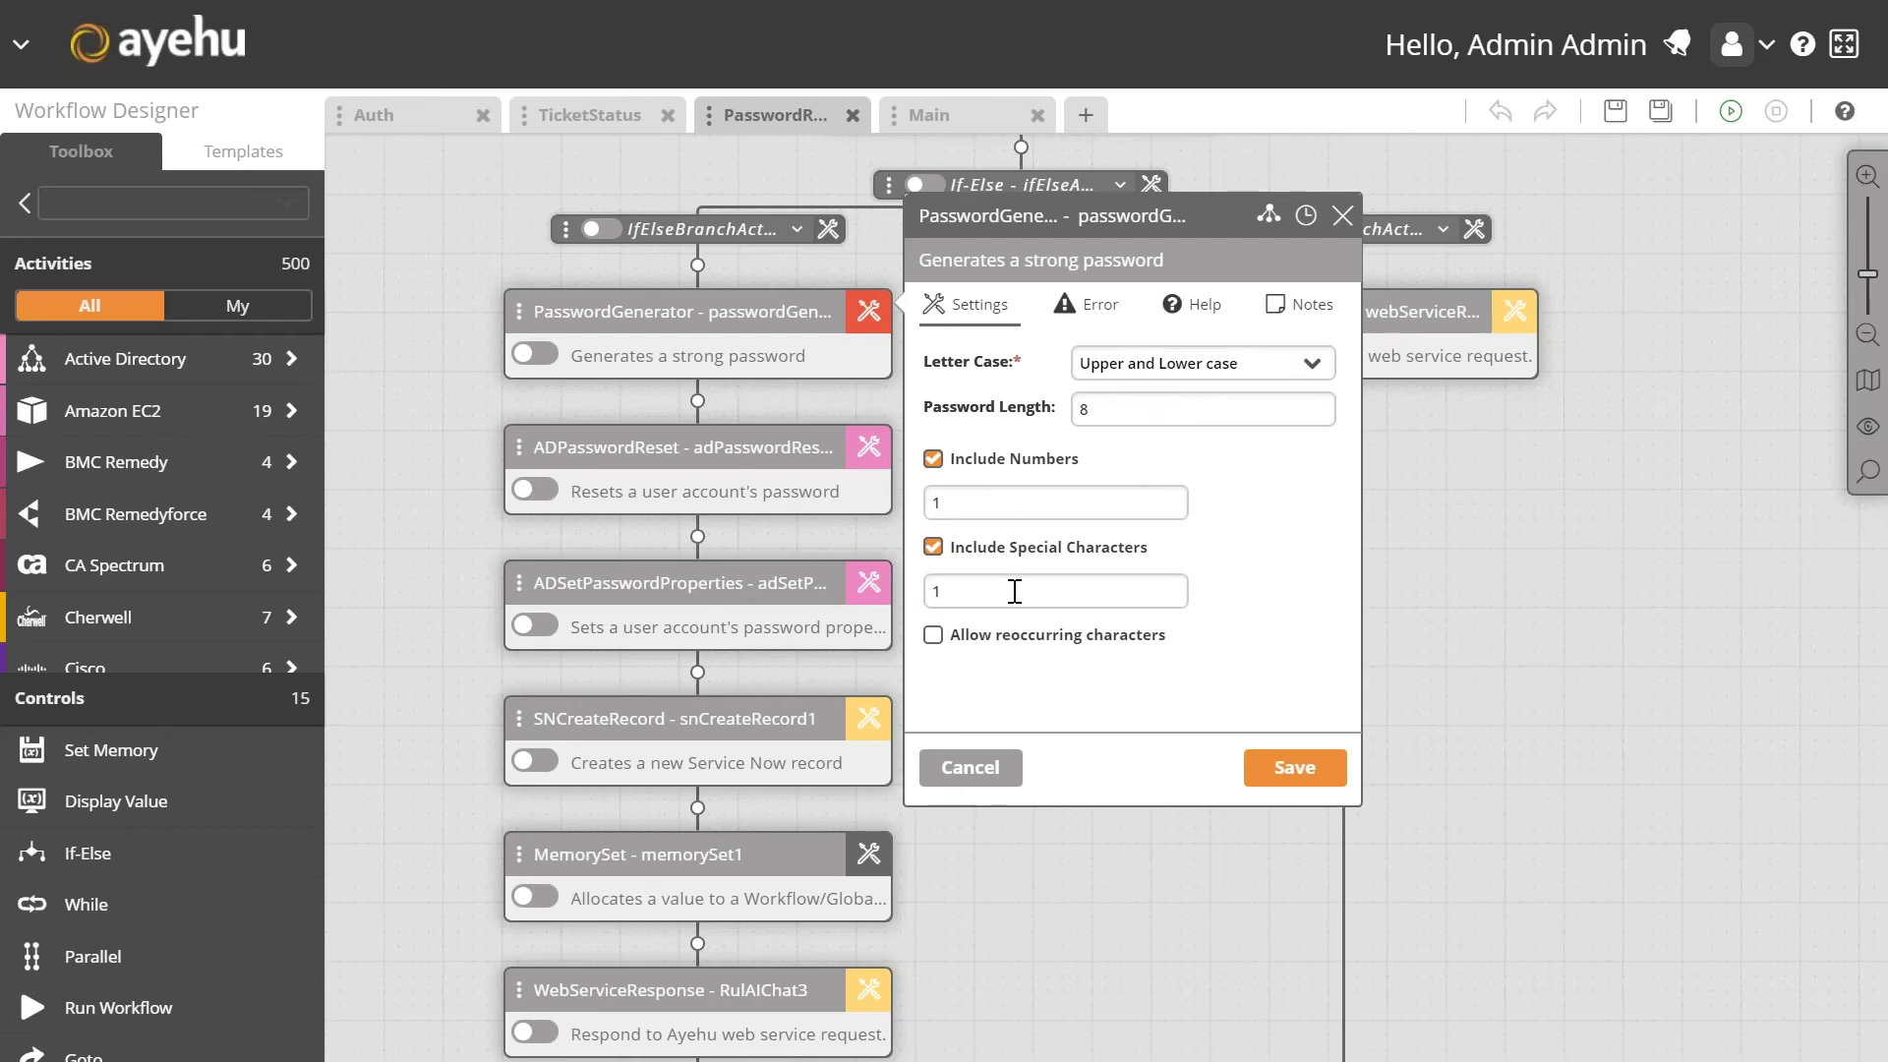
{"action": "left_click", "coordinate": [876, 450]}
{"action": "scroll", "coordinate": [1443, 540], "scroll_direction": "down", "scroll_amount": 1}
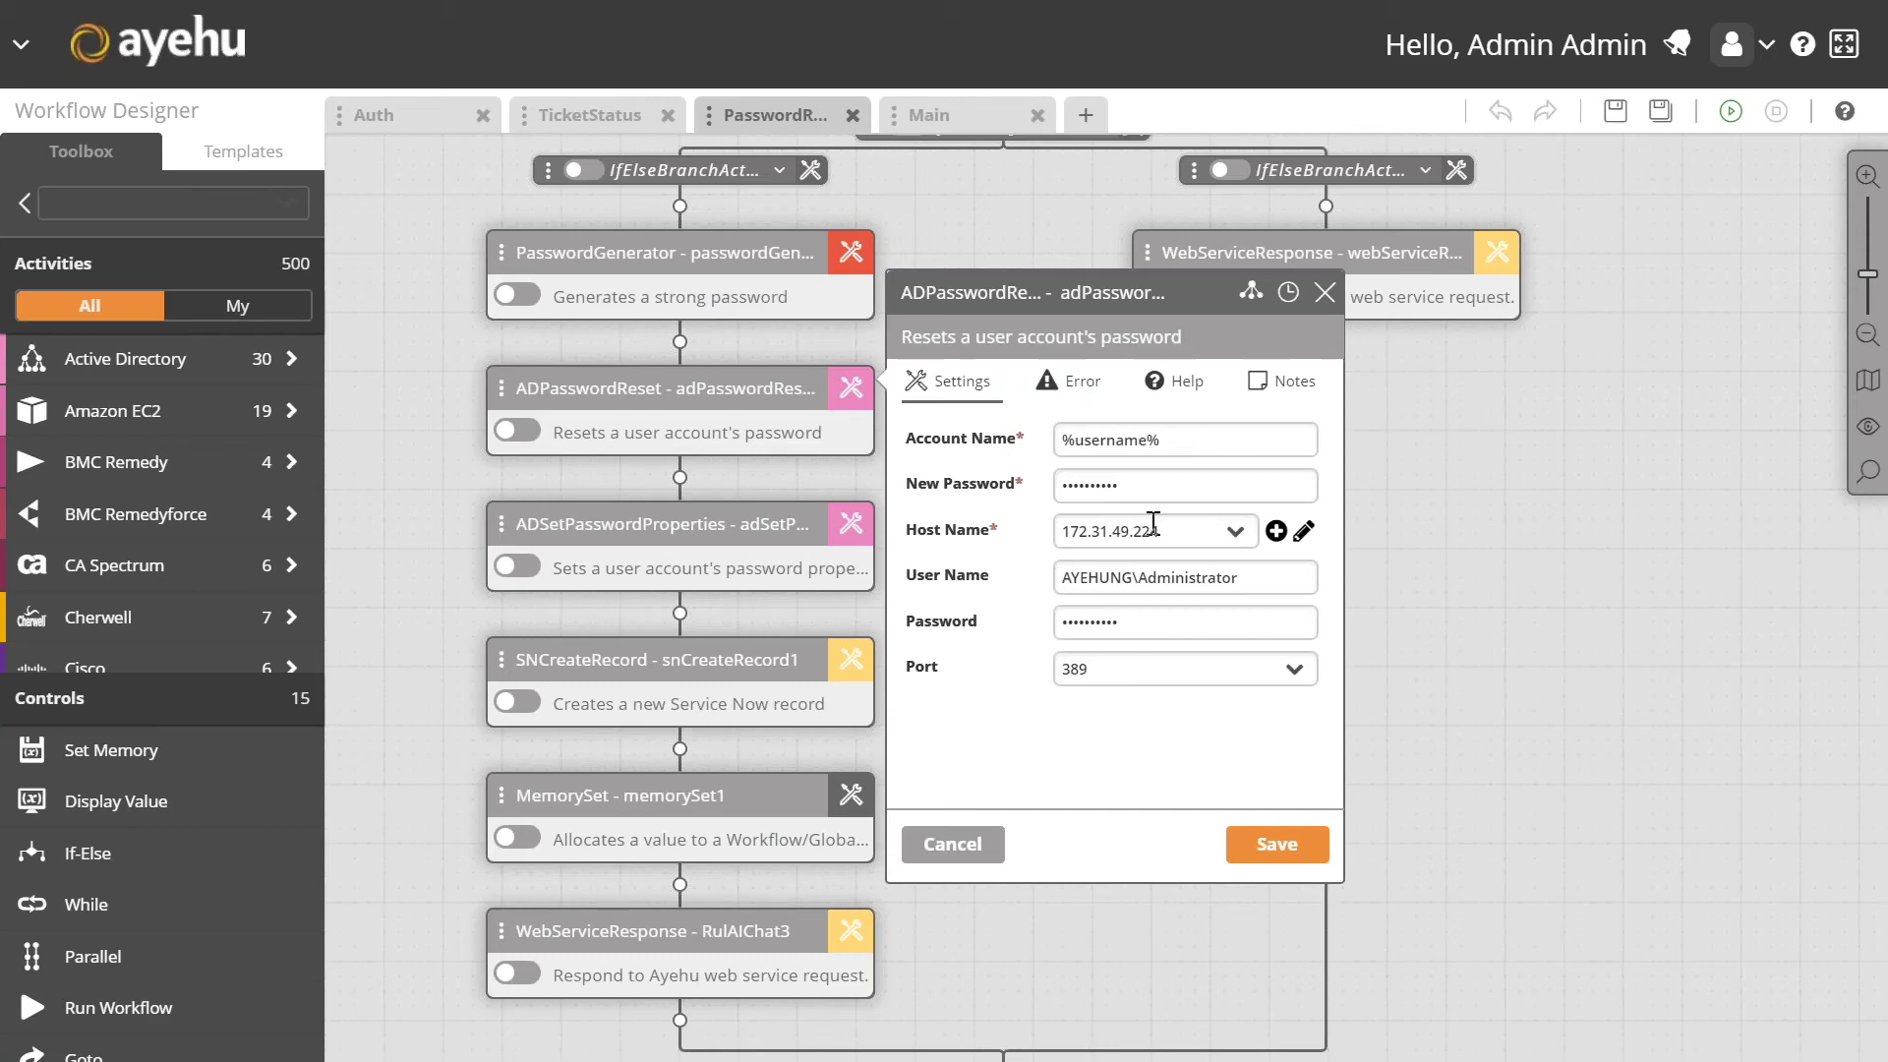
{"action": "left_click", "coordinate": [851, 526]}
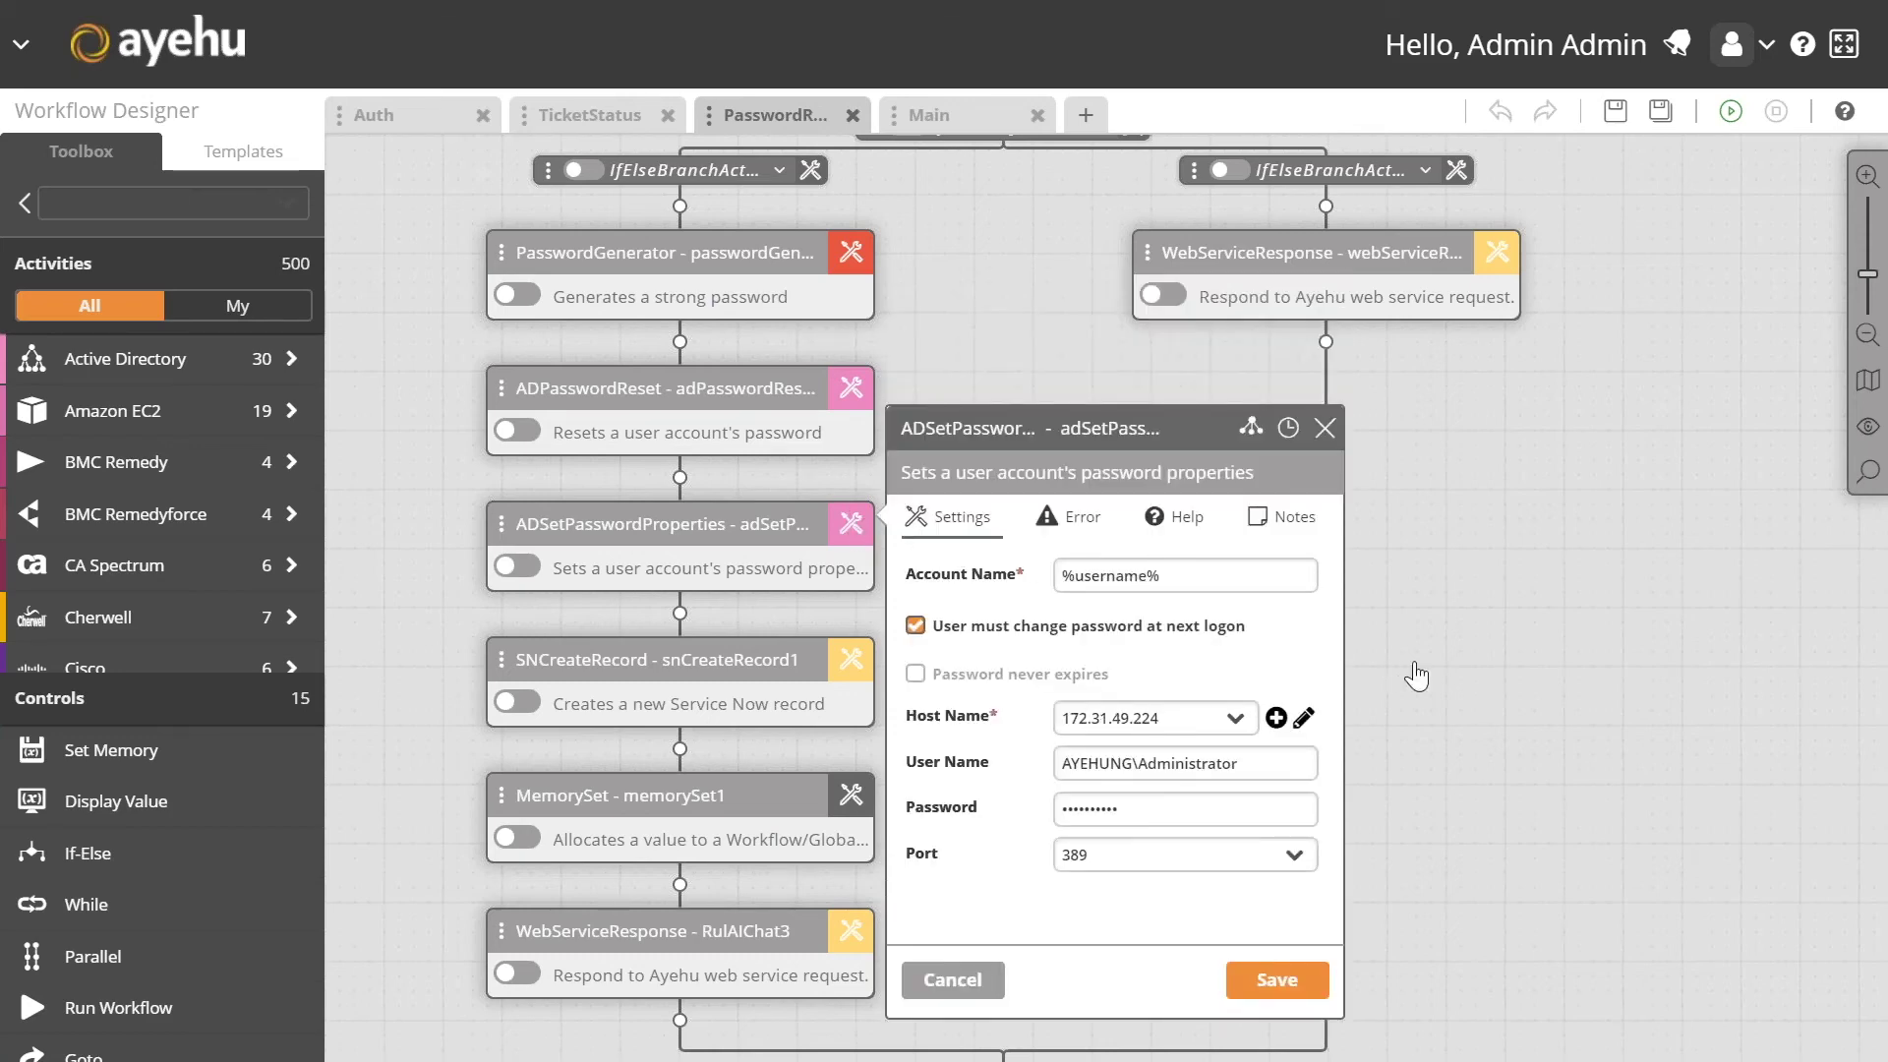
{"action": "scroll", "coordinate": [1433, 662], "scroll_direction": "down", "scroll_amount": 2}
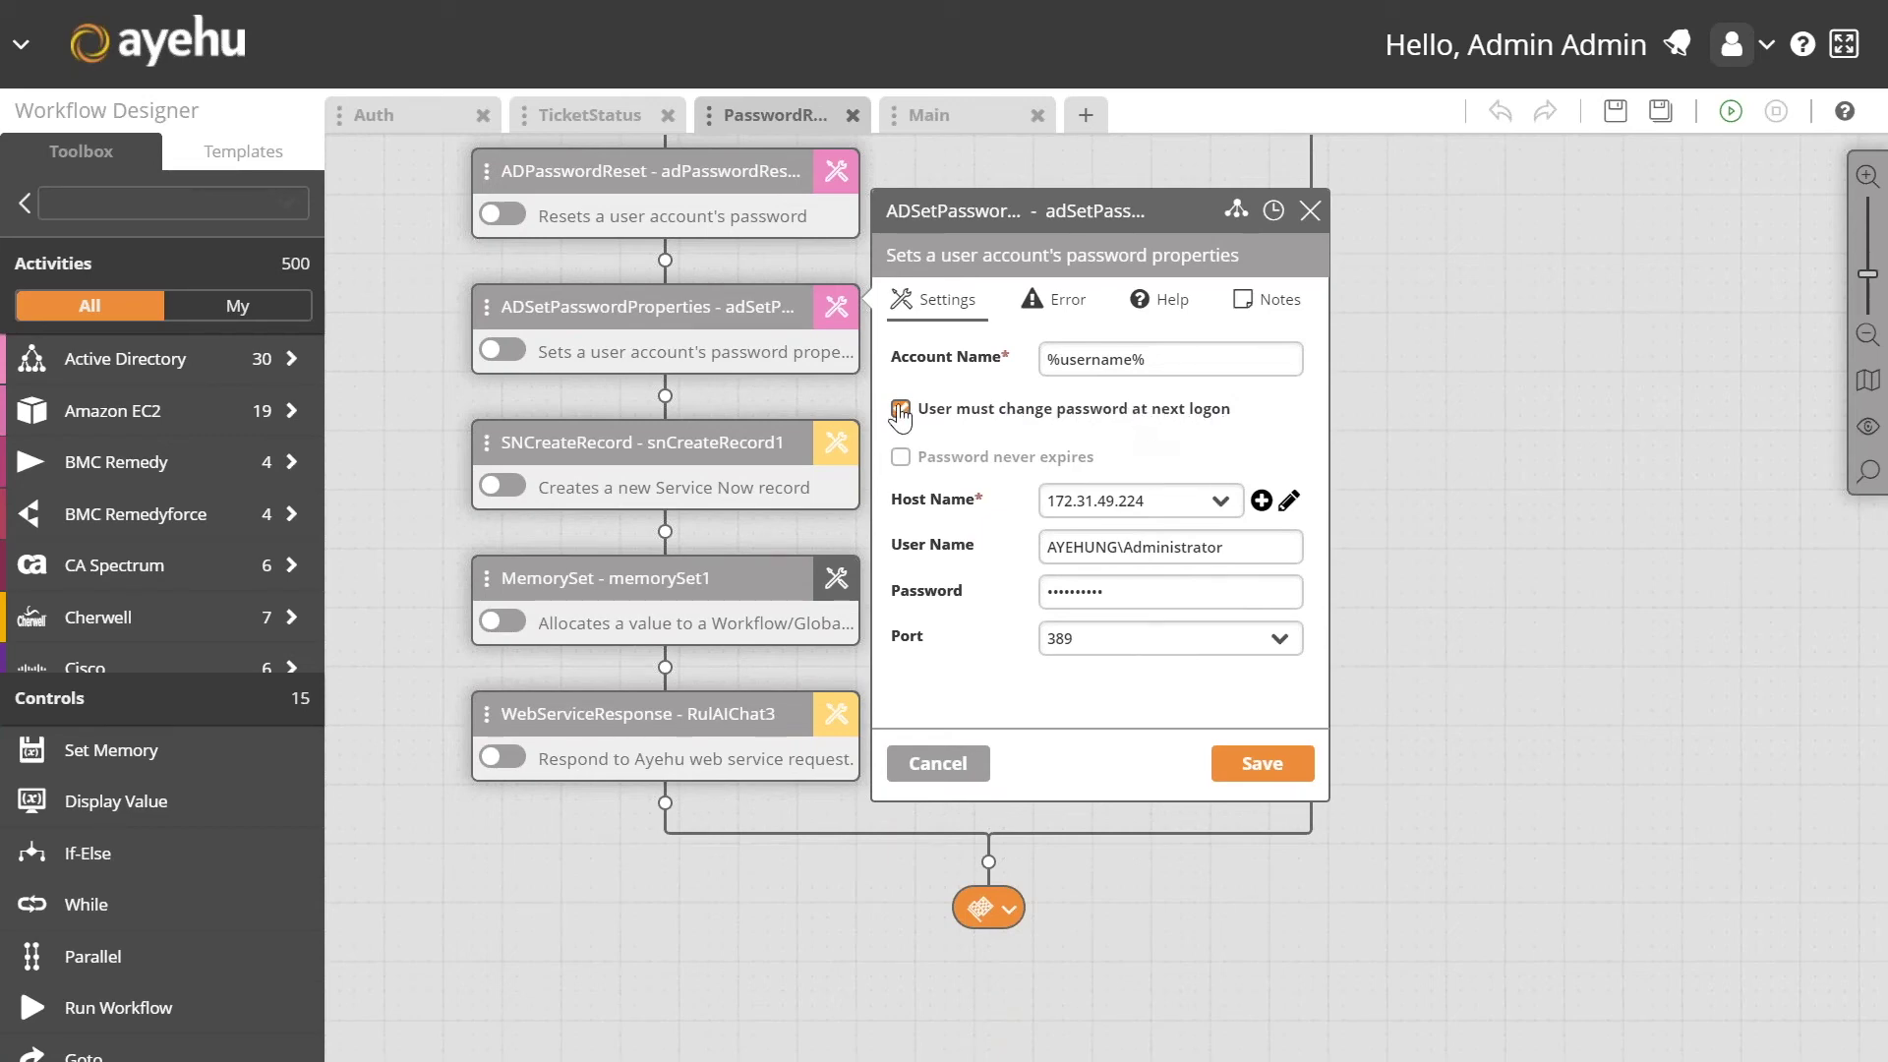
{"action": "left_click", "coordinate": [837, 450]}
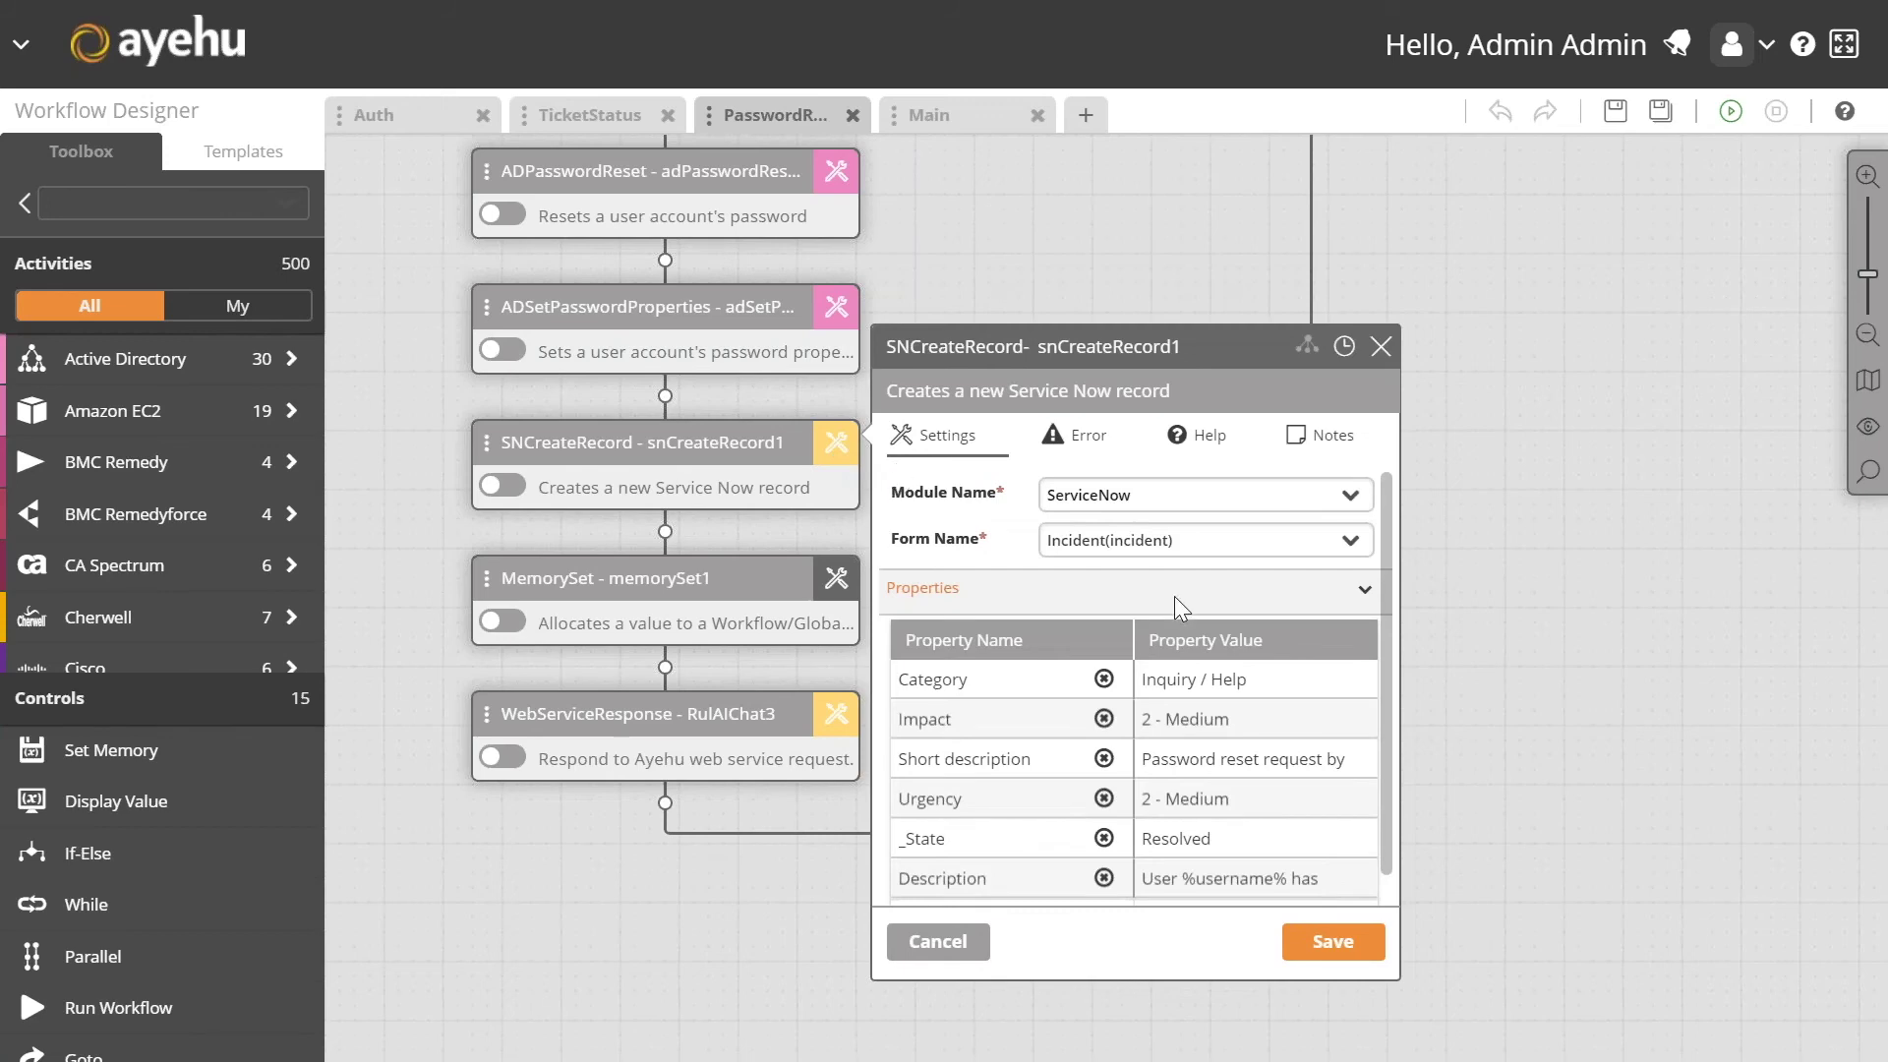